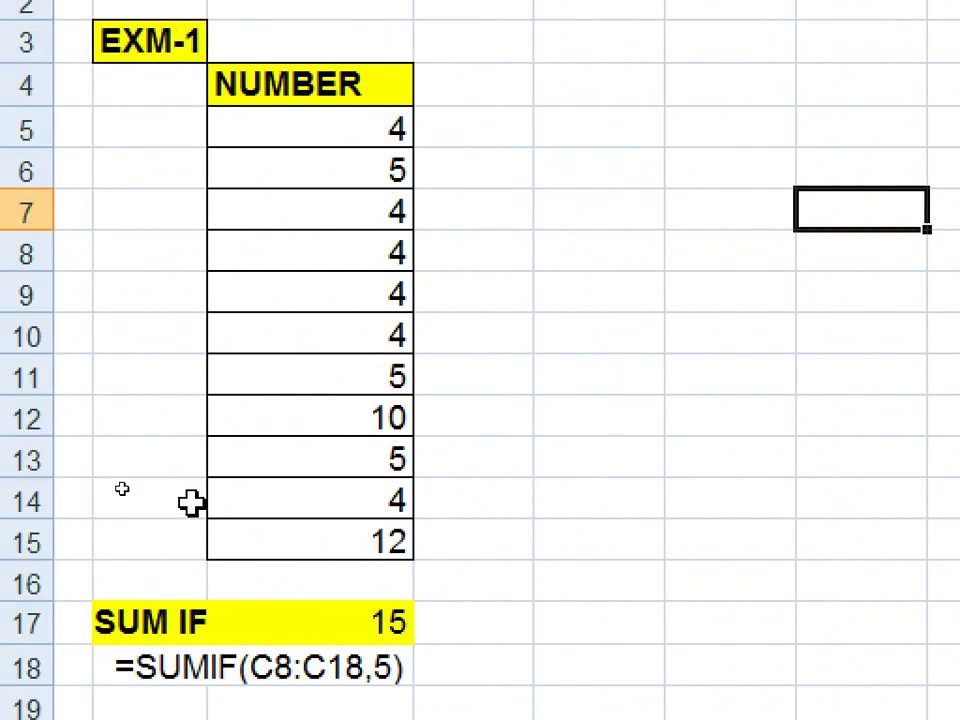
# Step: Go through the values of the NUMBER column one by one from C5 to C15
pyautogui.click(349, 130)
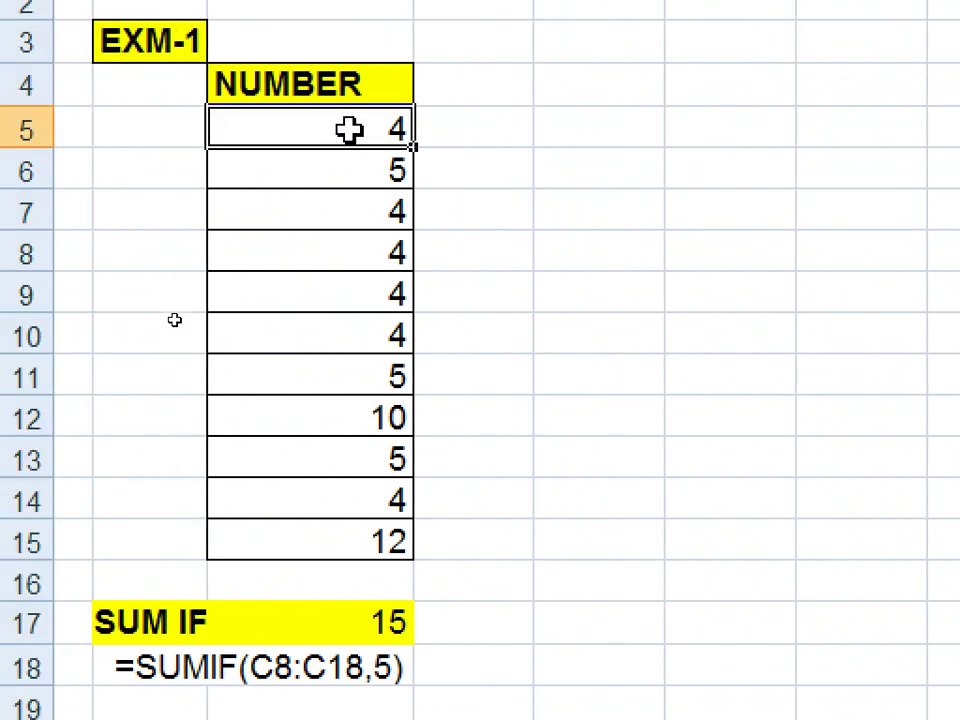
pyautogui.press('Down')
pyautogui.press('Down')
pyautogui.press('Down')
pyautogui.press('Down')
pyautogui.press('Down')
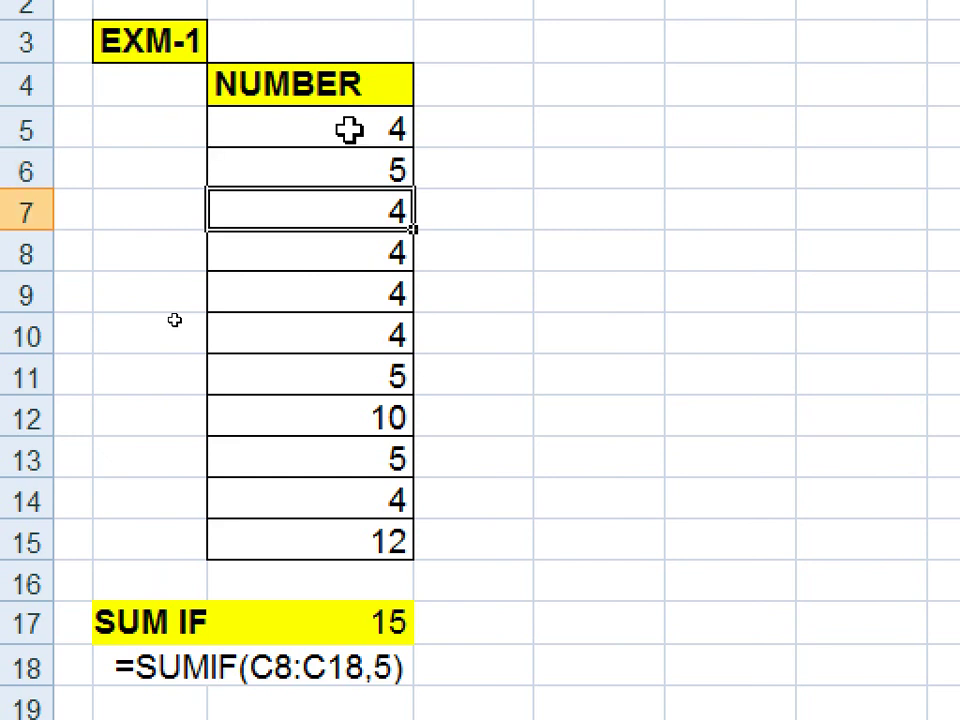
pyautogui.press('Down')
pyautogui.press('Down')
pyautogui.press('Down')
pyautogui.press('Down')
pyautogui.press('Down')
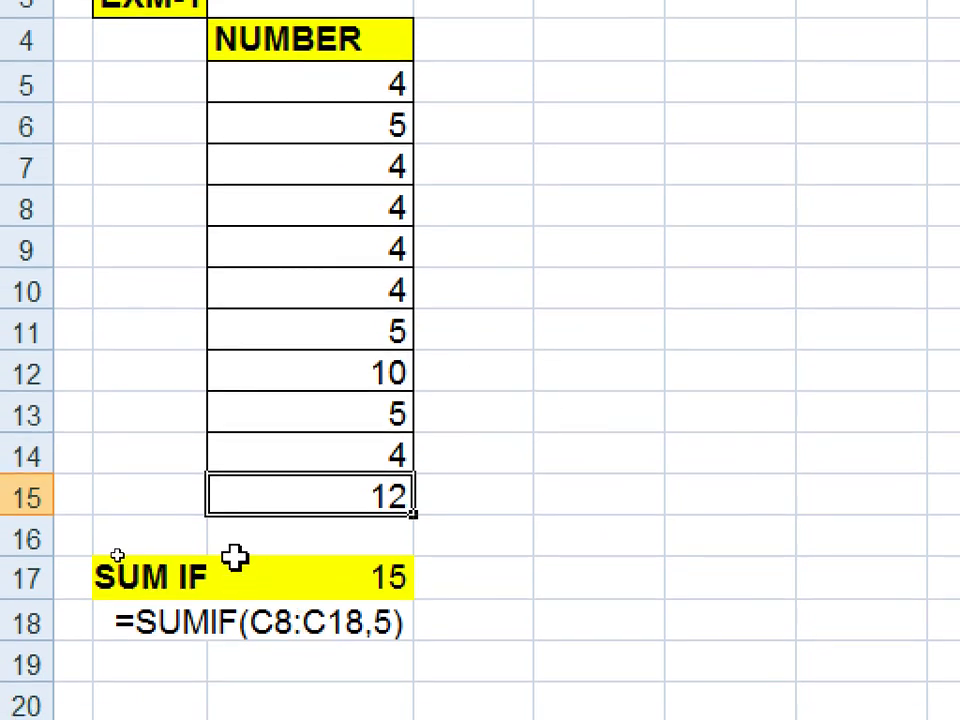
# Step: Enter the formula =SUM(C5:C15) in cell C16, directly below the NUMBER column
pyautogui.click(276, 541)
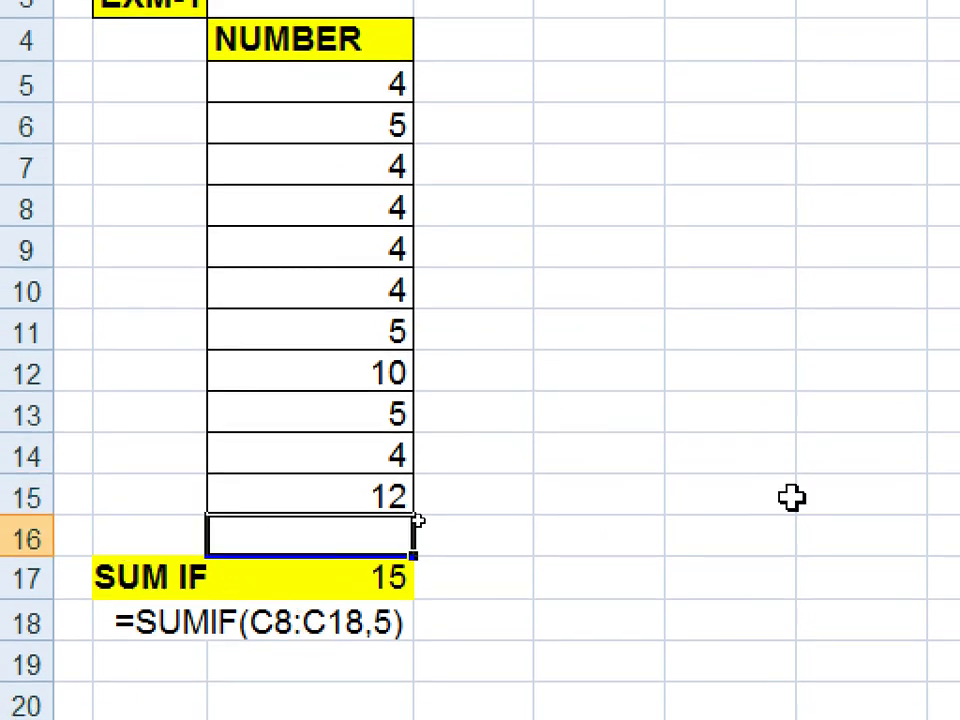
pyautogui.write('=sum')
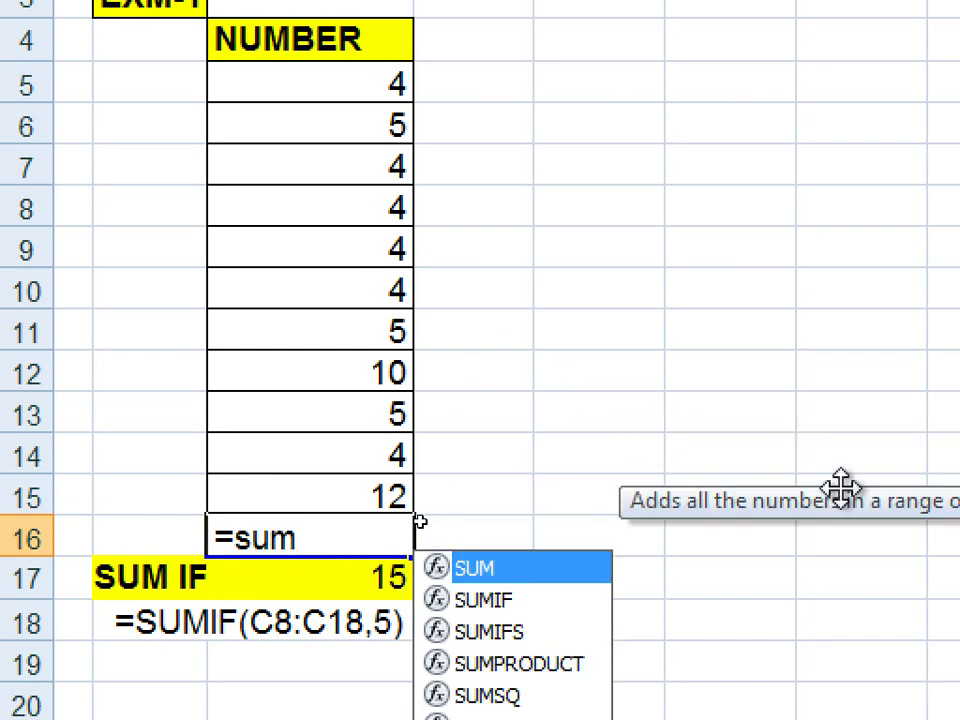
pyautogui.write('(')
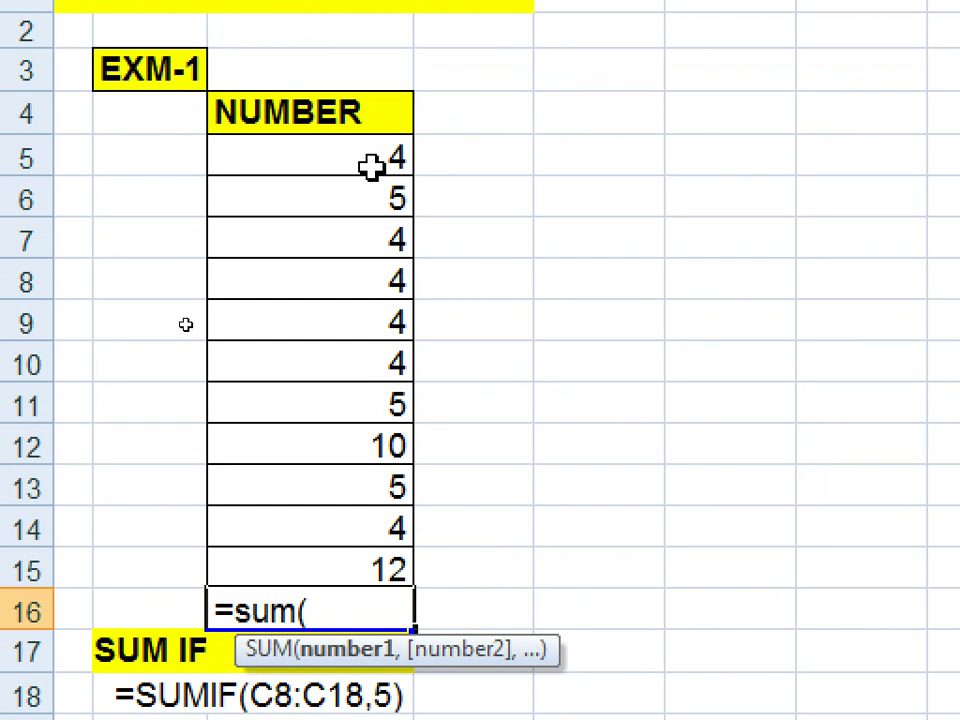
pyautogui.moveTo(372, 167); pyautogui.dragTo(340, 558)
pyautogui.write(')')
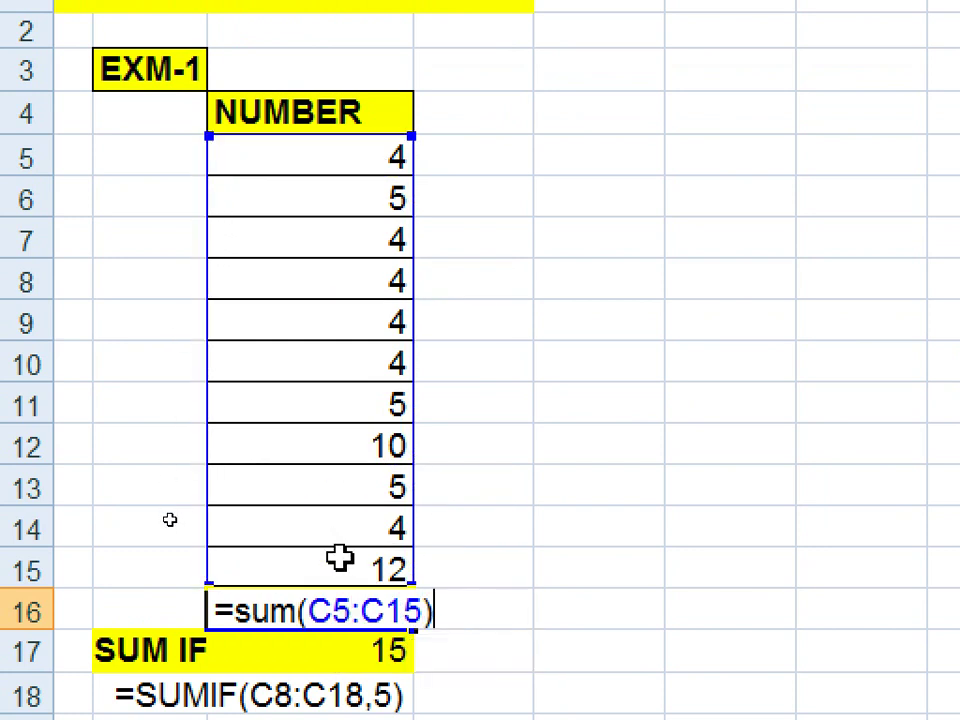
pyautogui.press('Return')
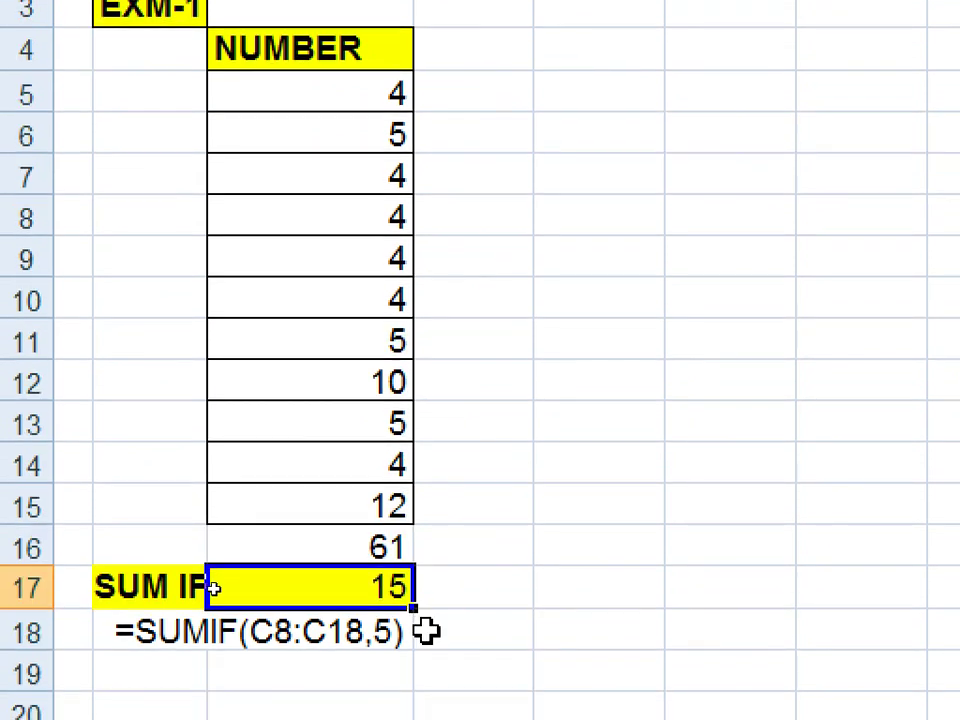
# Step: Clear the SUM formula from cell C16
pyautogui.click(385, 613)
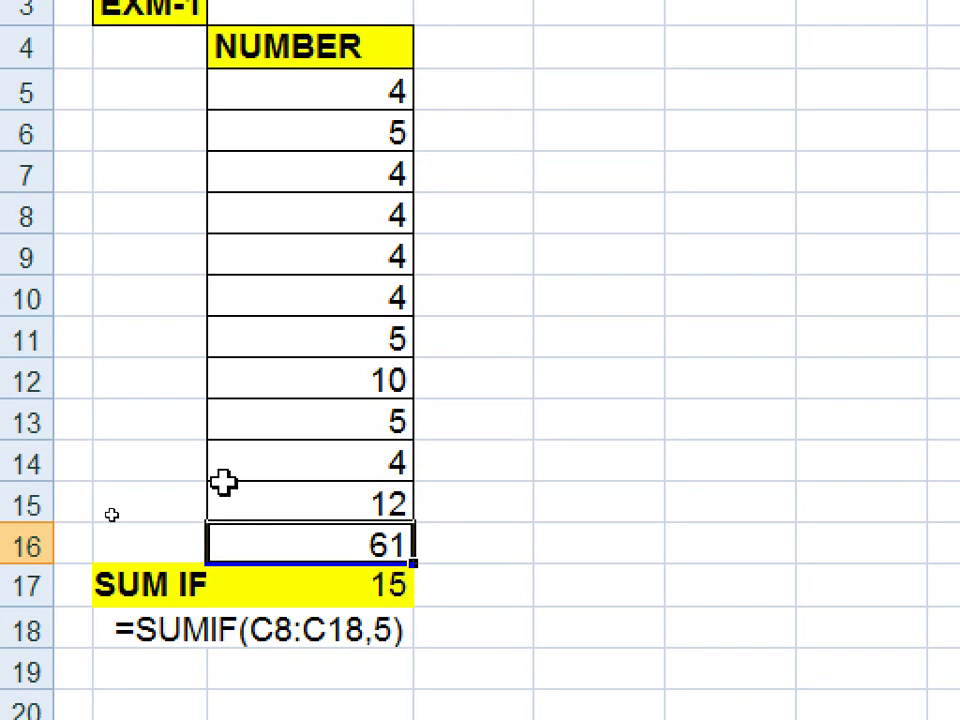
pyautogui.write('2')
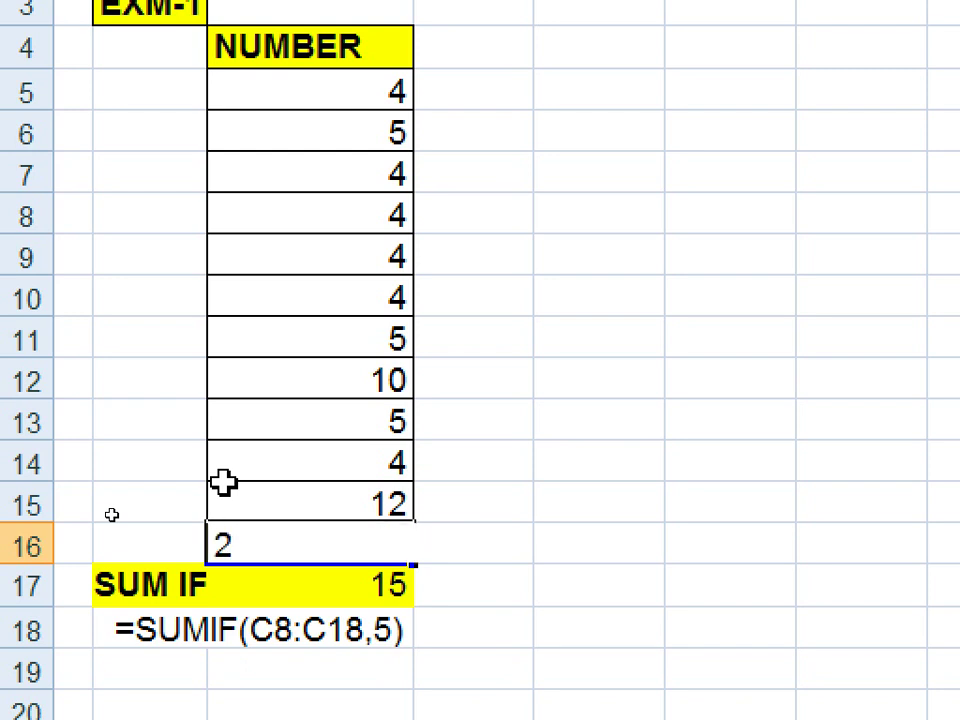
pyautogui.press('BackSpace')
# Step: Mark every 4 in the NUMBER column (C5, C7 to C10 and C14) with a red pen tick and remove the marks
pyautogui.moveTo(412, 95); pyautogui.dragTo(447, 76)
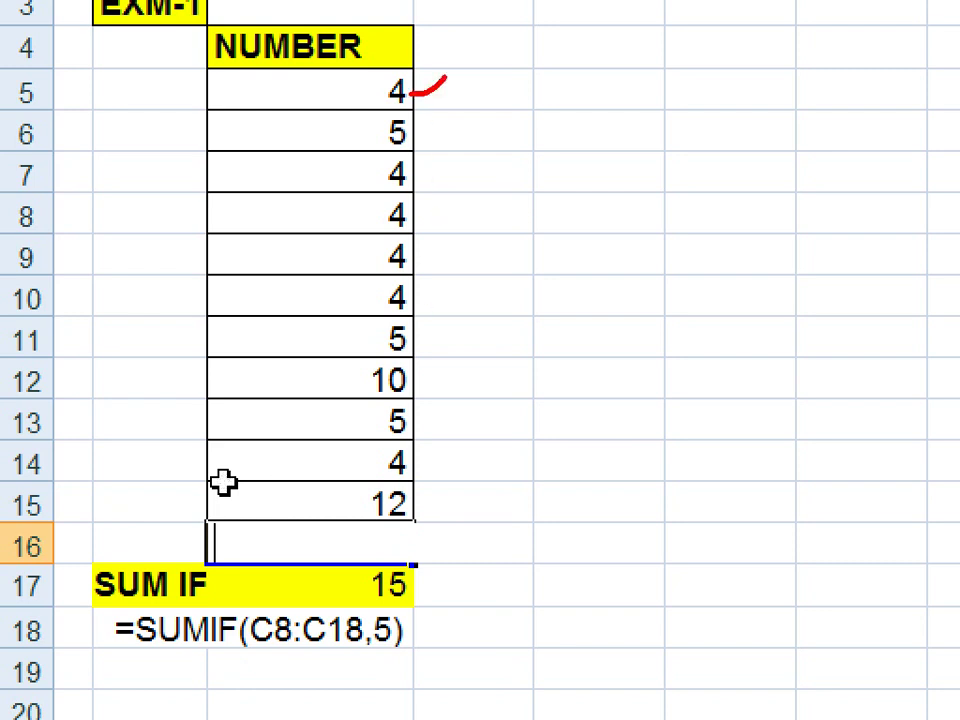
pyautogui.moveTo(412, 176); pyautogui.dragTo(438, 159)
pyautogui.moveTo(412, 215); pyautogui.dragTo(437, 200)
pyautogui.moveTo(412, 258); pyautogui.dragTo(439, 241)
pyautogui.moveTo(412, 298); pyautogui.dragTo(430, 282)
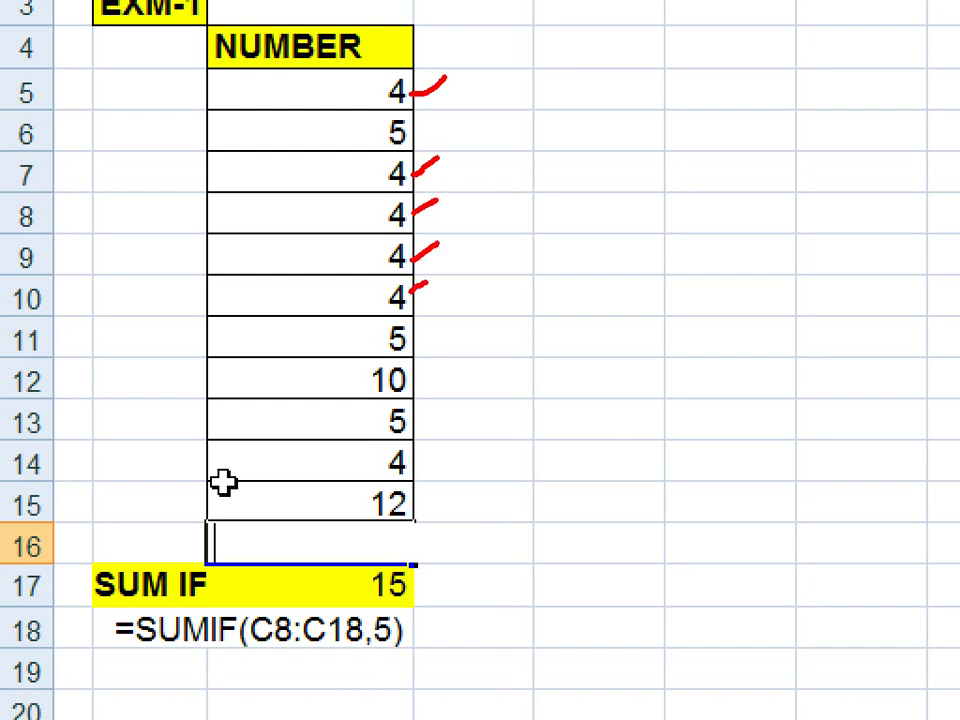
pyautogui.moveTo(411, 463); pyautogui.dragTo(445, 456)
pyautogui.press('Escape')
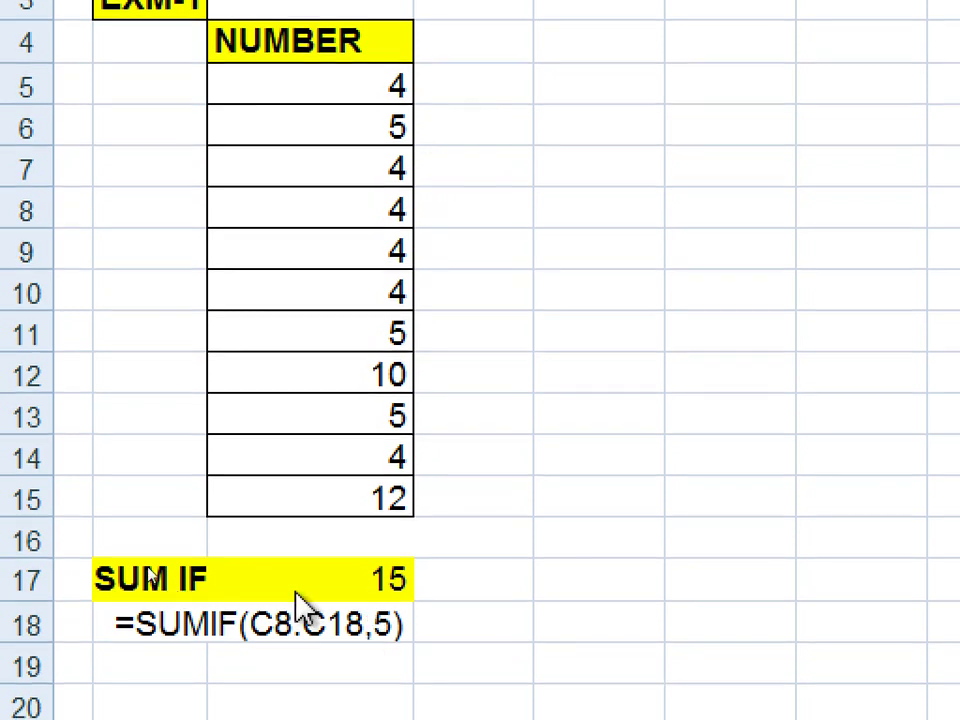
# Step: Enter the formula =SUMIF(C5:C15,4,C5:C15) in cell C16 to add only the values equal to 4
pyautogui.click(321, 531)
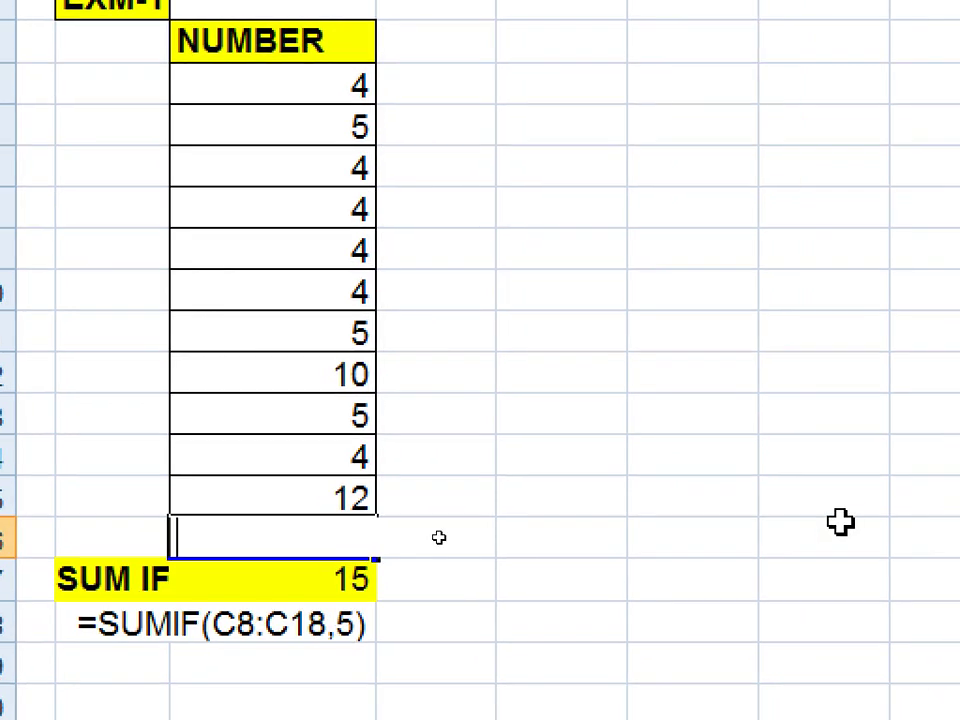
pyautogui.write('=sumif')
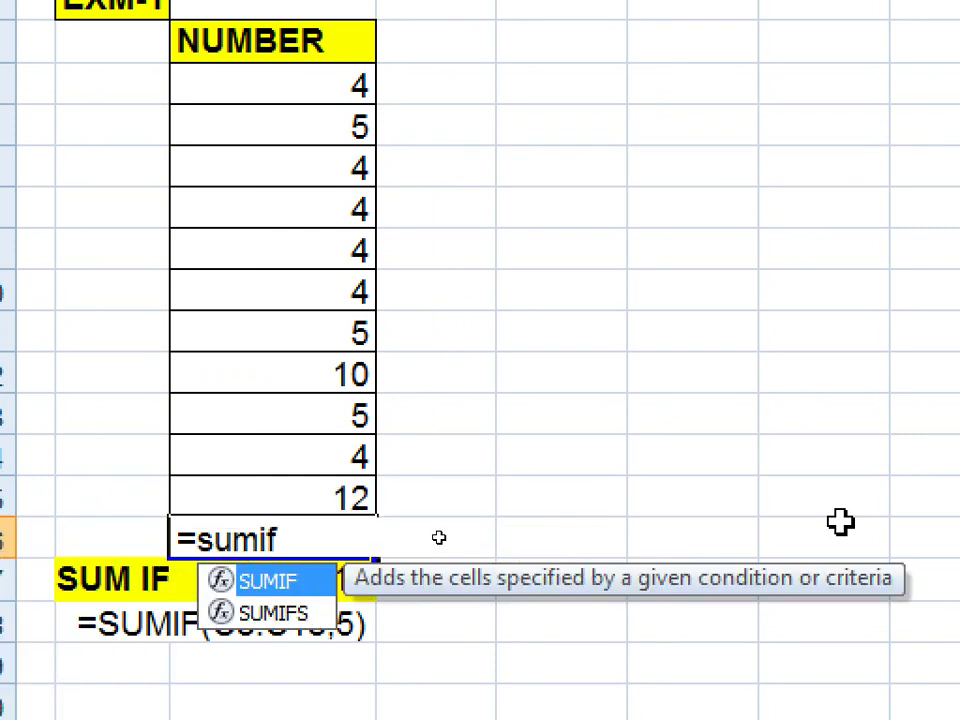
pyautogui.write('(')
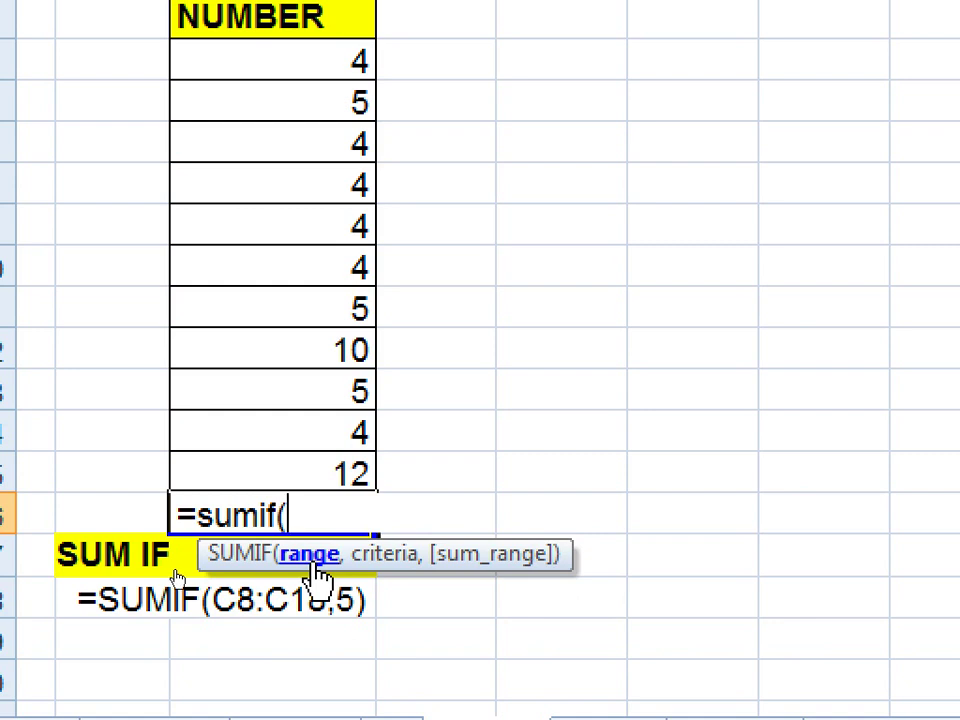
pyautogui.moveTo(351, 171); pyautogui.dragTo(345, 572)
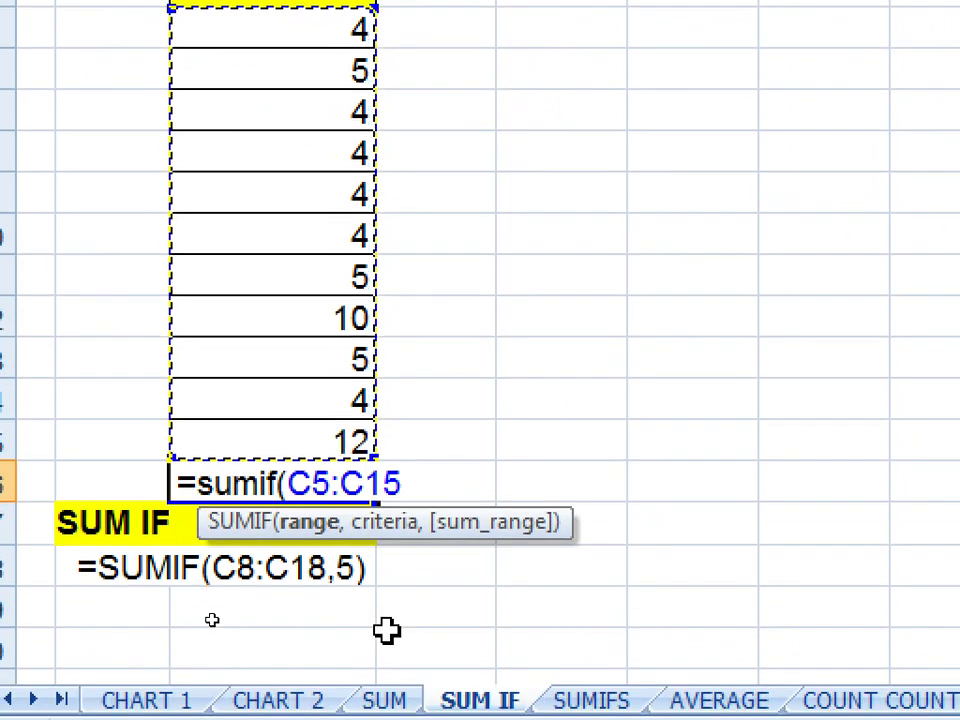
pyautogui.write(',')
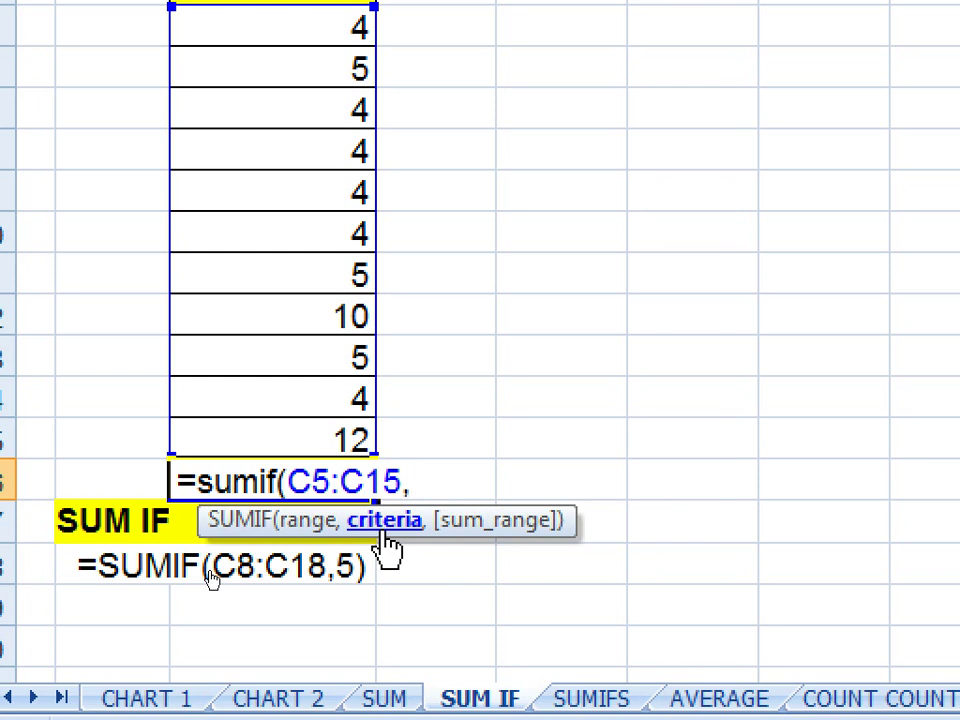
pyautogui.write('4,')
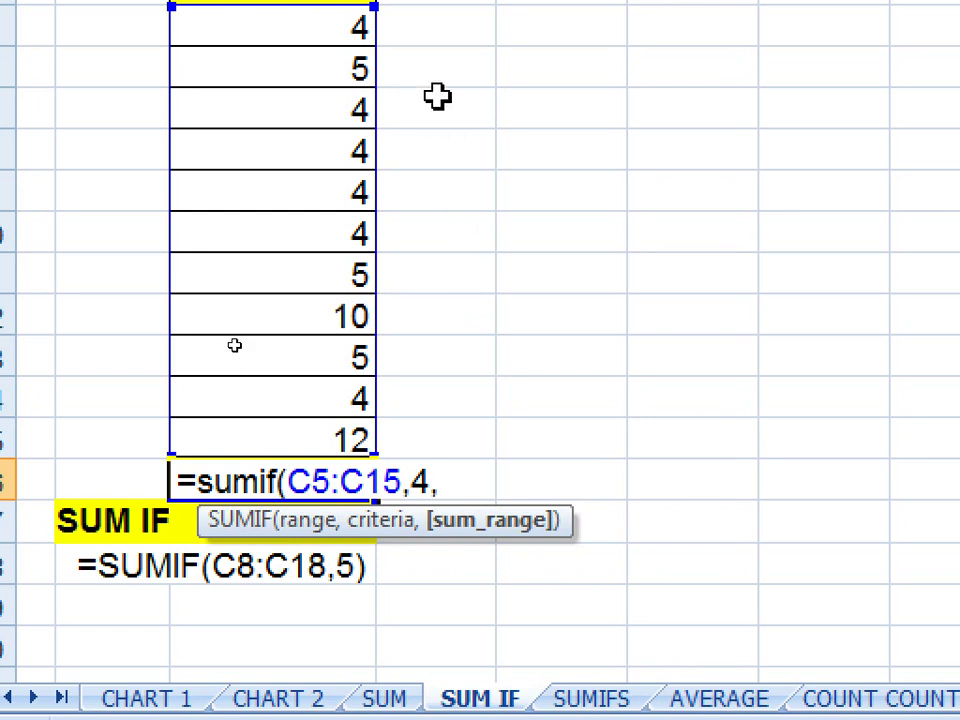
pyautogui.scroll(1, 437, 94)
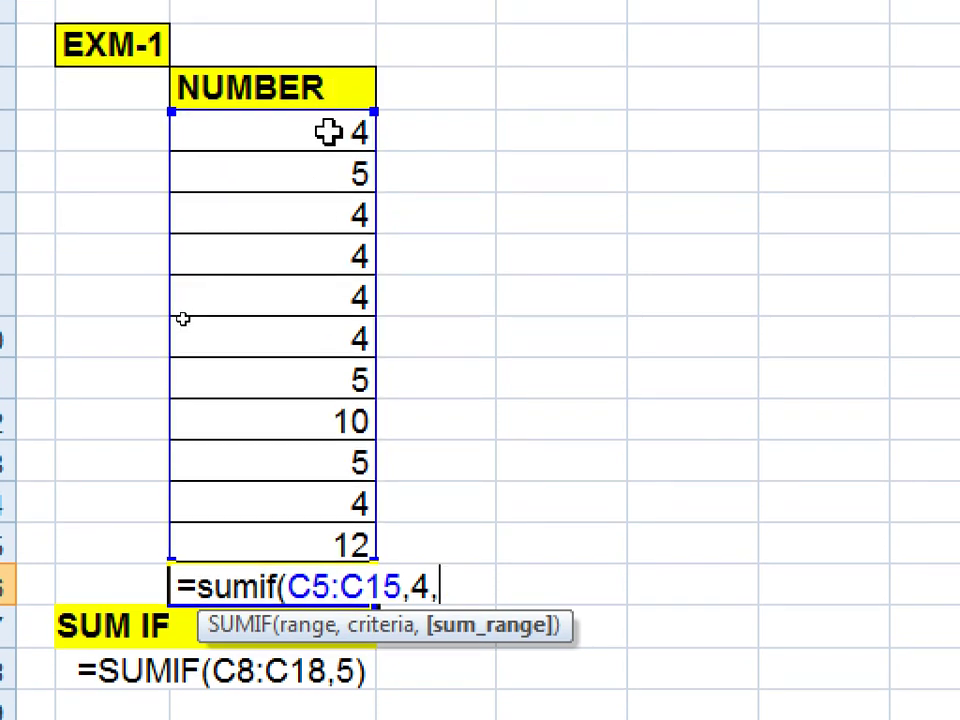
pyautogui.moveTo(329, 132); pyautogui.dragTo(341, 546)
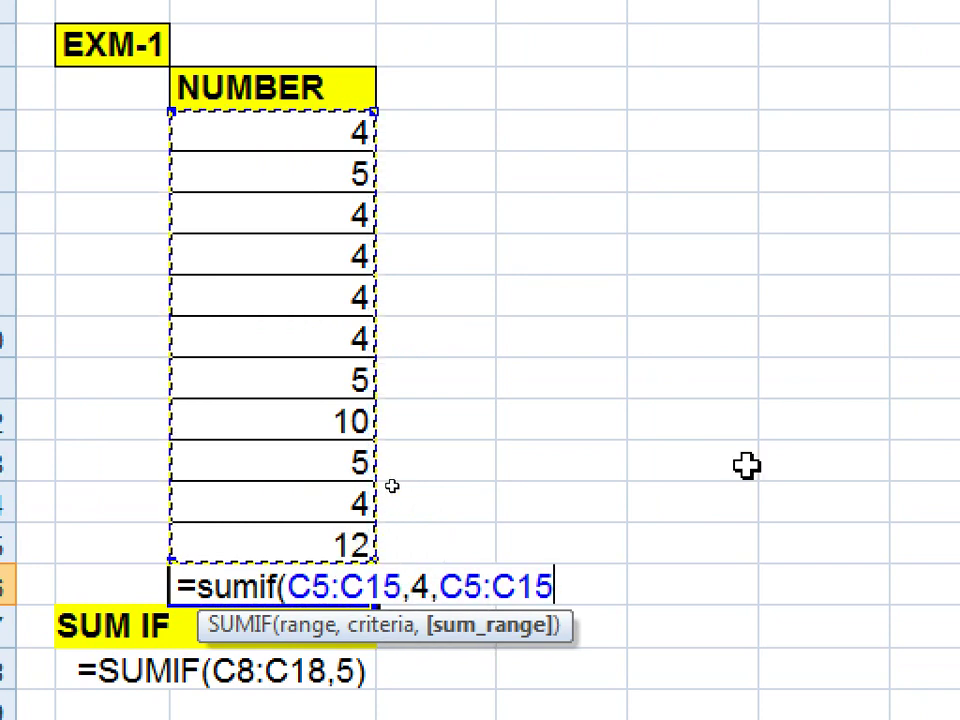
pyautogui.write(')')
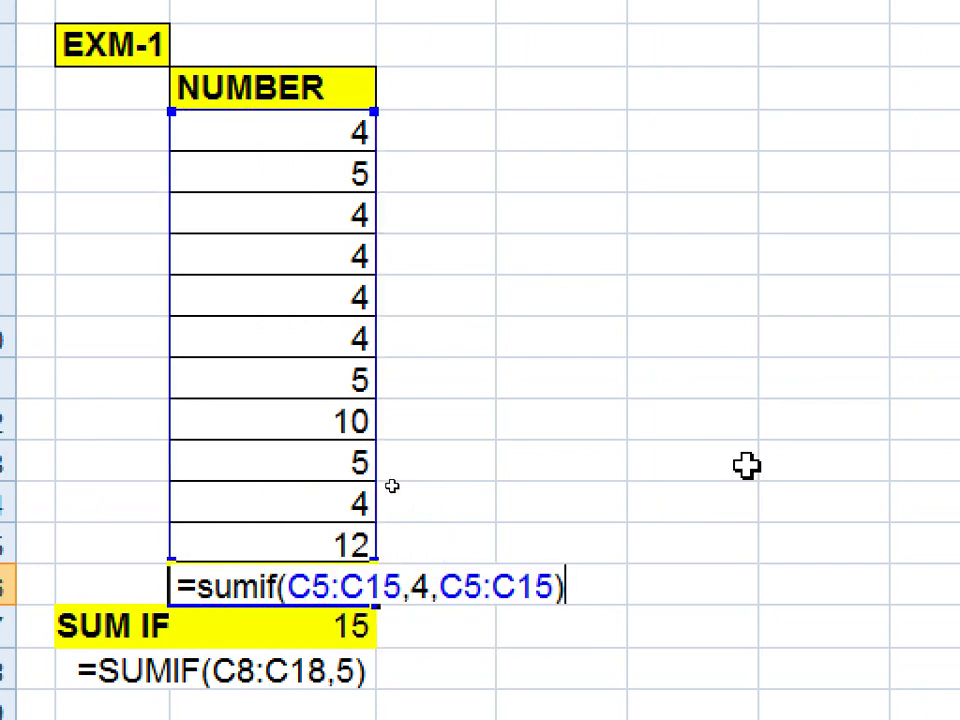
pyautogui.press('Return')
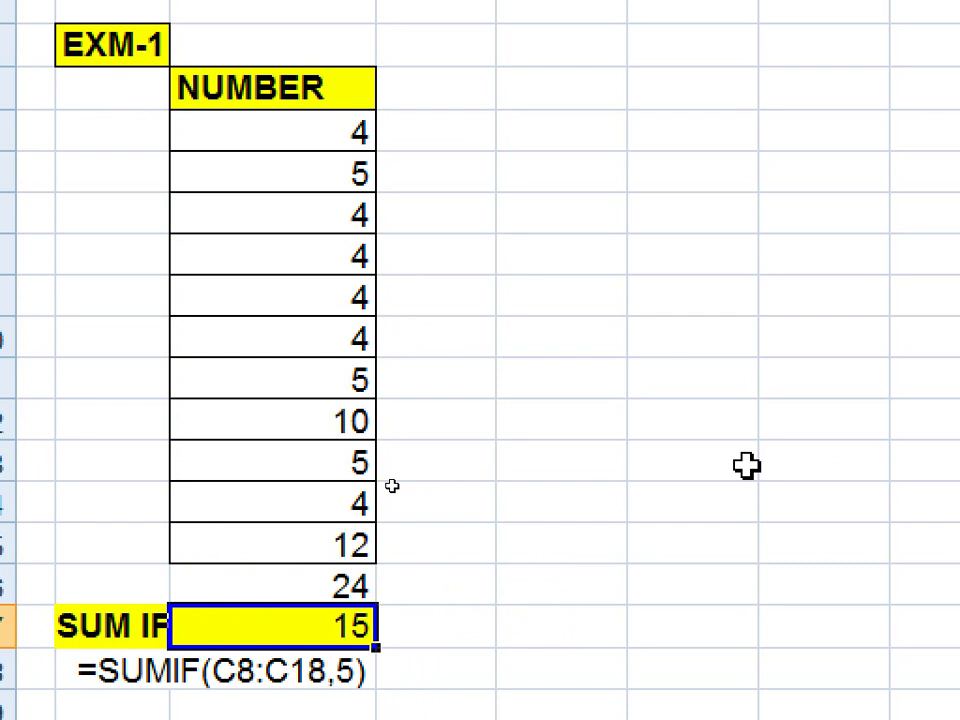
# Step: Check the SUMIF result in C16 against each NUMBER cell containing 4: C5, C7 to C10 and C14
pyautogui.click(352, 578)
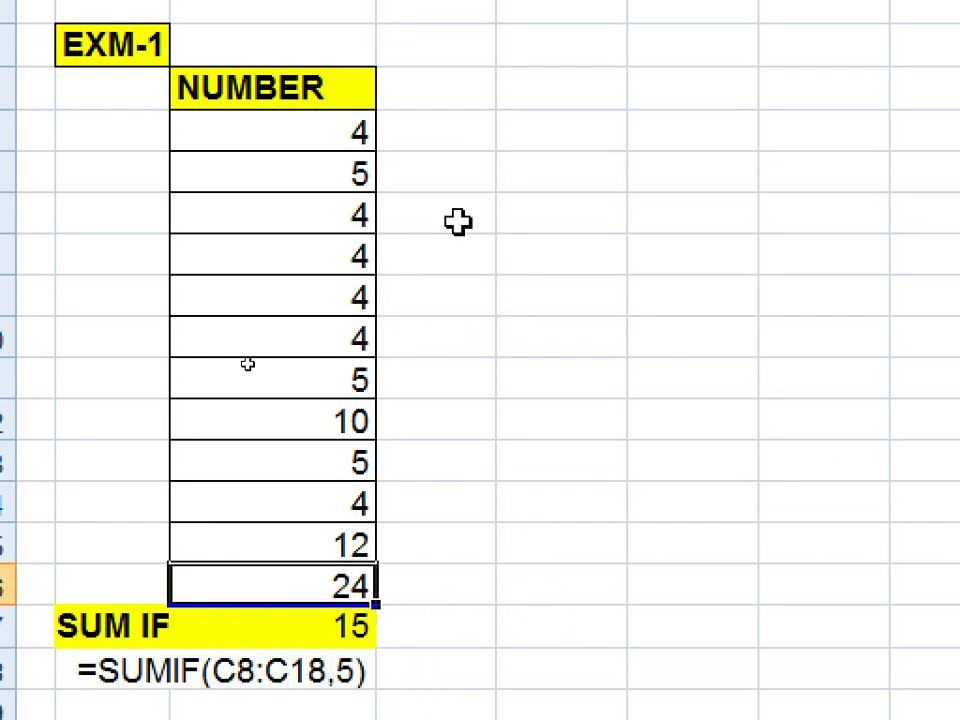
pyautogui.click(352, 130)
pyautogui.write('4')
pyautogui.press('Return')
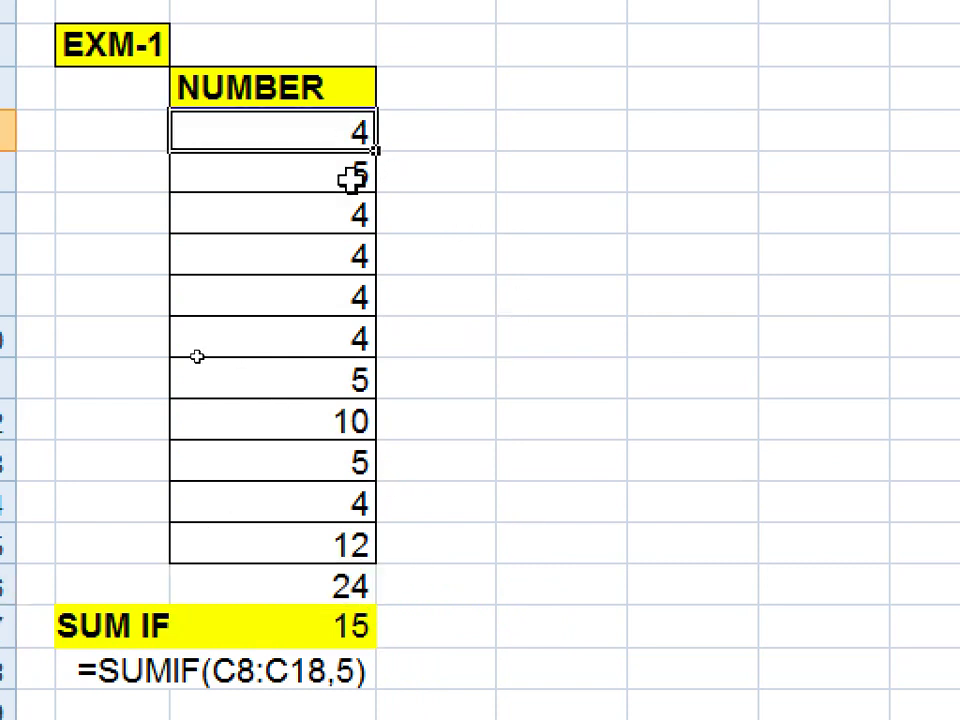
pyautogui.click(352, 212)
pyautogui.press('Delete')
pyautogui.hotkey('ctrl', 'z')
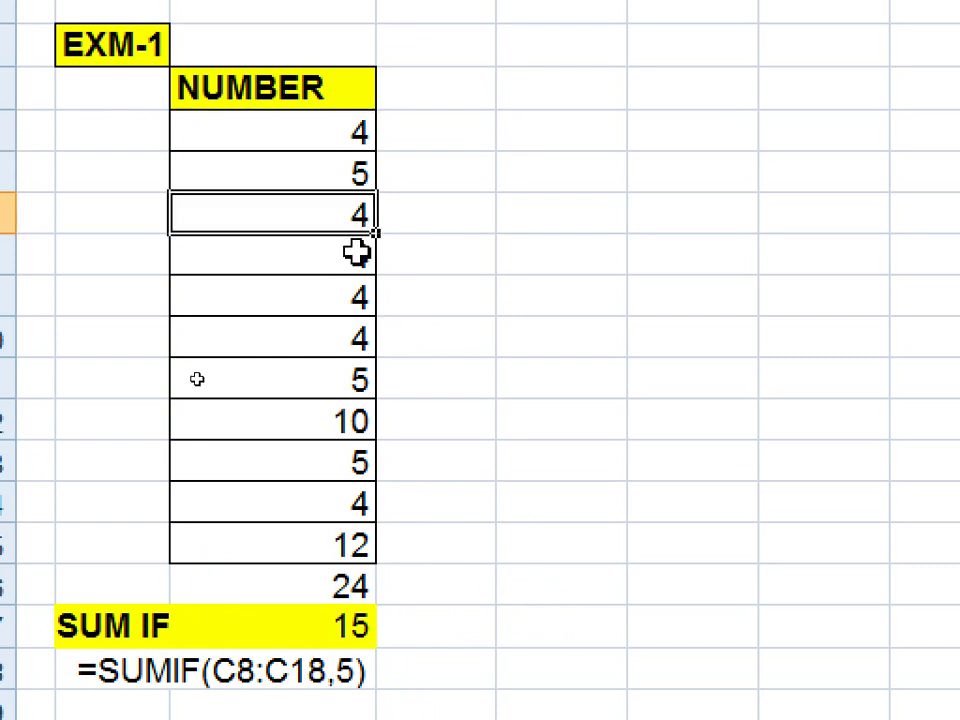
pyautogui.click(360, 255)
pyautogui.click(369, 296)
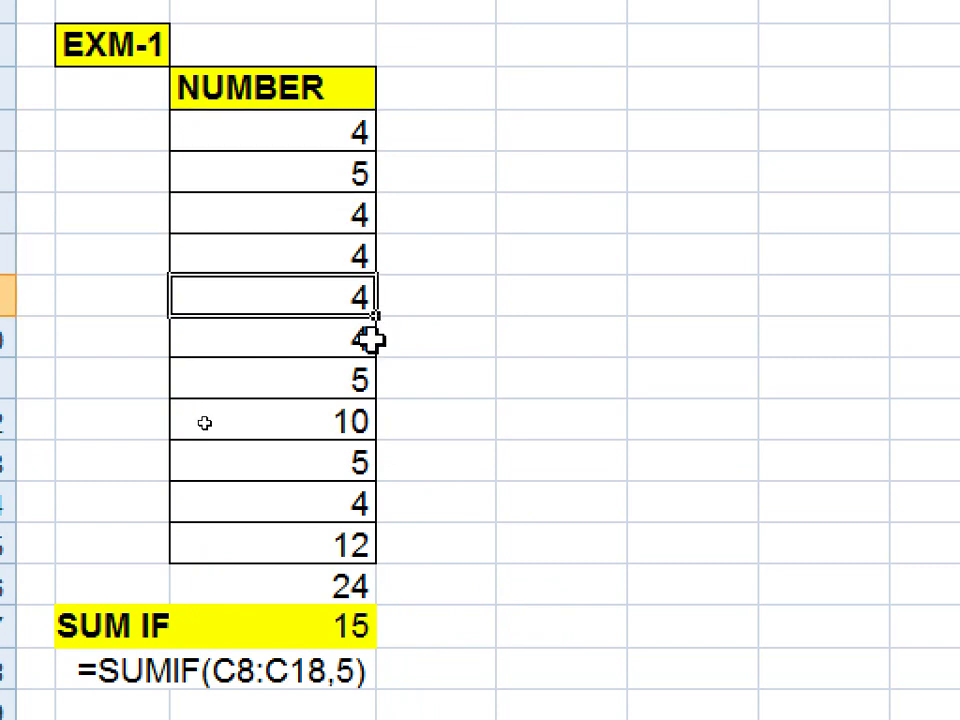
pyautogui.click(371, 337)
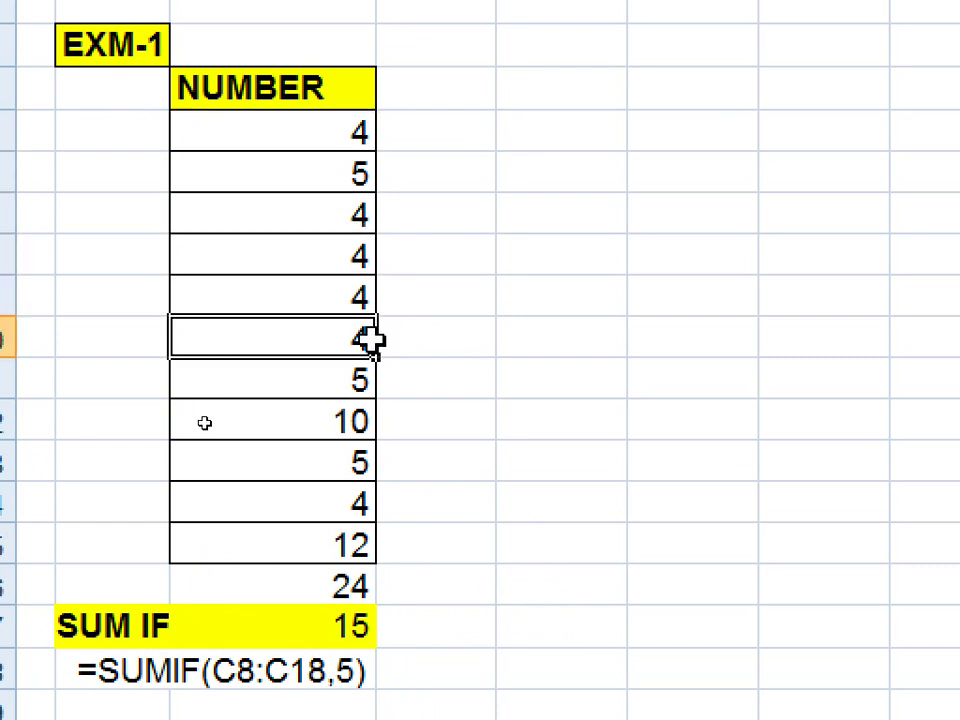
pyautogui.click(351, 505)
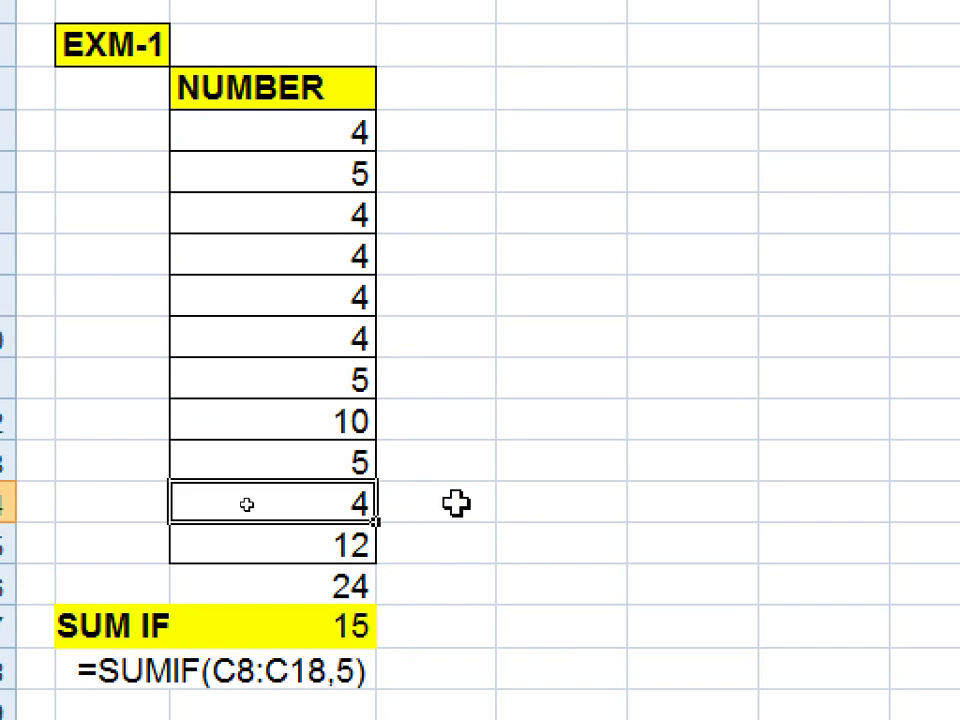
# Step: Replace the contents of cell C16 with the formula =SUMIF(C5:C15,4,C5:C11), using a shorter sum range
pyautogui.click(366, 580)
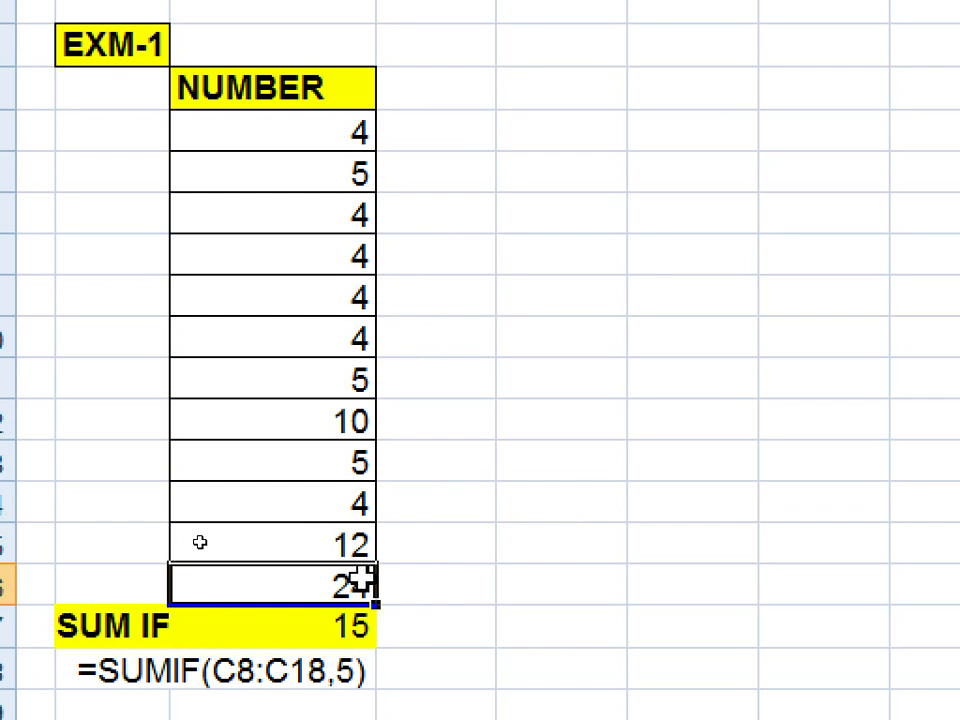
pyautogui.press('Delete')
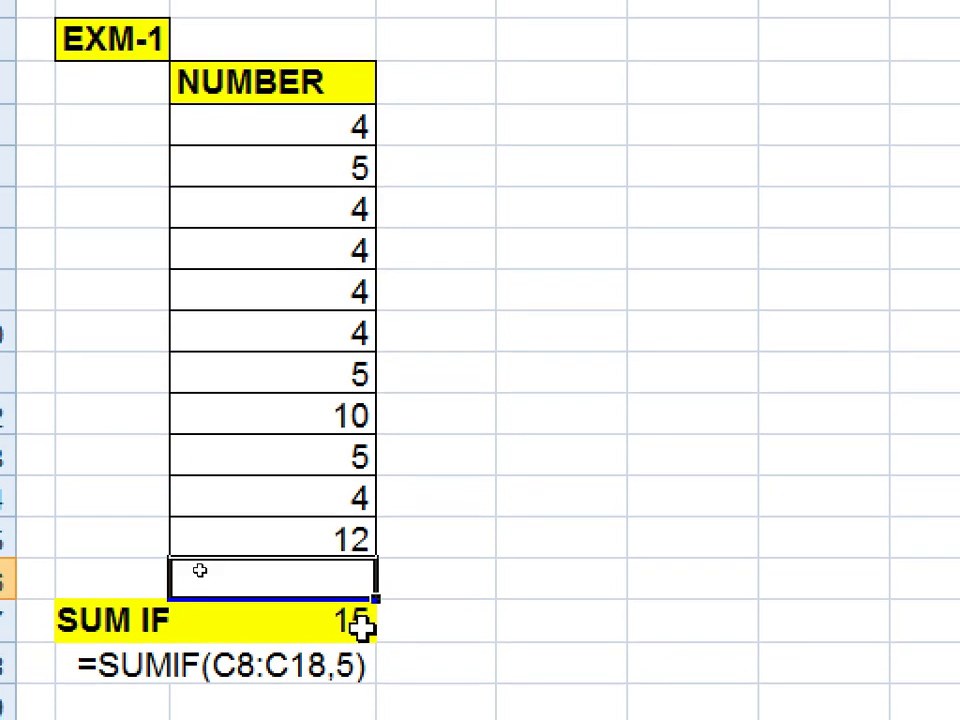
pyautogui.write('=sumif')
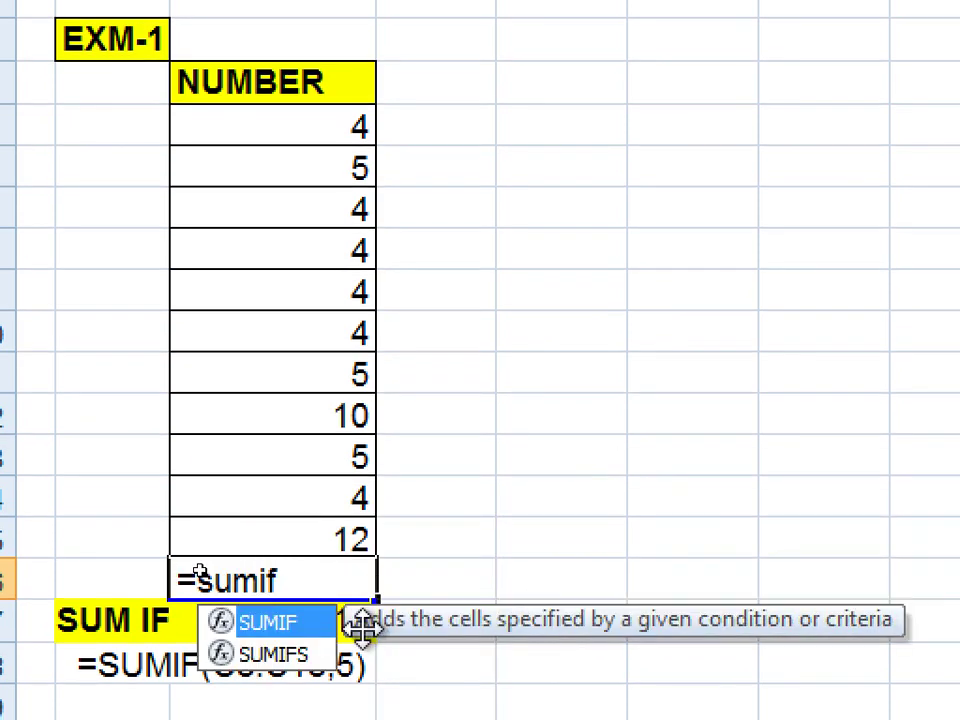
pyautogui.write('(')
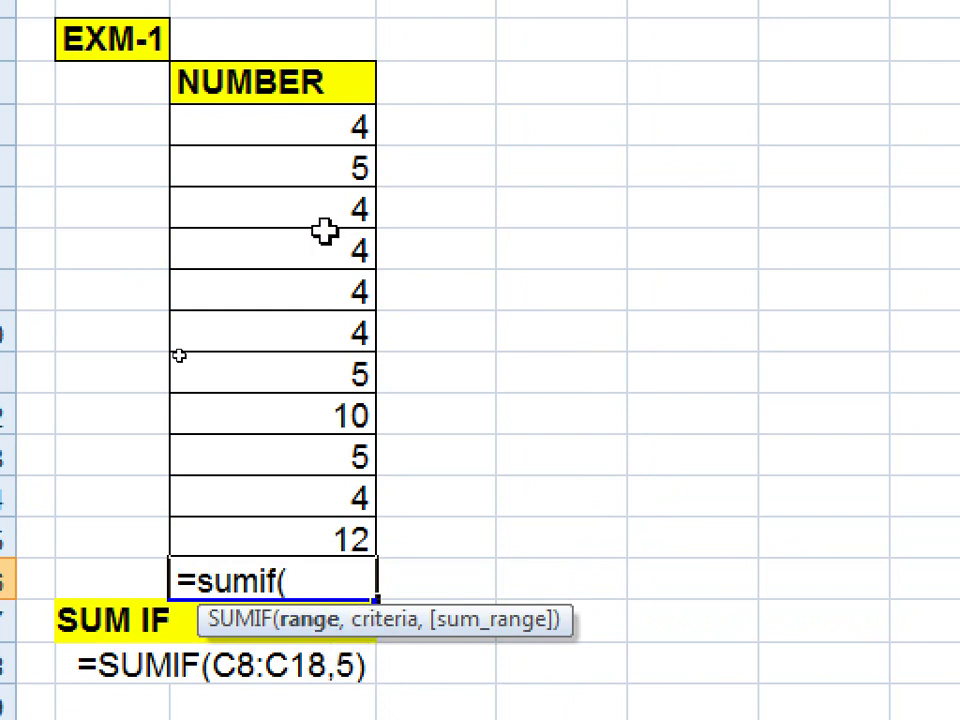
pyautogui.moveTo(317, 130); pyautogui.dragTo(336, 521)
pyautogui.write(',')
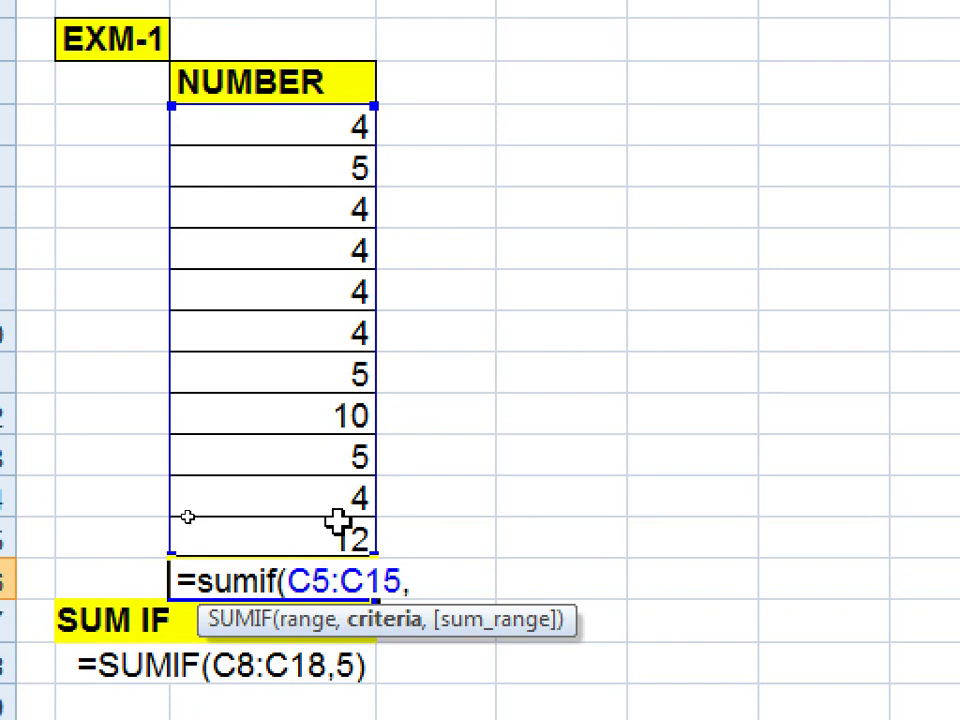
pyautogui.write('4,')
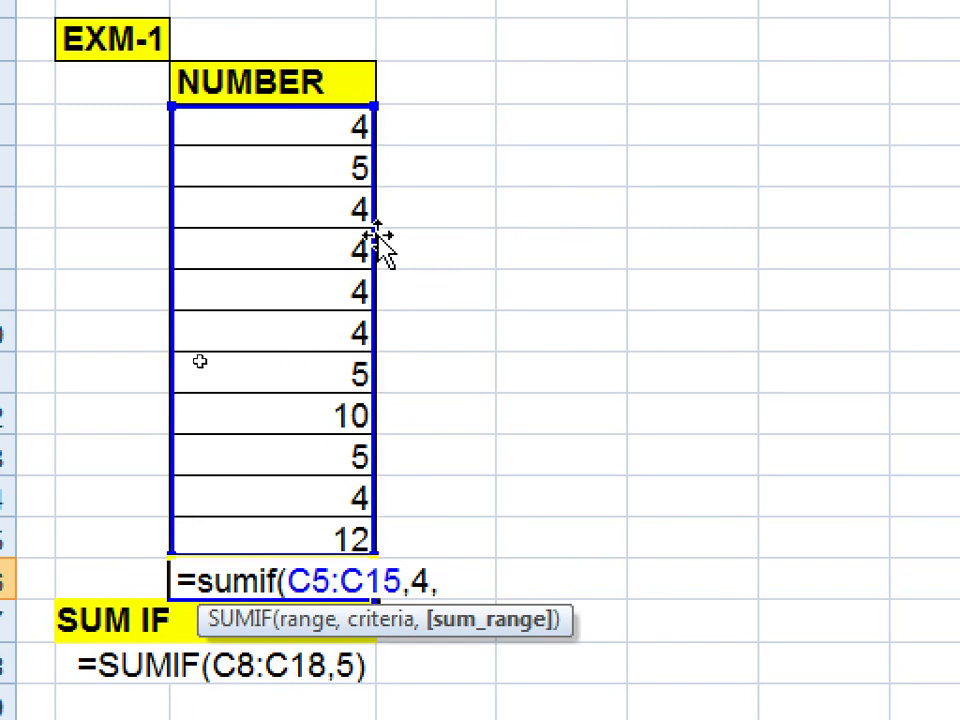
pyautogui.click(331, 131)
pyautogui.moveTo(331, 131); pyautogui.dragTo(337, 357)
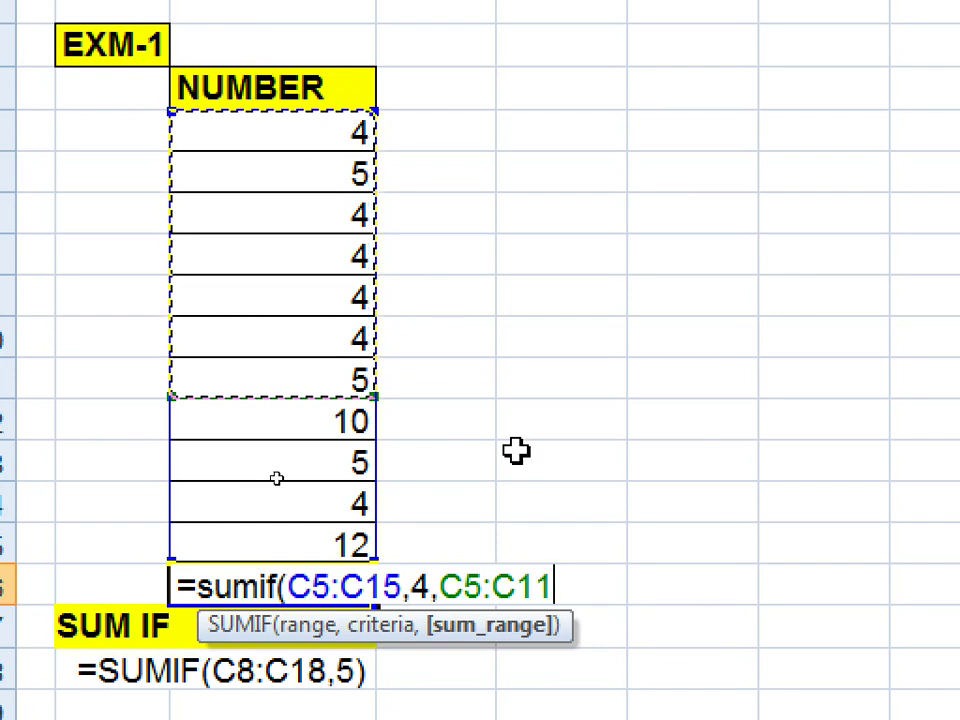
pyautogui.write(')')
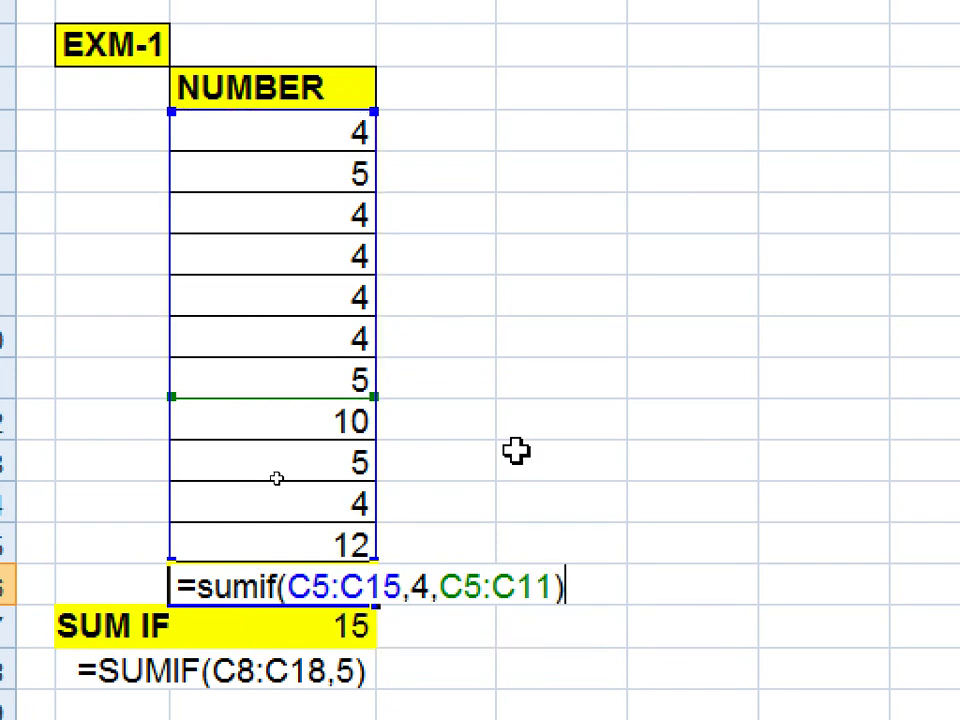
pyautogui.press('Return')
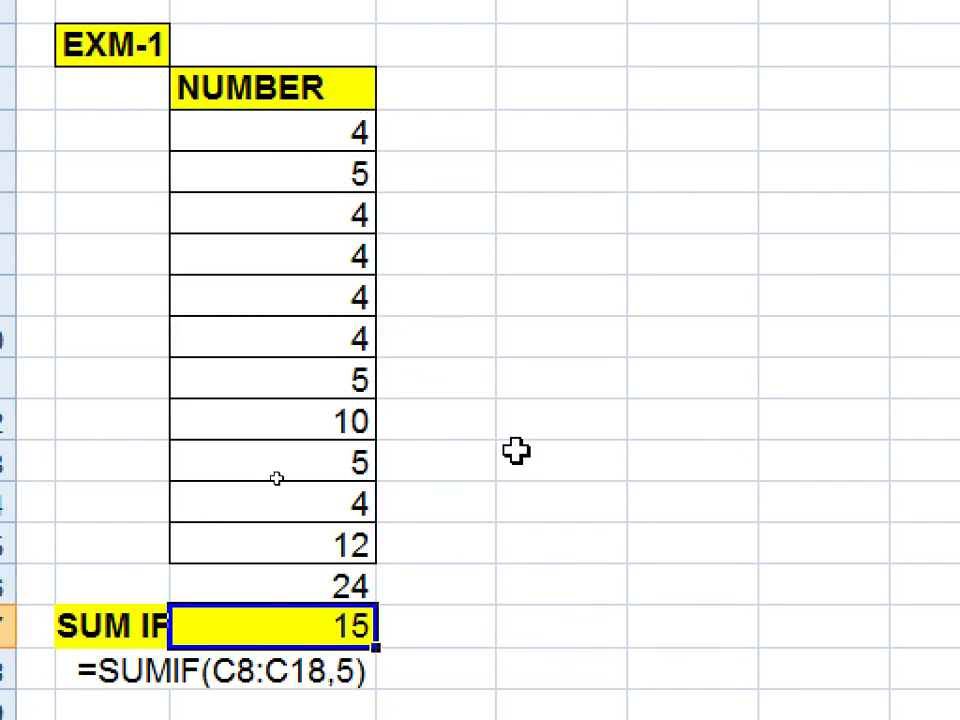
# Step: Change the criteria range of the SUMIF formula in C16 to C5:C11
pyautogui.click(350, 585)
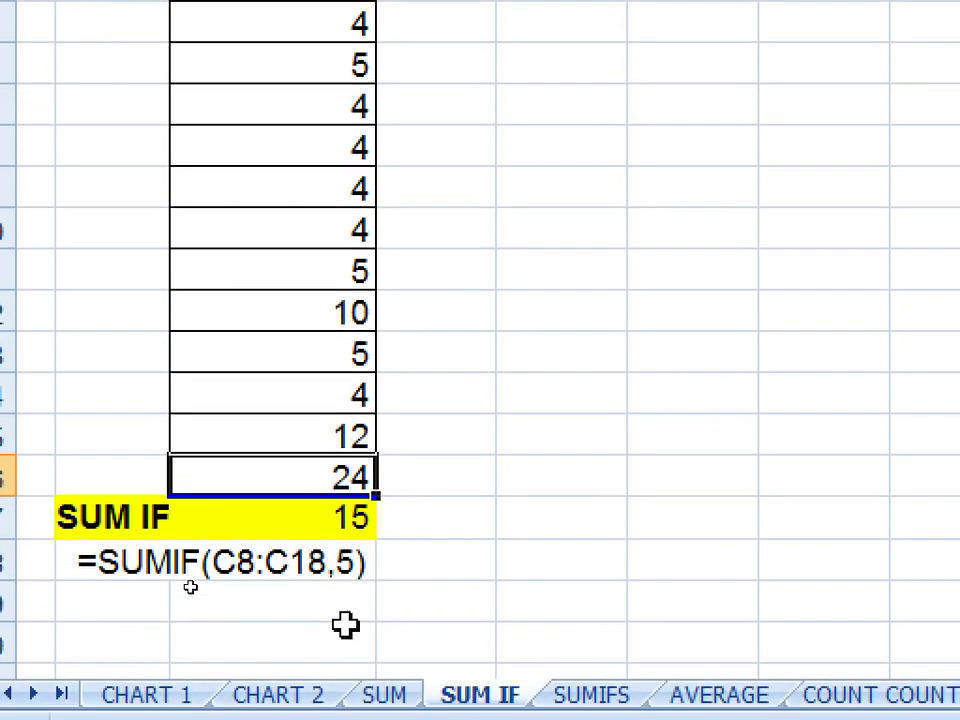
pyautogui.doubleClick(335, 481)
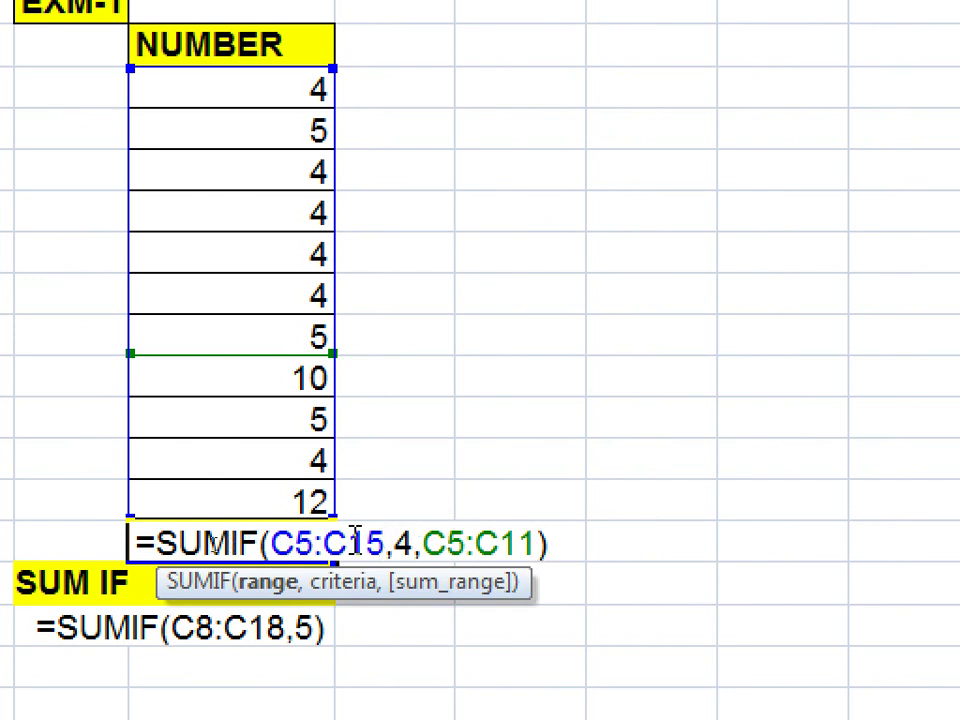
pyautogui.press('BackSpace')
pyautogui.press('BackSpace')
pyautogui.press('BackSpace')
pyautogui.press('BackSpace')
pyautogui.press('BackSpace')
pyautogui.press('BackSpace')
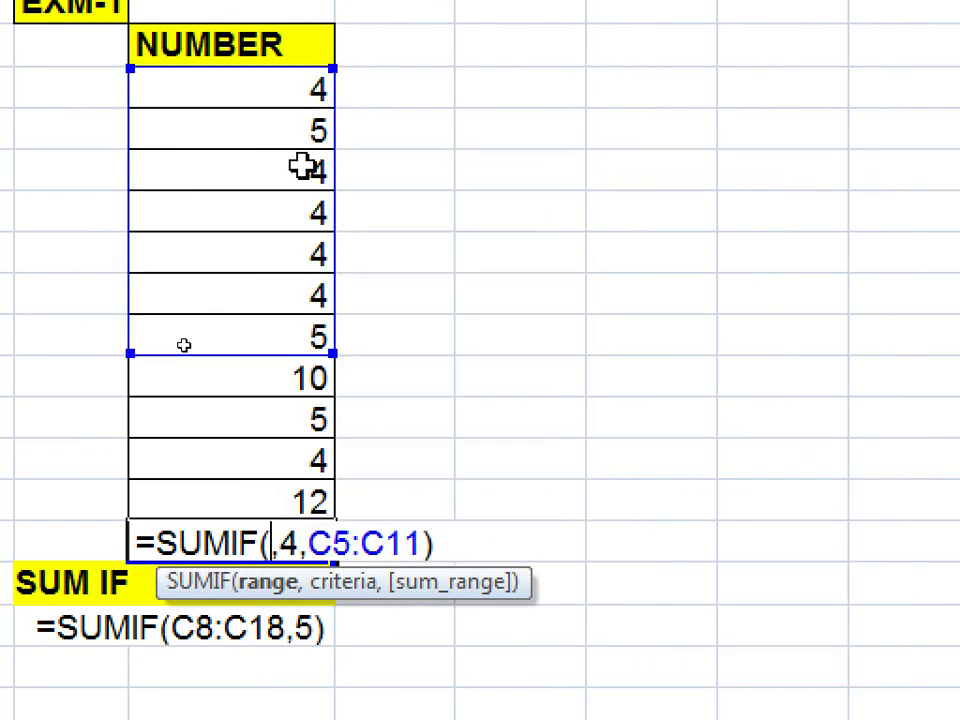
pyautogui.moveTo(261, 86); pyautogui.dragTo(266, 336)
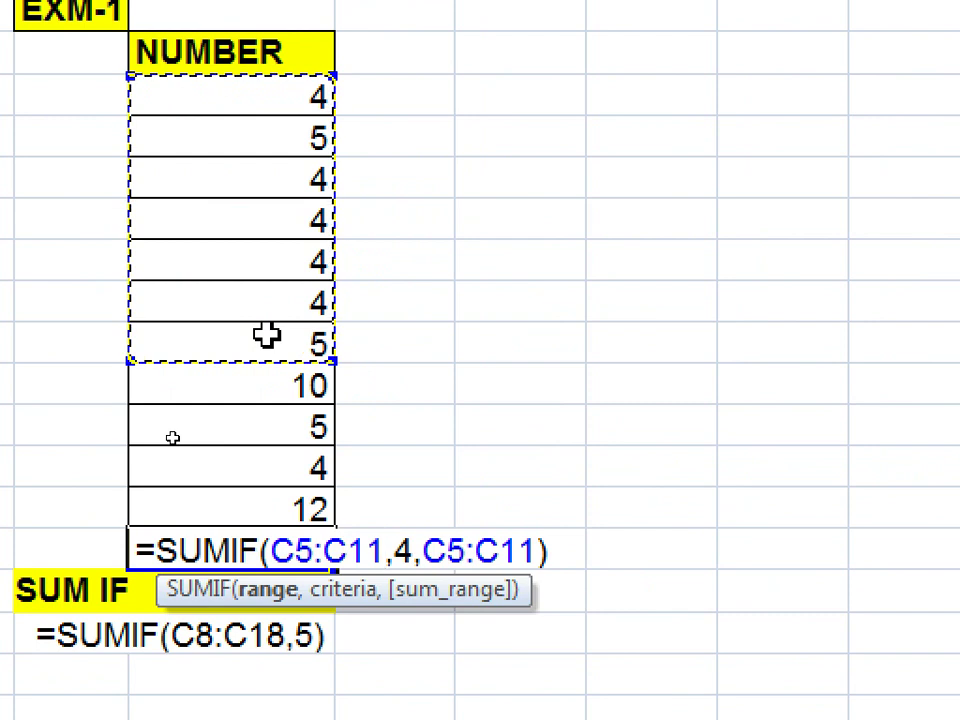
pyautogui.press('Return')
pyautogui.click(262, 558)
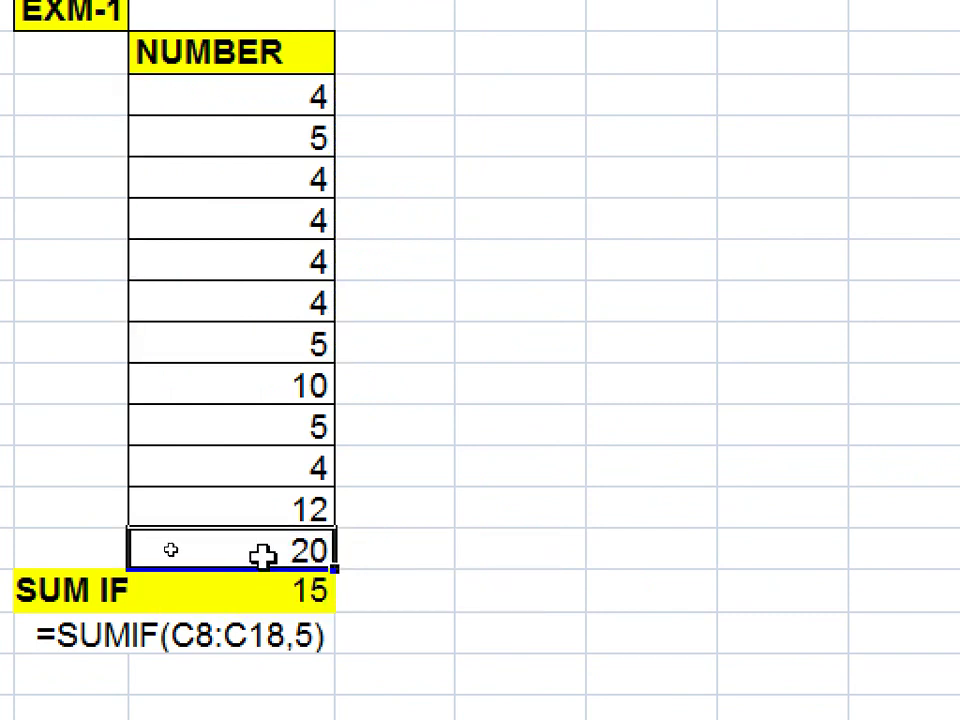
# Step: Delete the entire SUMIF formula from cell C16
pyautogui.doubleClick(262, 558)
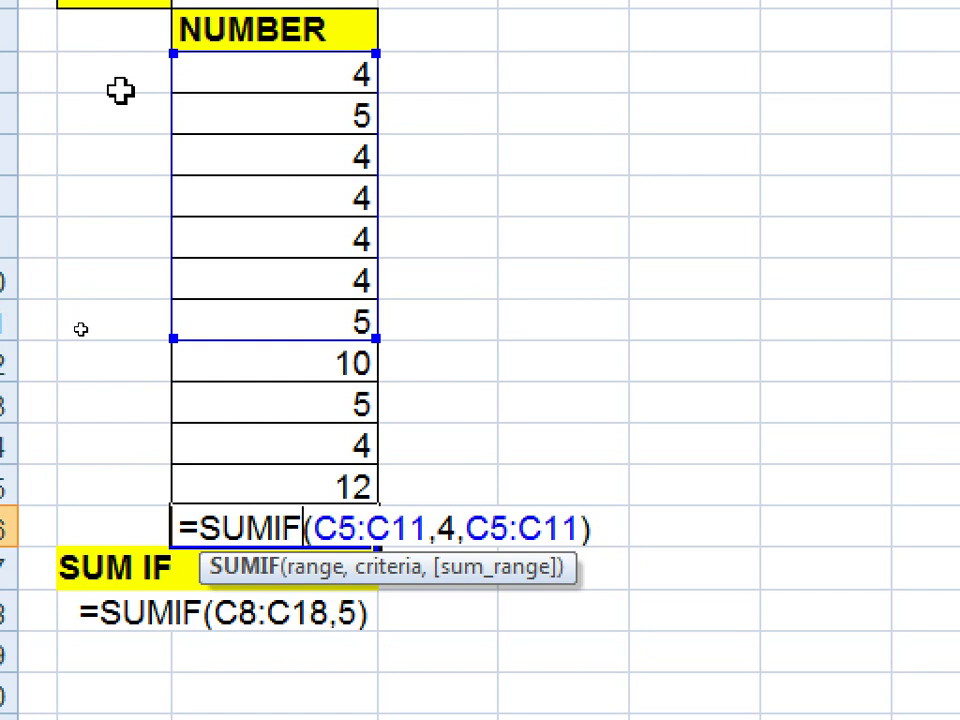
pyautogui.click(592, 527)
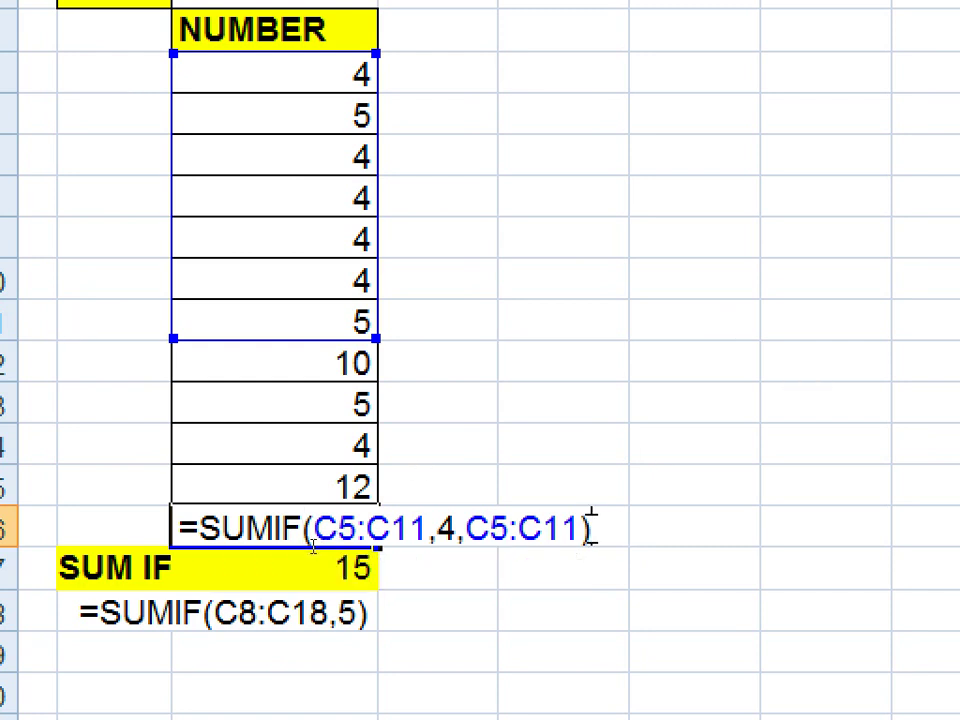
pyautogui.press('BackSpace')
pyautogui.press('BackSpace')
pyautogui.press('BackSpace')
pyautogui.press('BackSpace')
pyautogui.press('BackSpace')
pyautogui.press('BackSpace')
pyautogui.press('BackSpace')
pyautogui.press('BackSpace')
pyautogui.press('BackSpace')
pyautogui.press('BackSpace')
pyautogui.press('BackSpace')
pyautogui.press('BackSpace')
pyautogui.press('BackSpace')
pyautogui.press('BackSpace')
pyautogui.press('BackSpace')
pyautogui.press('BackSpace')
pyautogui.press('BackSpace')
pyautogui.press('BackSpace')
pyautogui.press('BackSpace')
pyautogui.press('BackSpace')
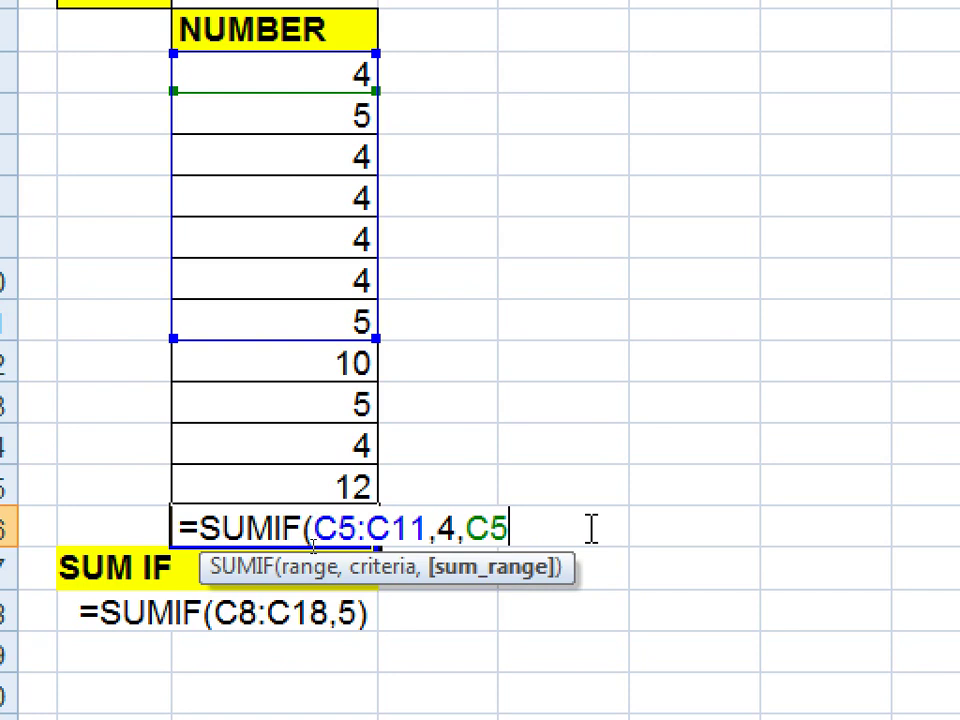
pyautogui.press('BackSpace')
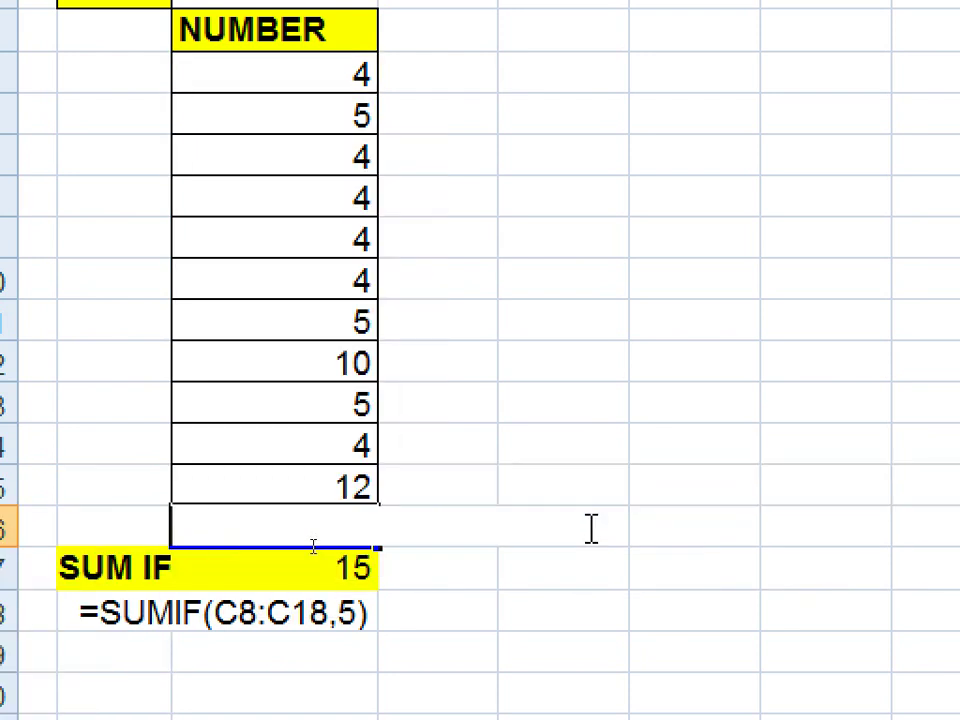
pyautogui.press('Return')
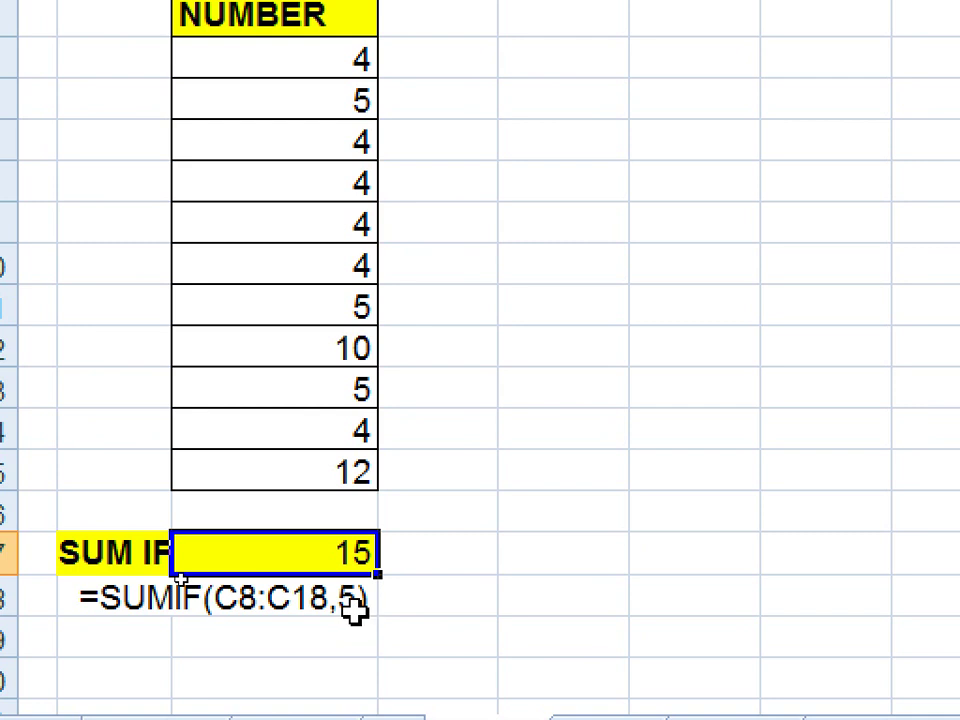
# Step: Unhide the hidden columns between D and N to bring back the second SUMIF example
pyautogui.scroll(1, 365, 92)
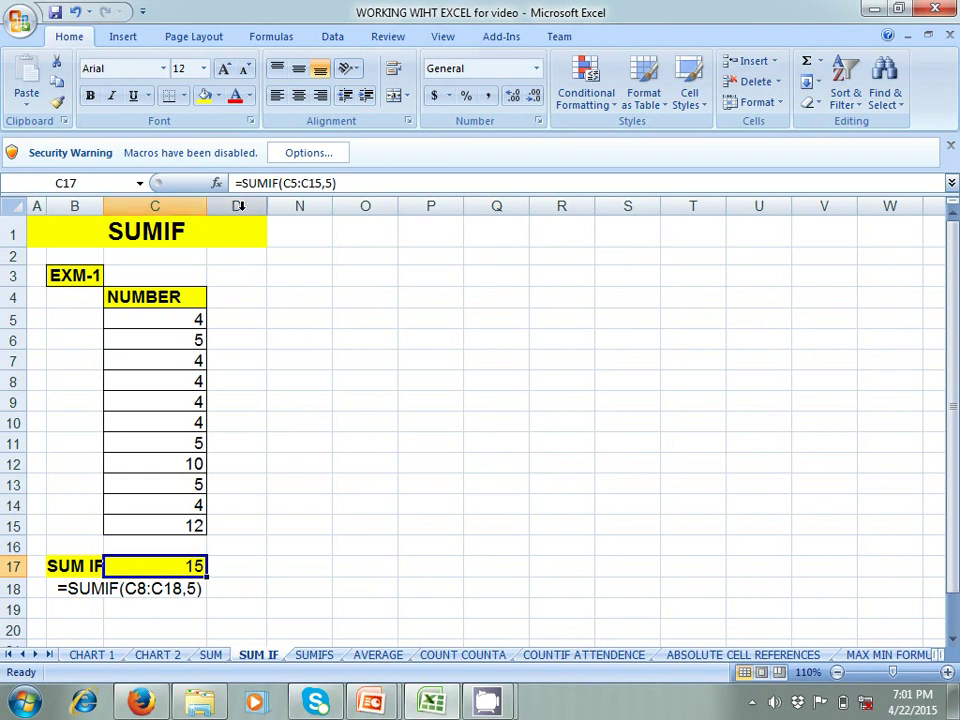
pyautogui.moveTo(237, 206); pyautogui.dragTo(285, 206)
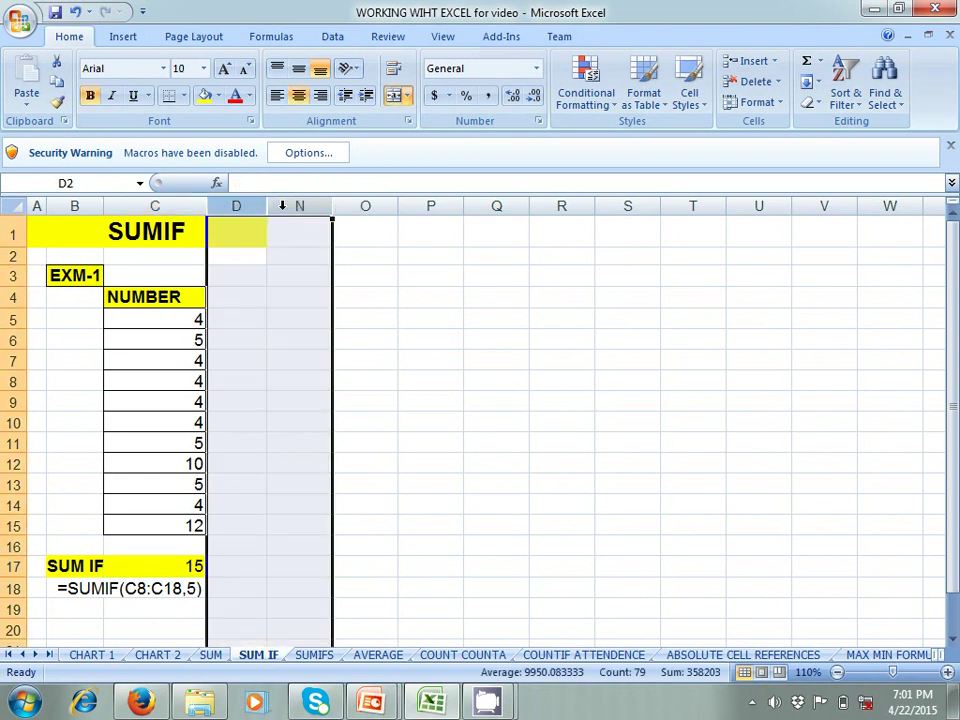
pyautogui.click(688, 98)
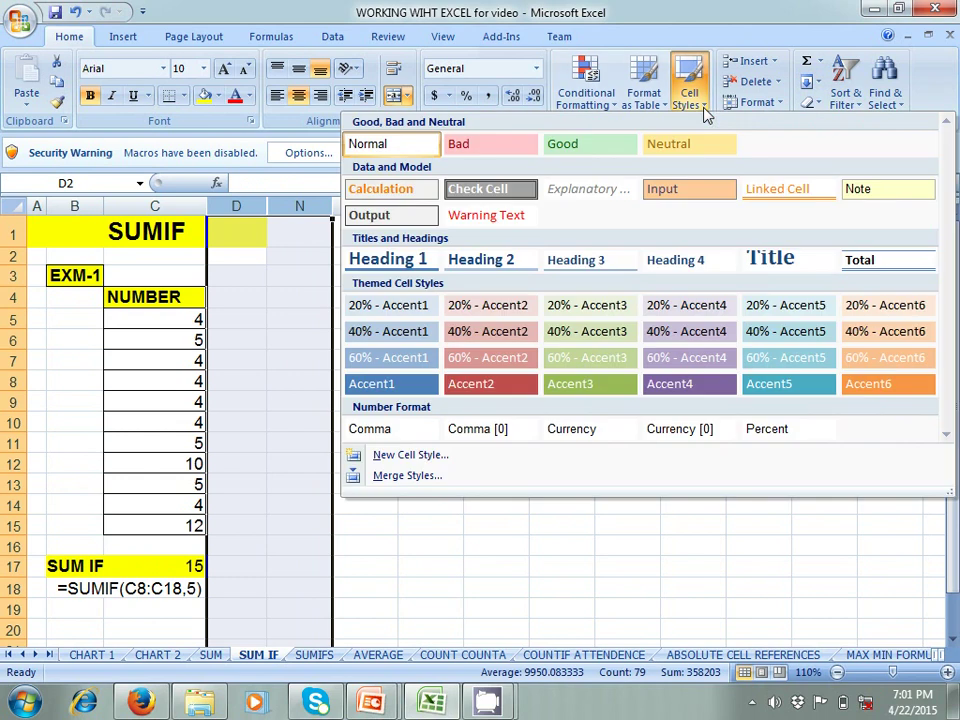
pyautogui.click(779, 106)
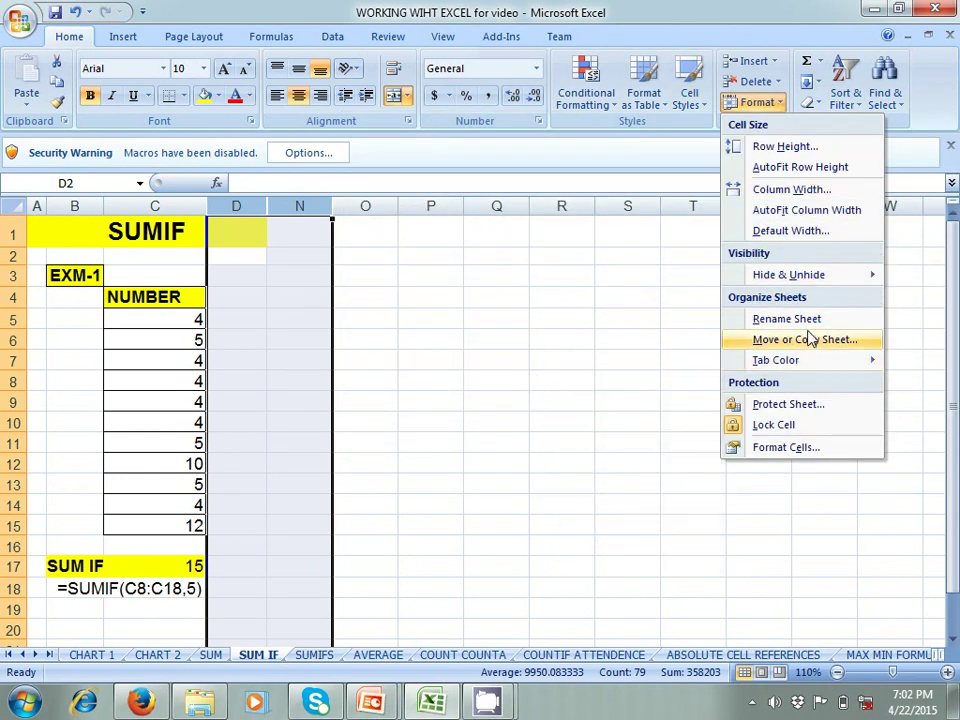
pyautogui.moveTo(810, 274)
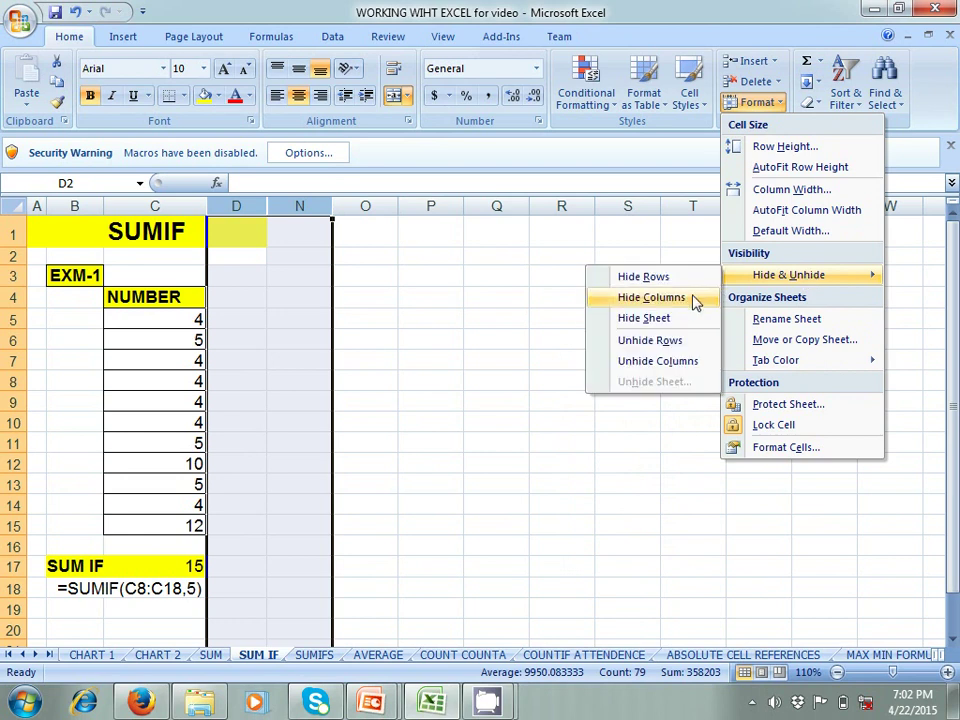
pyautogui.click(690, 362)
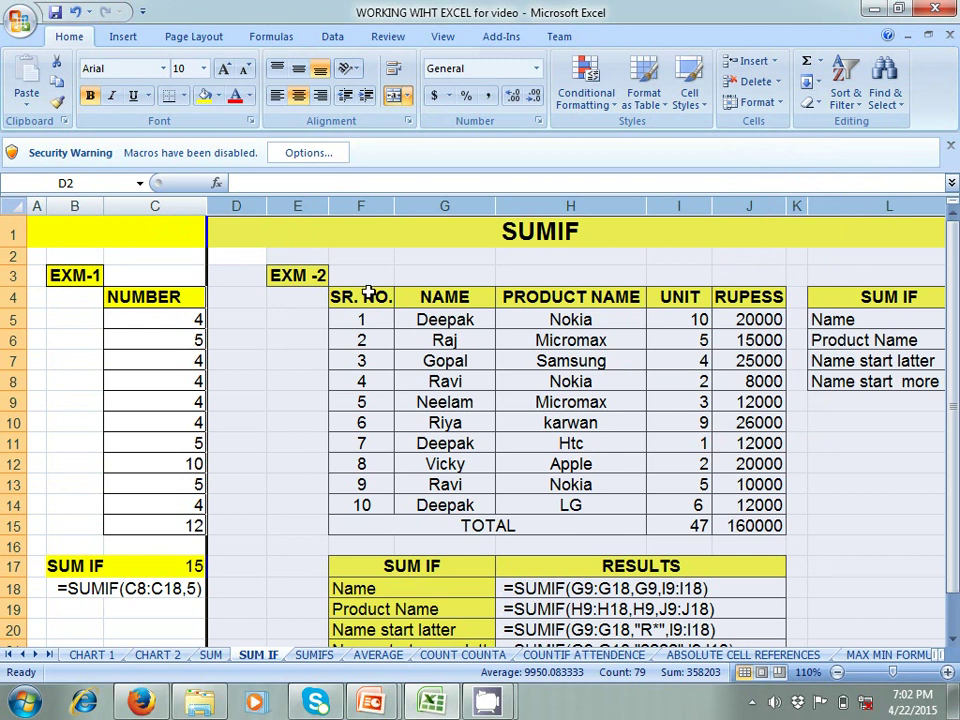
pyautogui.moveTo(75, 234); pyautogui.dragTo(146, 298)
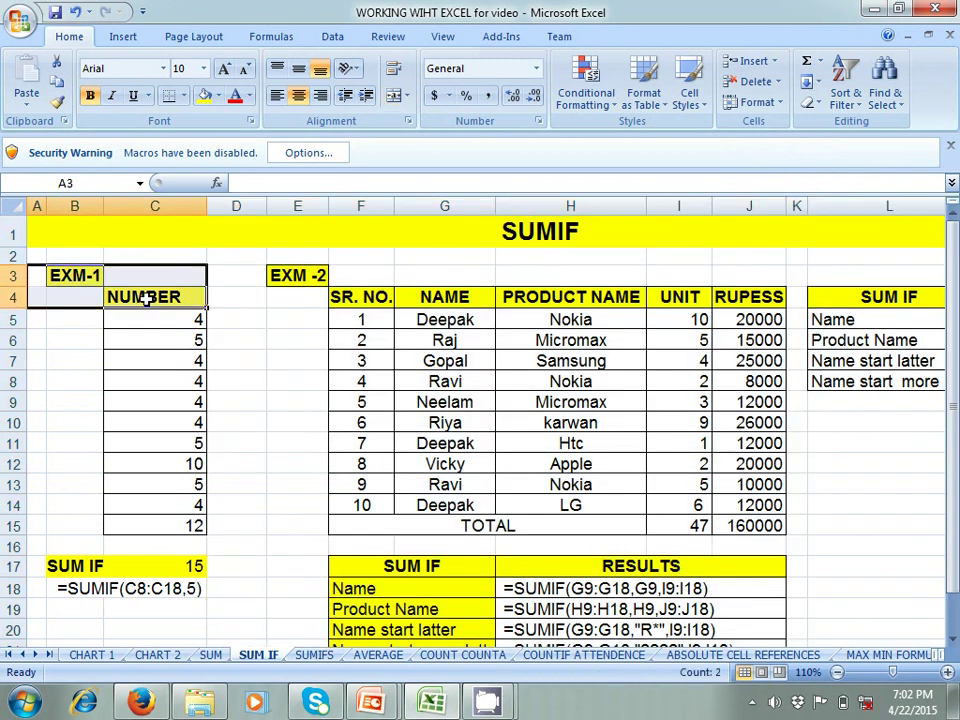
pyautogui.rightClick(146, 298)
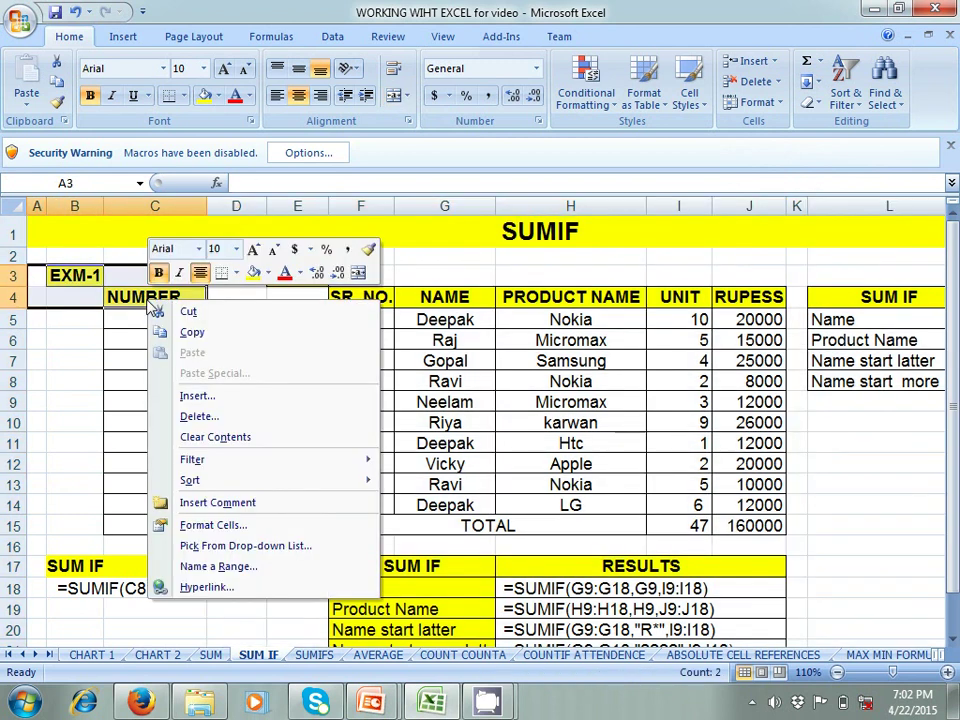
pyautogui.press('Escape')
pyautogui.click(37, 278)
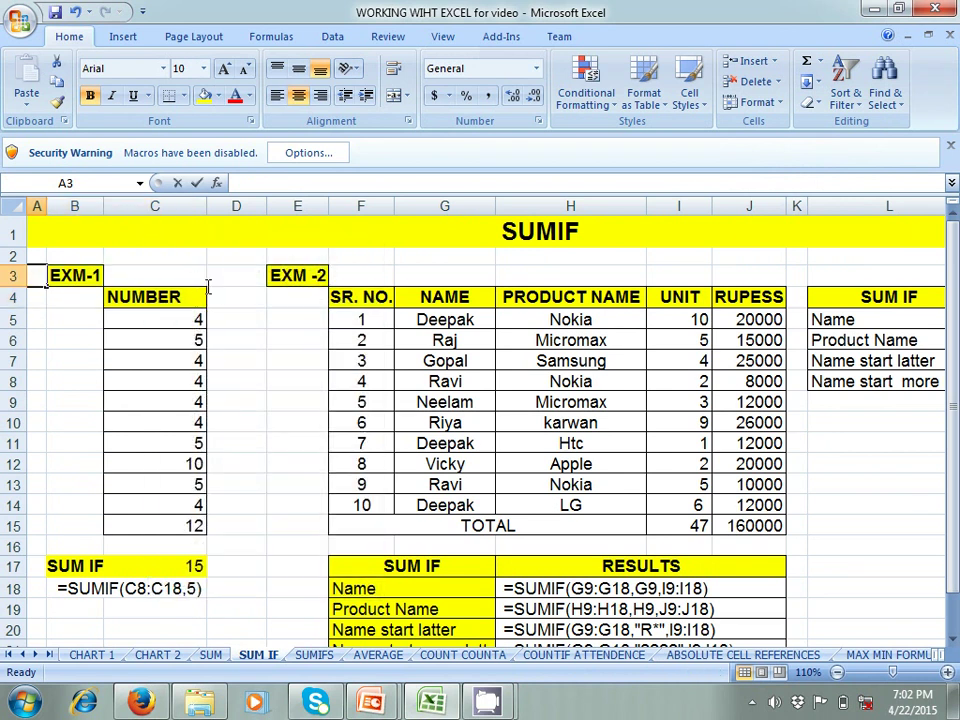
pyautogui.click(42, 302)
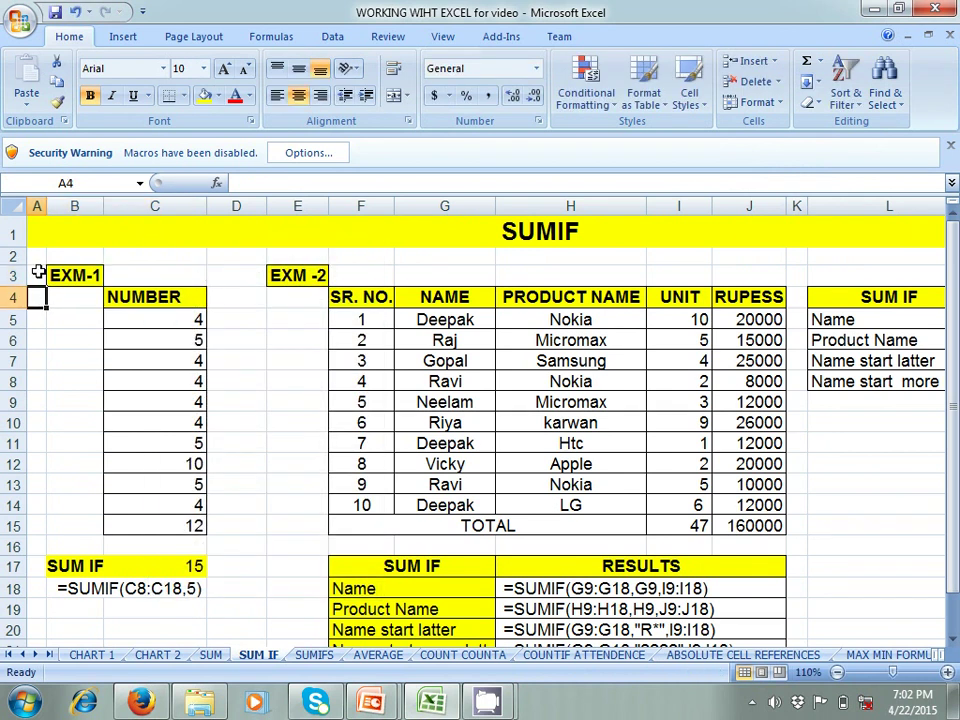
# Step: Try to unhide columns within the cell range A3:D4
pyautogui.click(37, 277)
pyautogui.moveTo(37, 277); pyautogui.dragTo(214, 300)
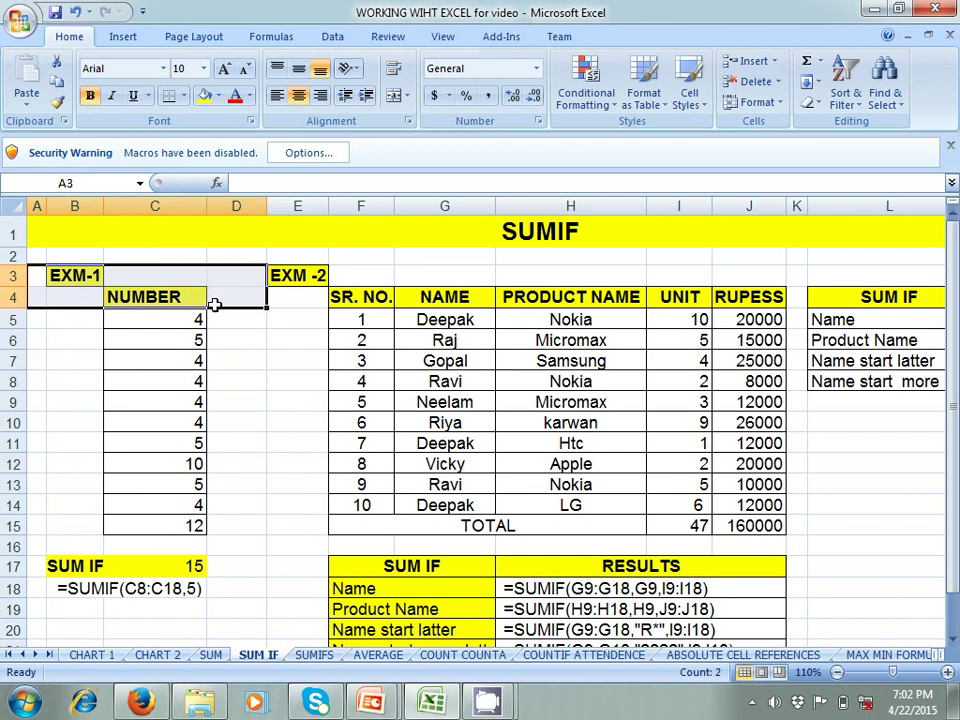
pyautogui.click(784, 107)
pyautogui.moveTo(806, 274)
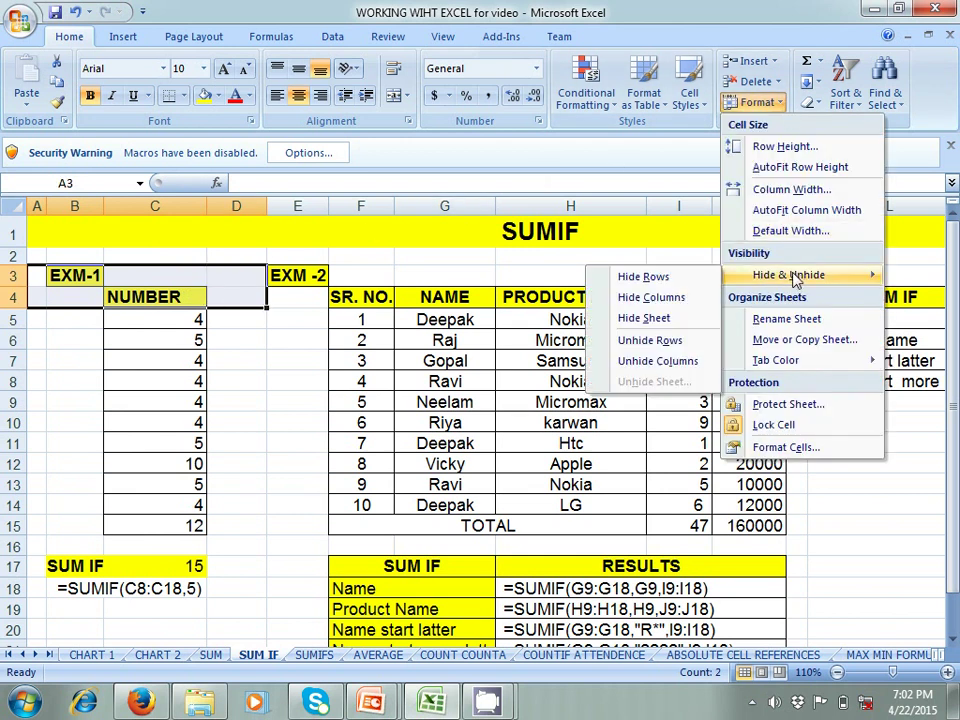
pyautogui.click(680, 364)
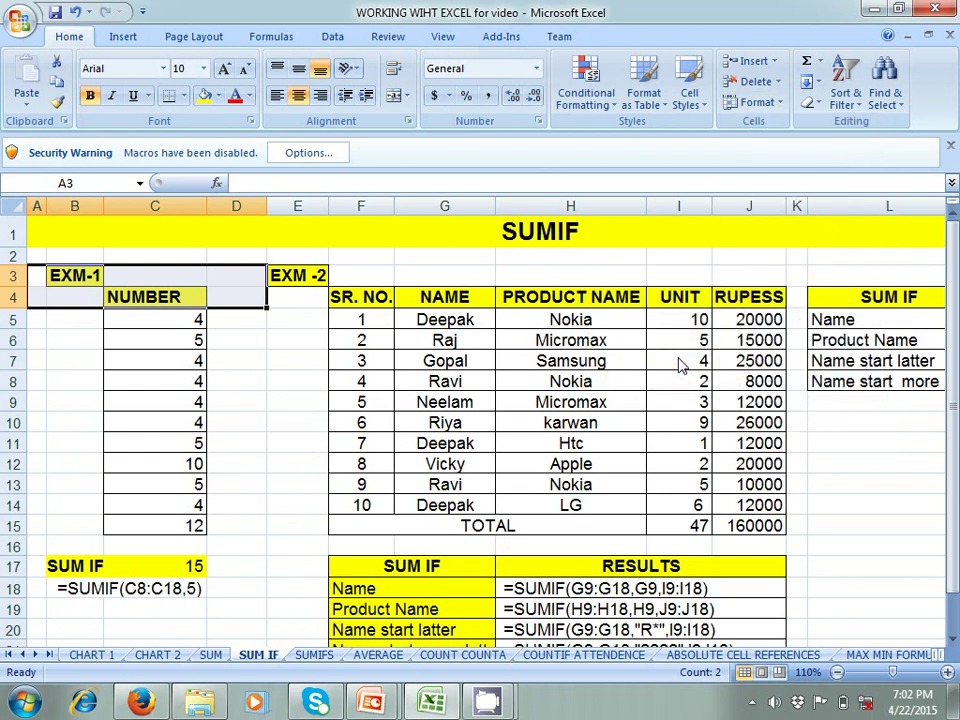
pyautogui.click(782, 106)
pyautogui.moveTo(775, 278)
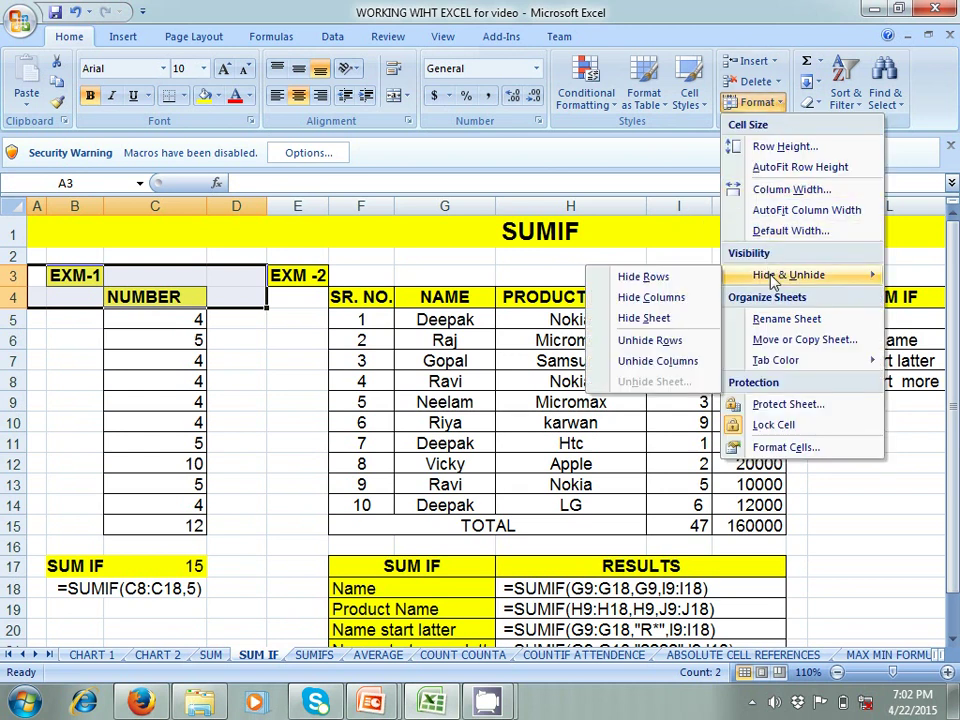
pyautogui.click(685, 362)
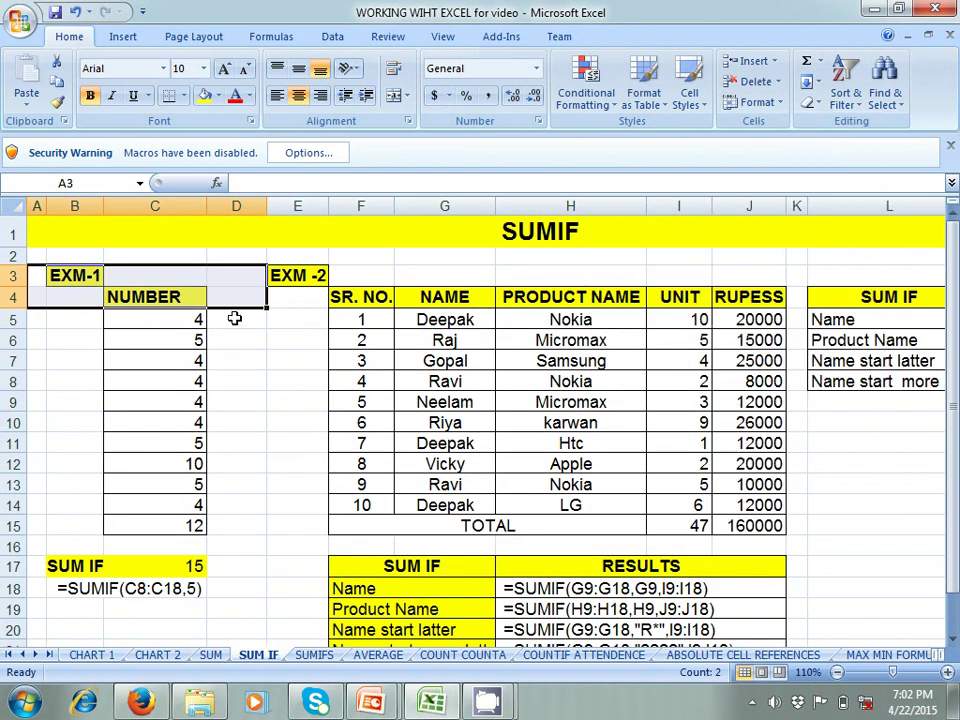
# Step: Try to unhide columns within the cell range A2:D5
pyautogui.moveTo(34, 221); pyautogui.dragTo(244, 276)
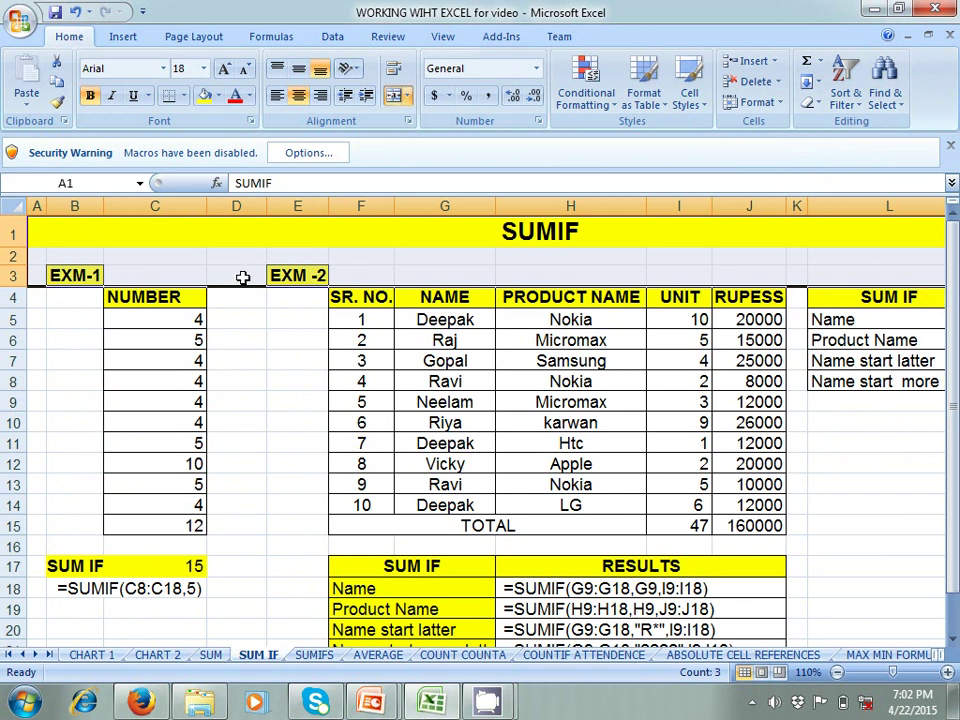
pyautogui.click(36, 319)
pyautogui.moveTo(36, 319); pyautogui.dragTo(236, 264)
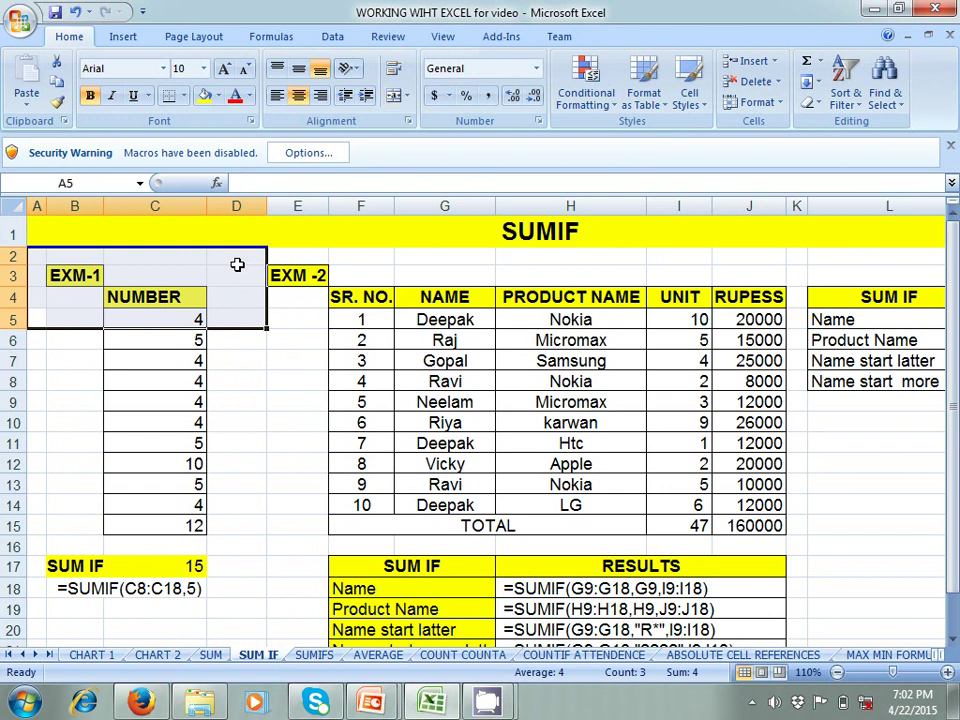
pyautogui.click(762, 102)
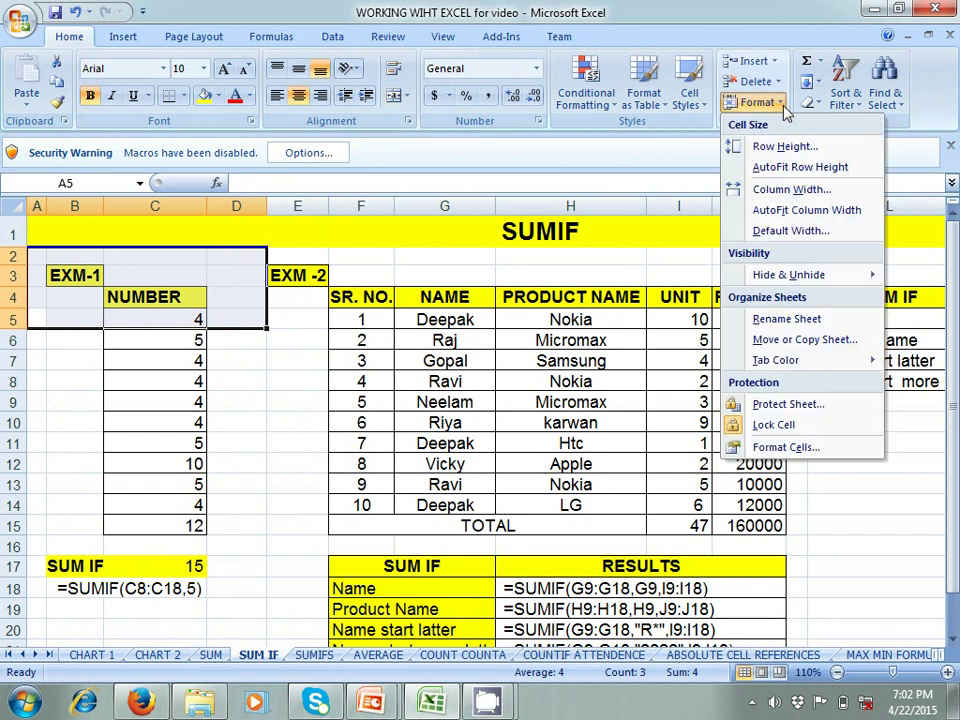
pyautogui.moveTo(787, 274)
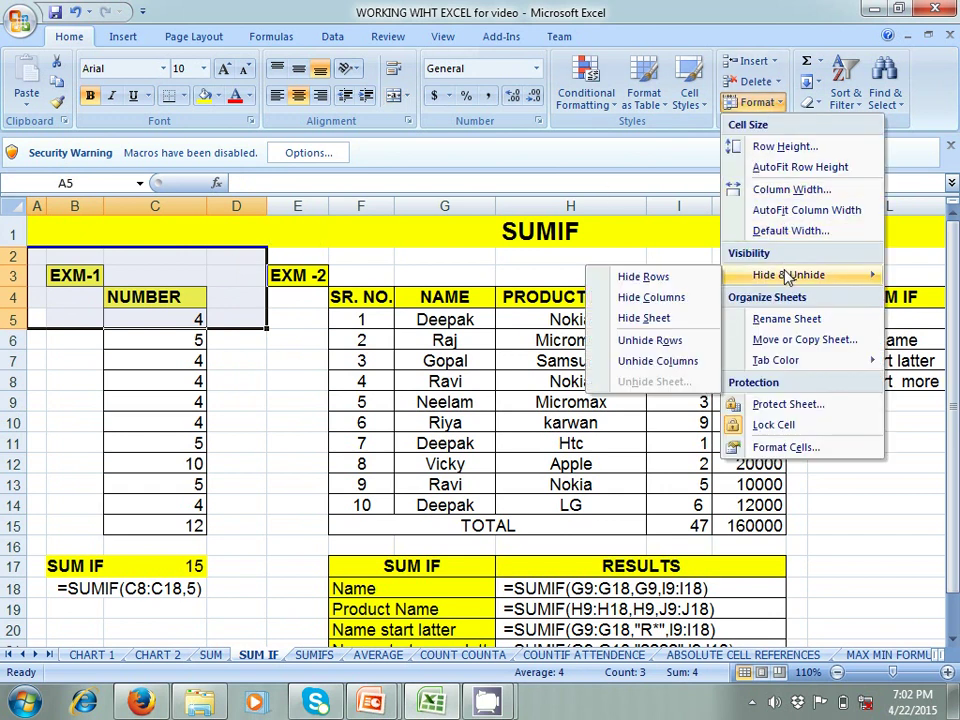
pyautogui.click(684, 362)
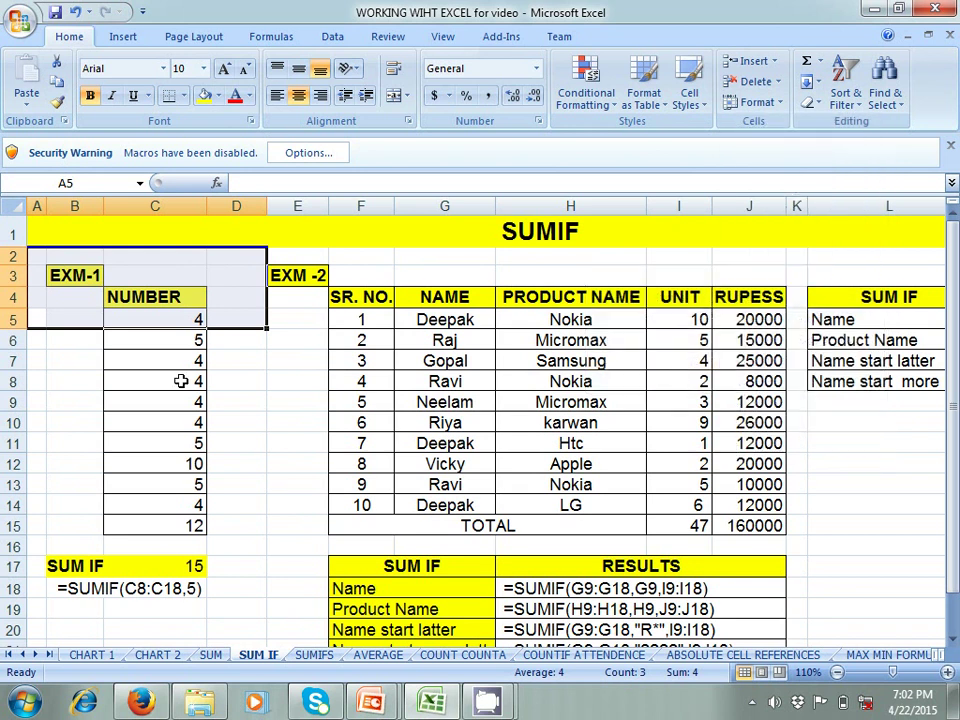
# Step: Go across row 8 to column O to view the whole second SUMIF example and its results table
pyautogui.click(290, 385)
pyautogui.press('Right')
pyautogui.press('Right')
pyautogui.press('Right')
pyautogui.press('Right')
pyautogui.press('Right')
pyautogui.press('Right')
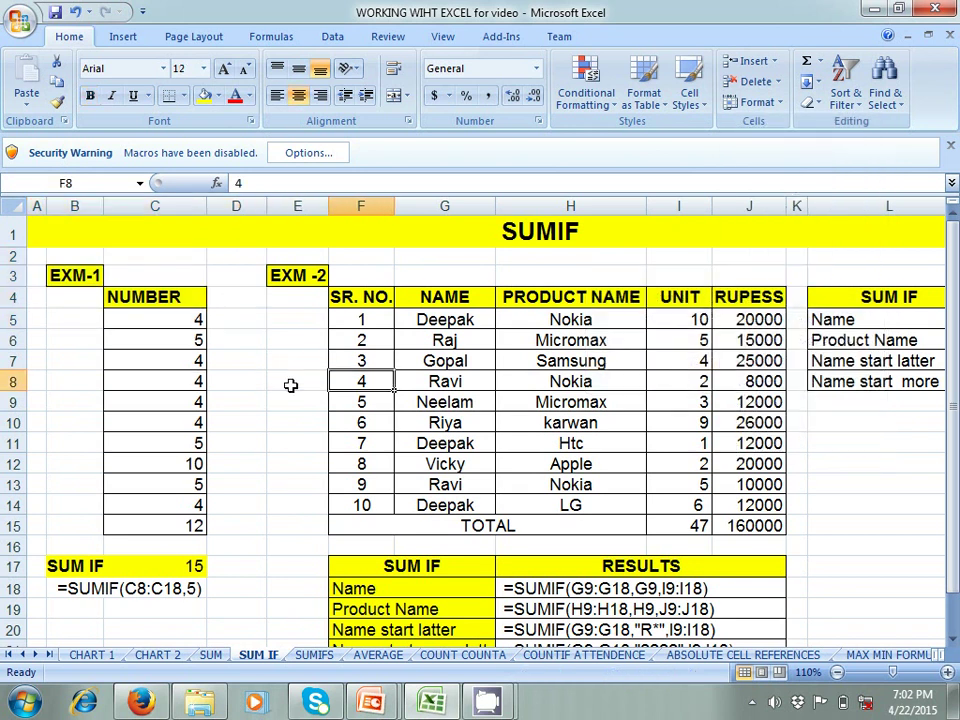
pyautogui.press('Right')
pyautogui.press('Right')
pyautogui.press('Right')
pyautogui.press('Right')
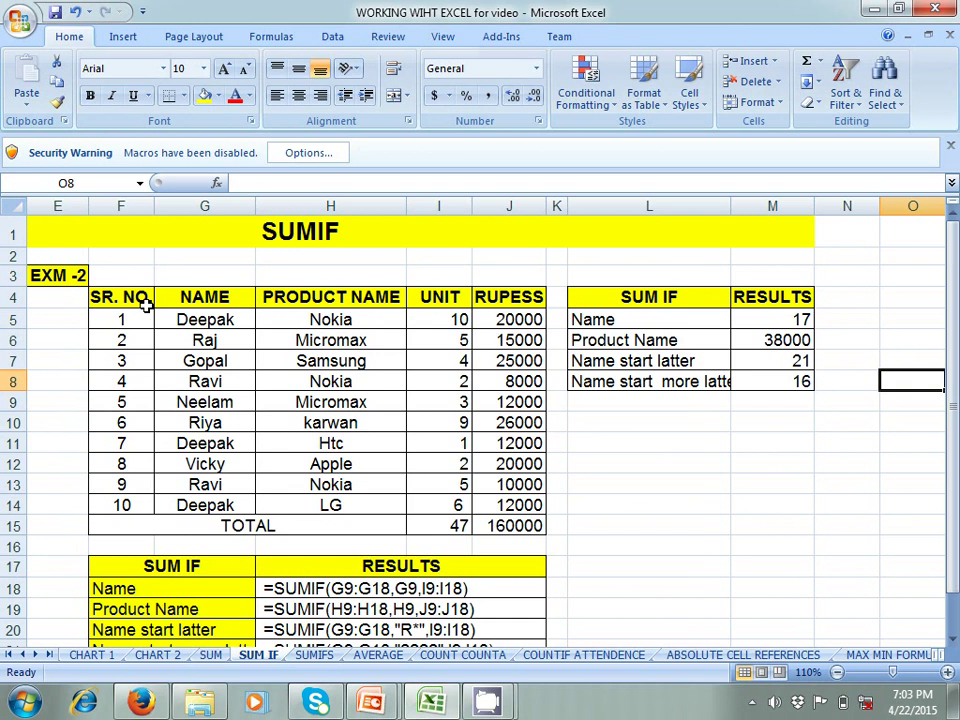
# Step: Examine each column of the EXM-2 table from SR. NO. to RUPESS, plus the UNIT and RUPESS total formulas
pyautogui.moveTo(134, 300); pyautogui.dragTo(124, 506)
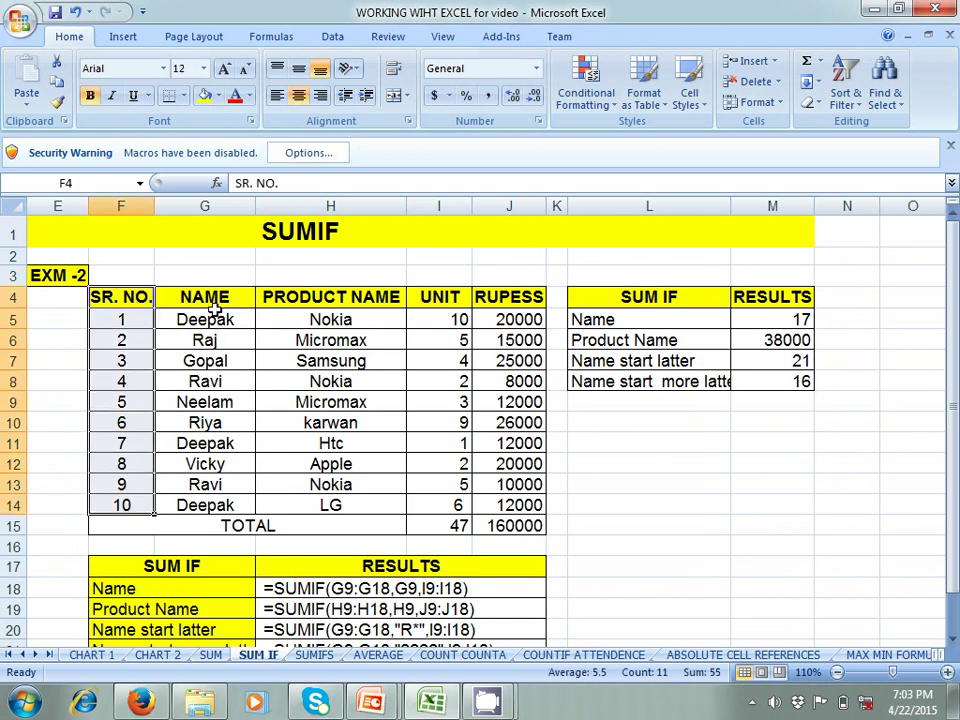
pyautogui.moveTo(210, 300); pyautogui.dragTo(253, 495)
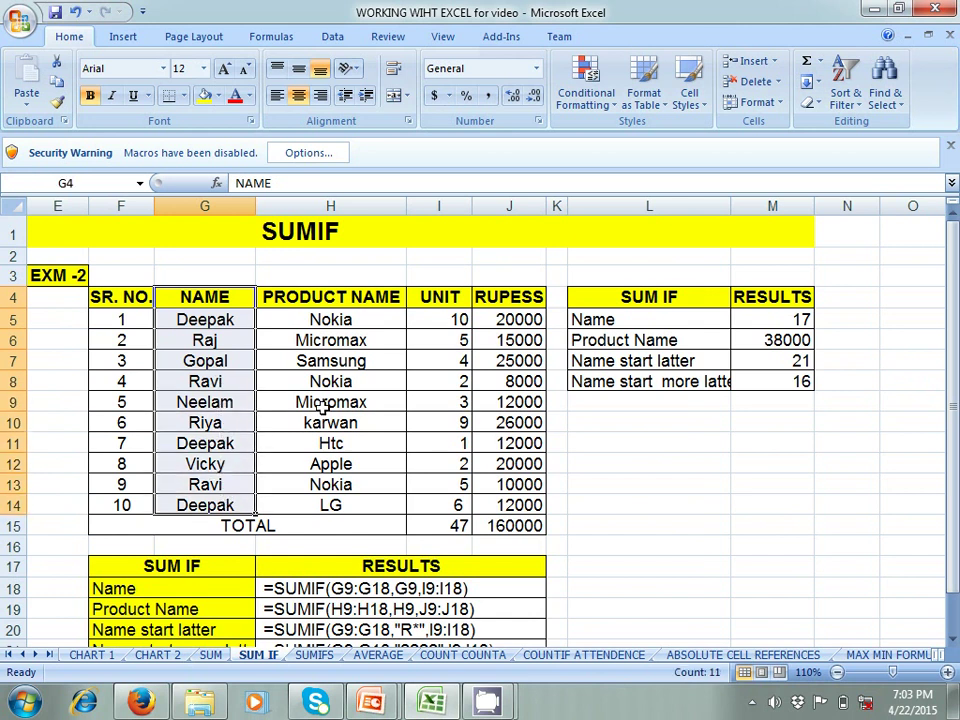
pyautogui.moveTo(336, 296); pyautogui.dragTo(336, 497)
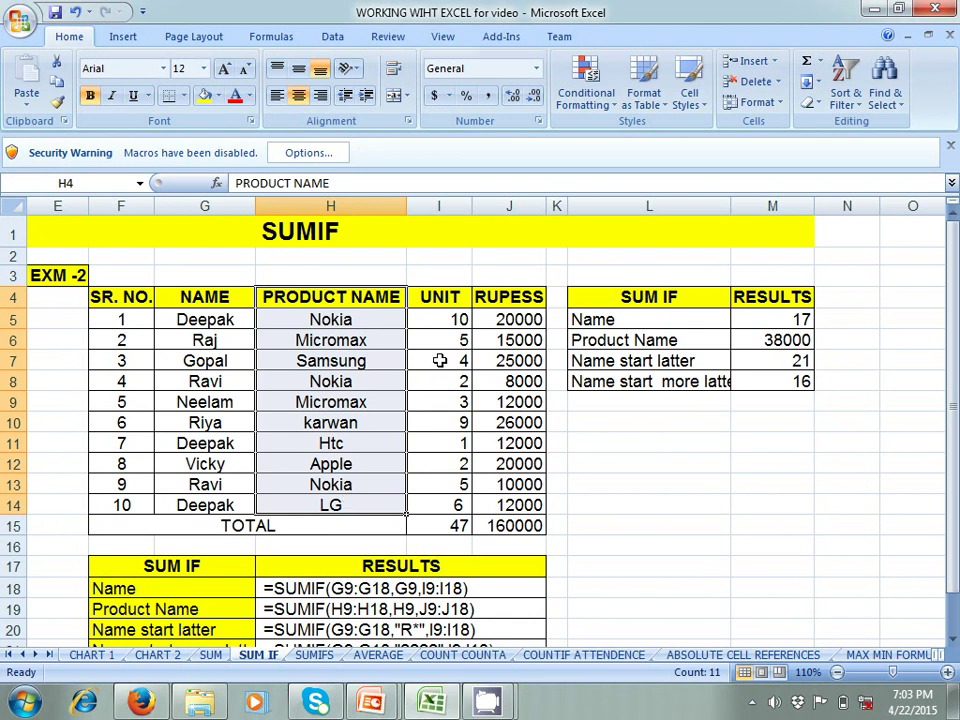
pyautogui.moveTo(440, 297); pyautogui.dragTo(455, 499)
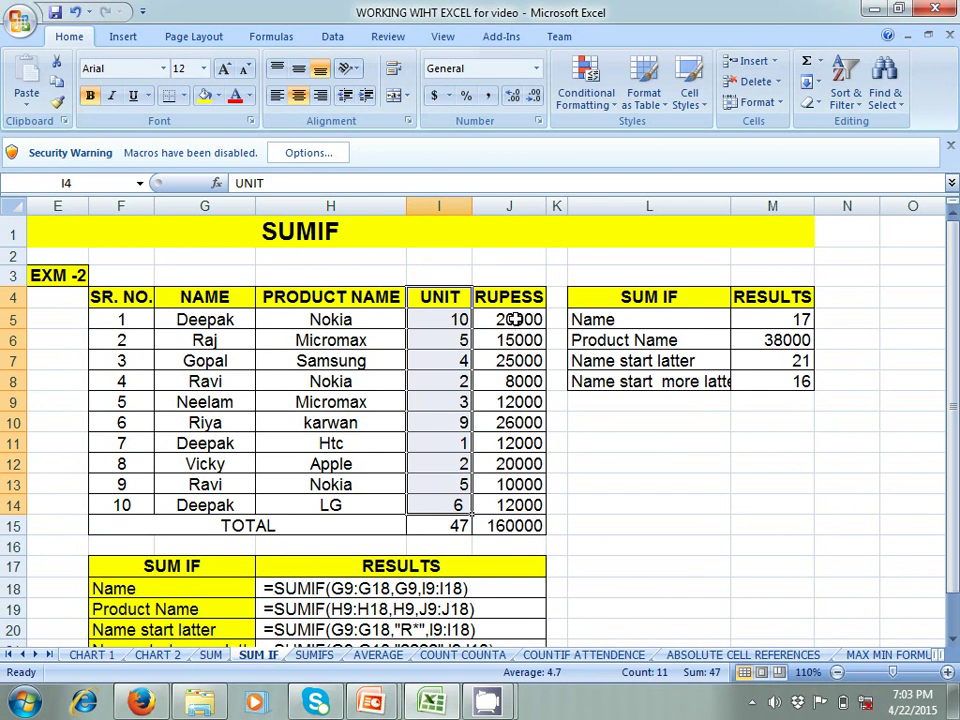
pyautogui.moveTo(513, 319); pyautogui.dragTo(521, 503)
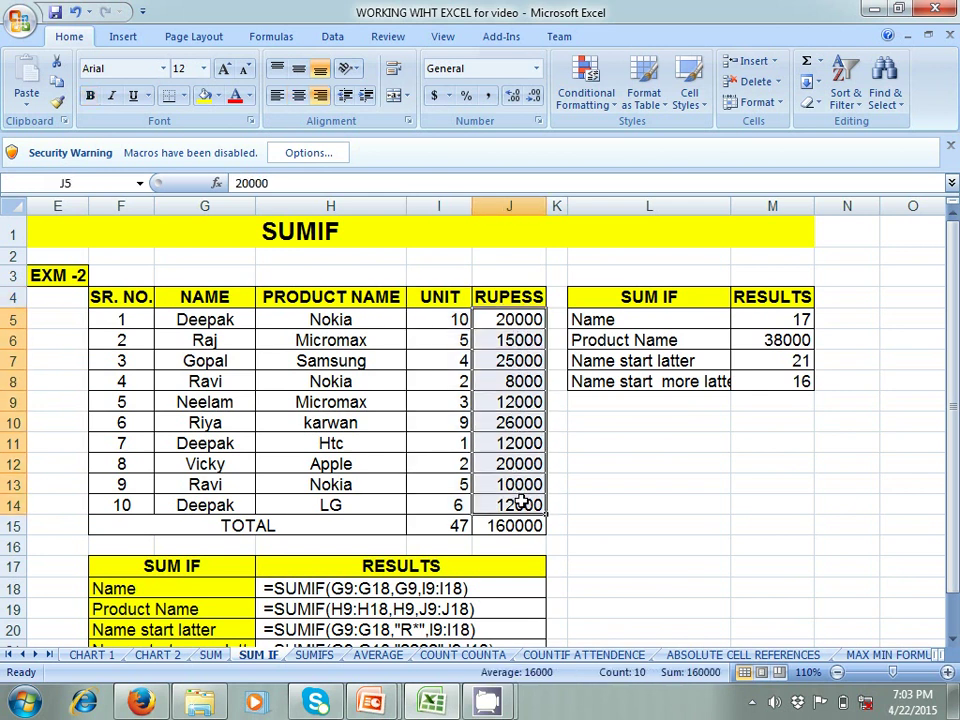
pyautogui.click(461, 524)
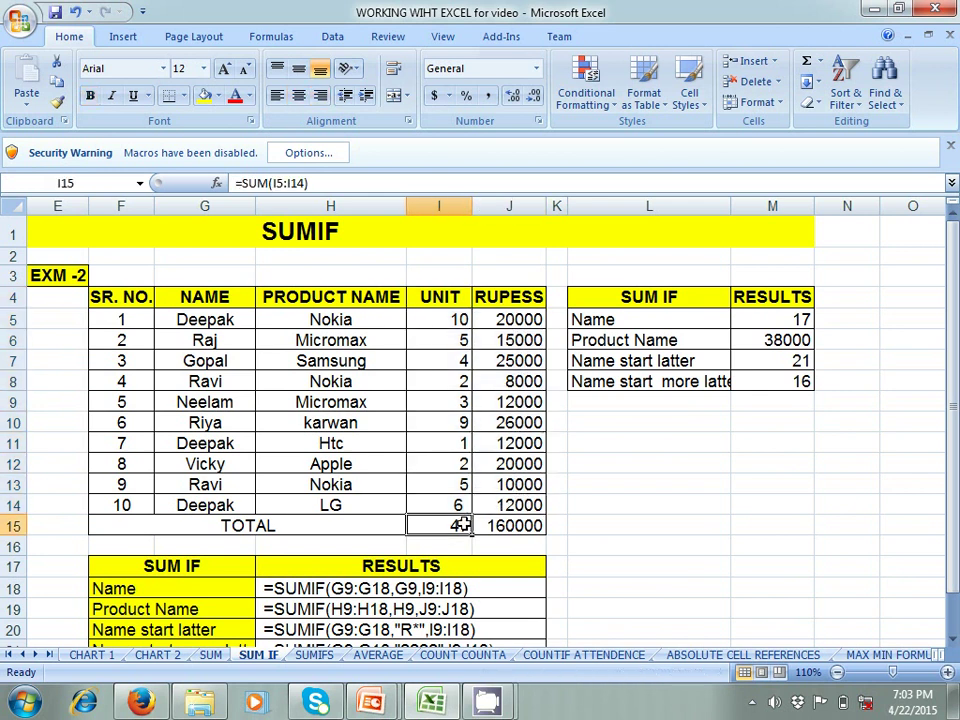
pyautogui.click(500, 527)
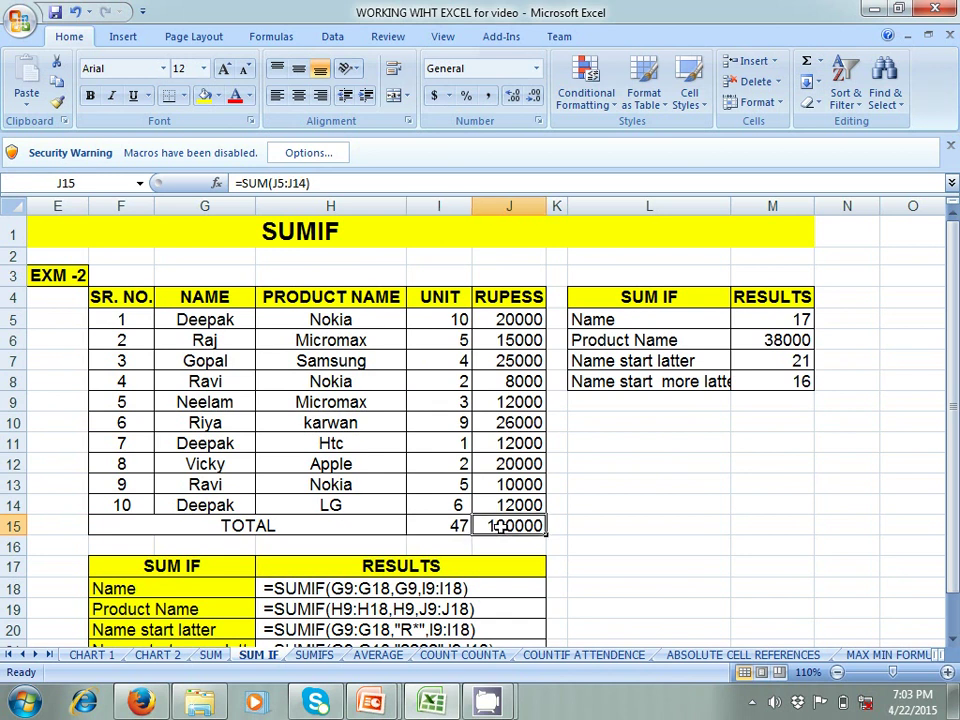
pyautogui.click(597, 517)
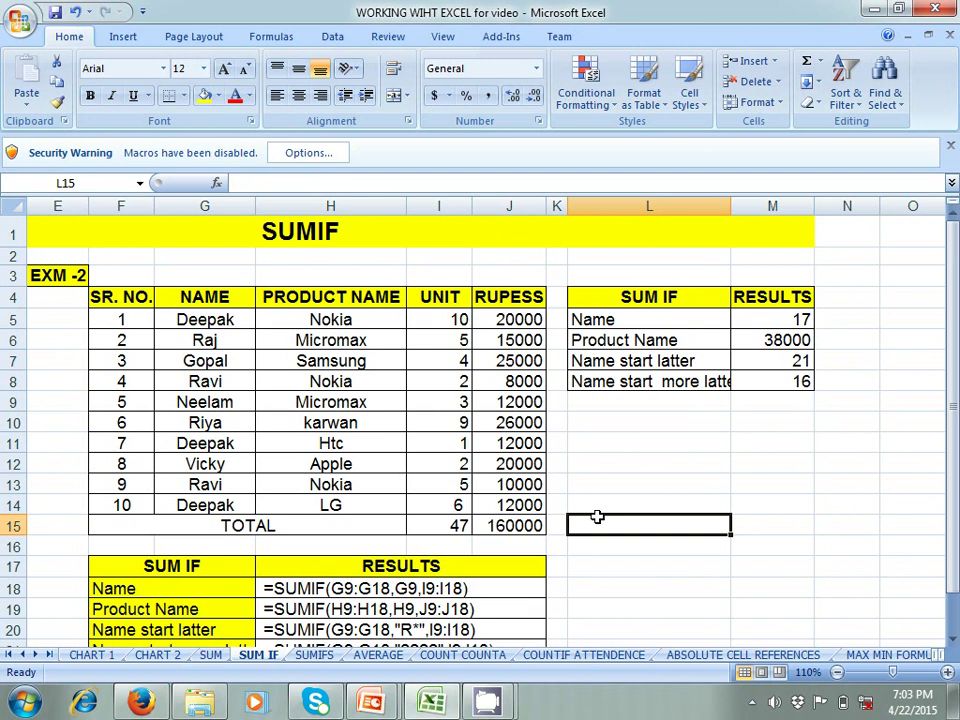
# Step: Trace the entries in rows 5, 11 and 14 that share the name in G5, checking product, unit and rupees
pyautogui.click(244, 320)
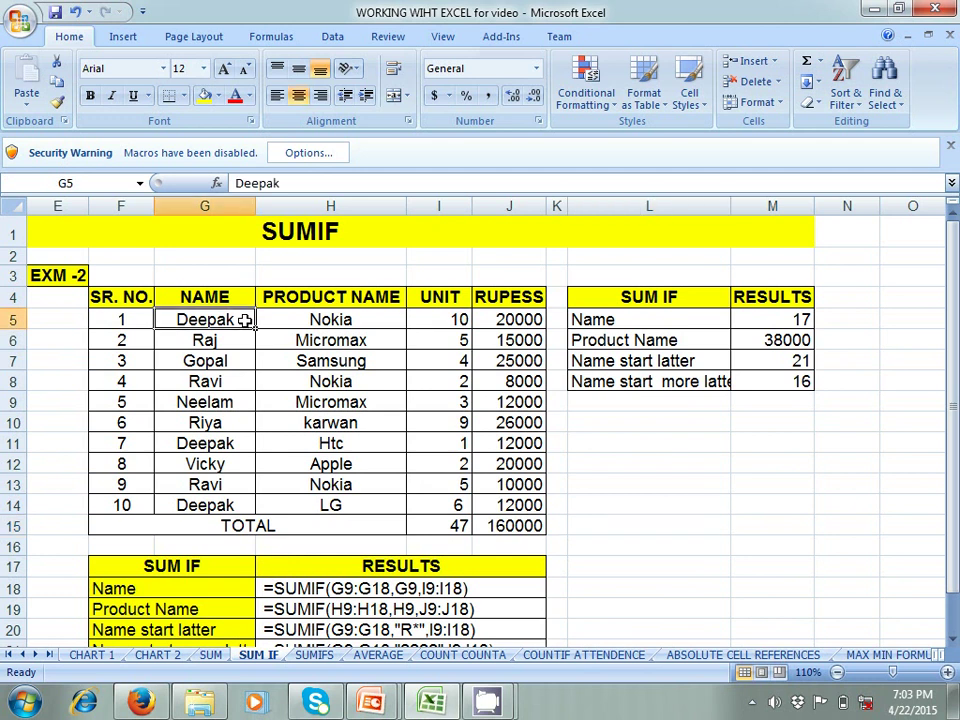
pyautogui.press('Right')
pyautogui.press('Right')
pyautogui.press('Right')
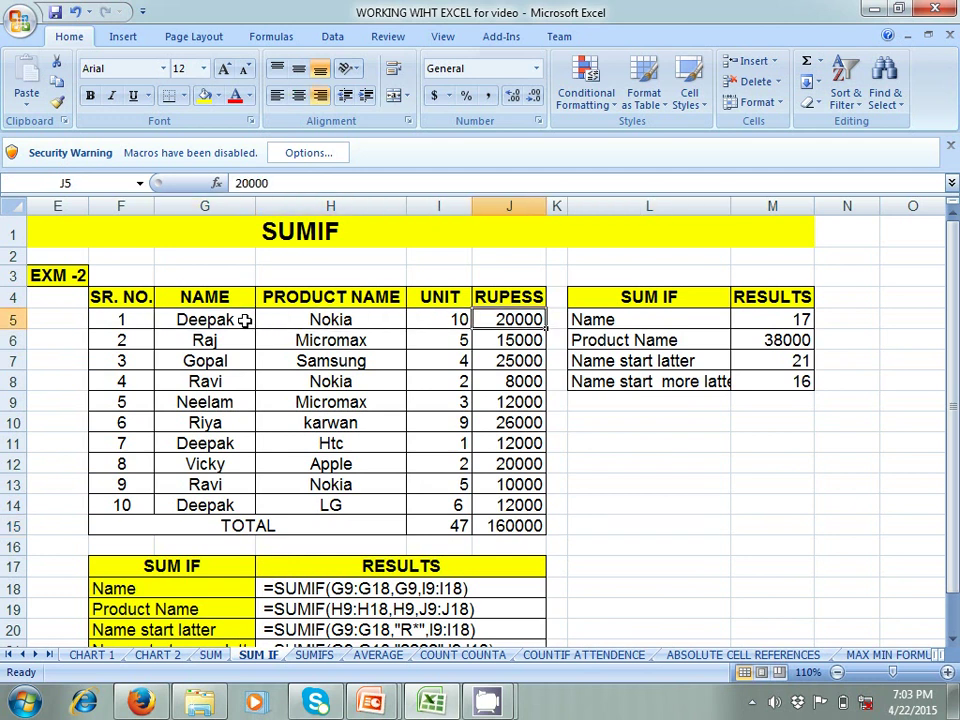
pyautogui.press('Left')
pyautogui.press('Left')
pyautogui.press('Left')
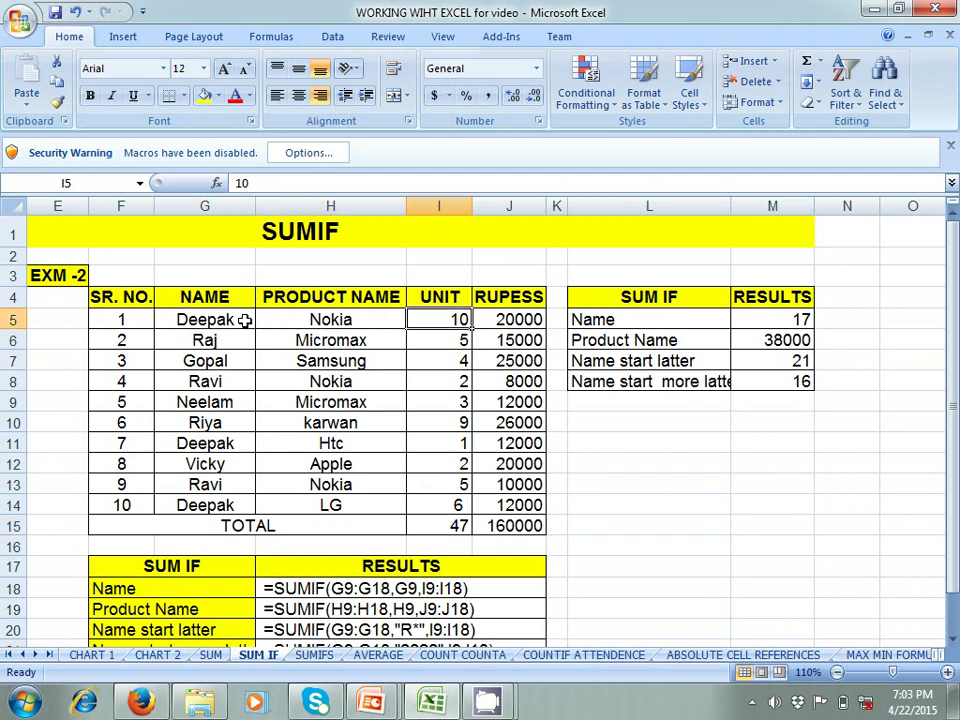
pyautogui.press('Down')
pyautogui.press('Down')
pyautogui.press('Down')
pyautogui.press('Down')
pyautogui.press('Down')
pyautogui.press('Down')
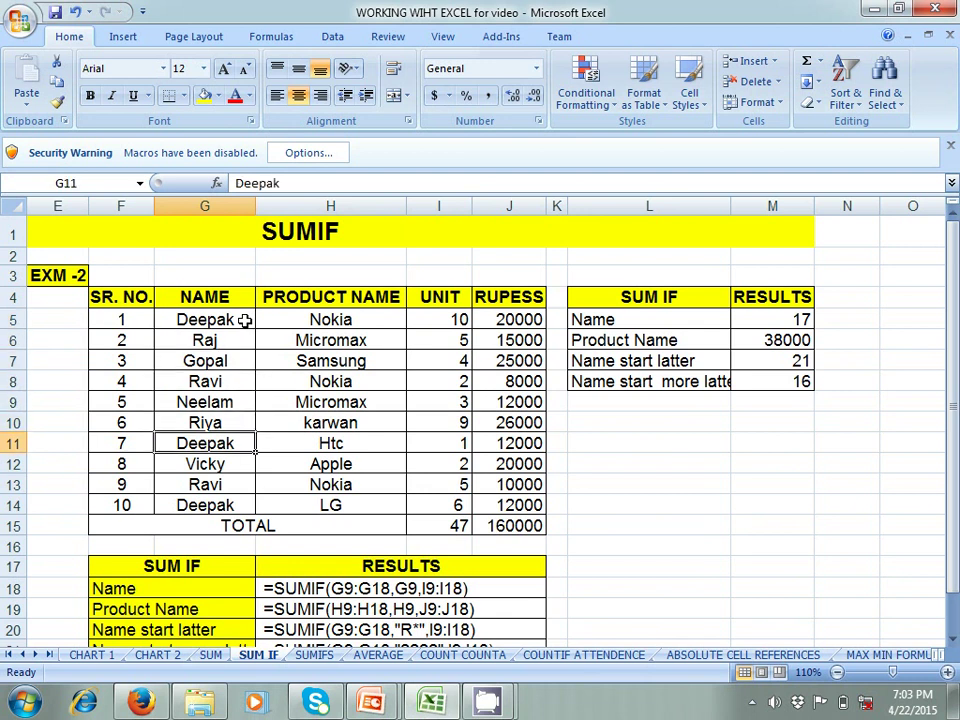
pyautogui.press('Right')
pyautogui.press('Right')
pyautogui.press('Right')
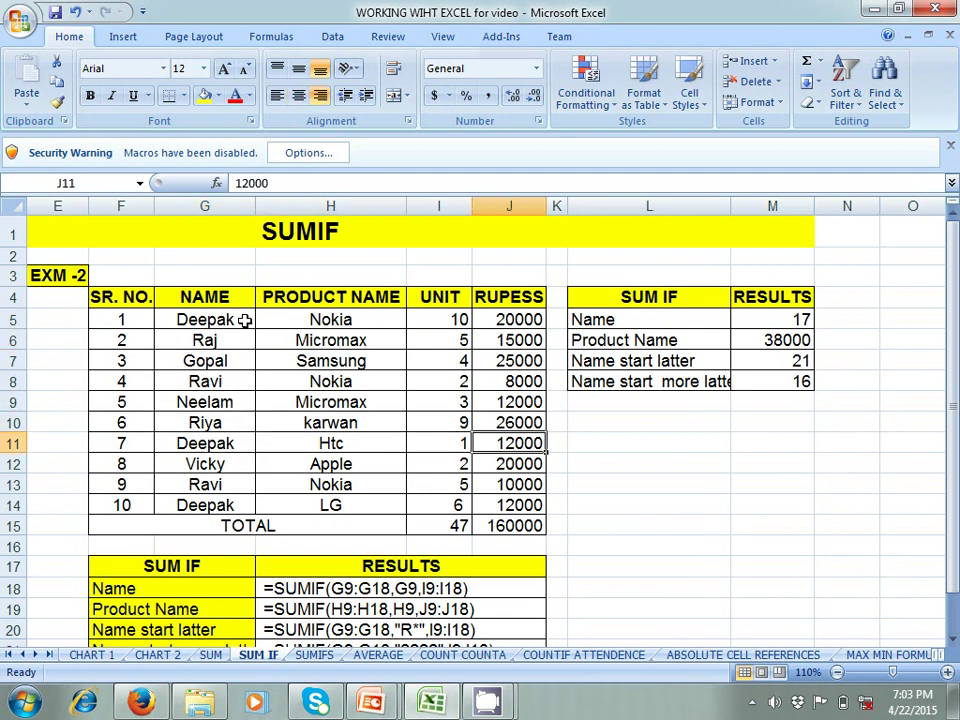
pyautogui.press('Left')
pyautogui.press('Left')
pyautogui.press('Left')
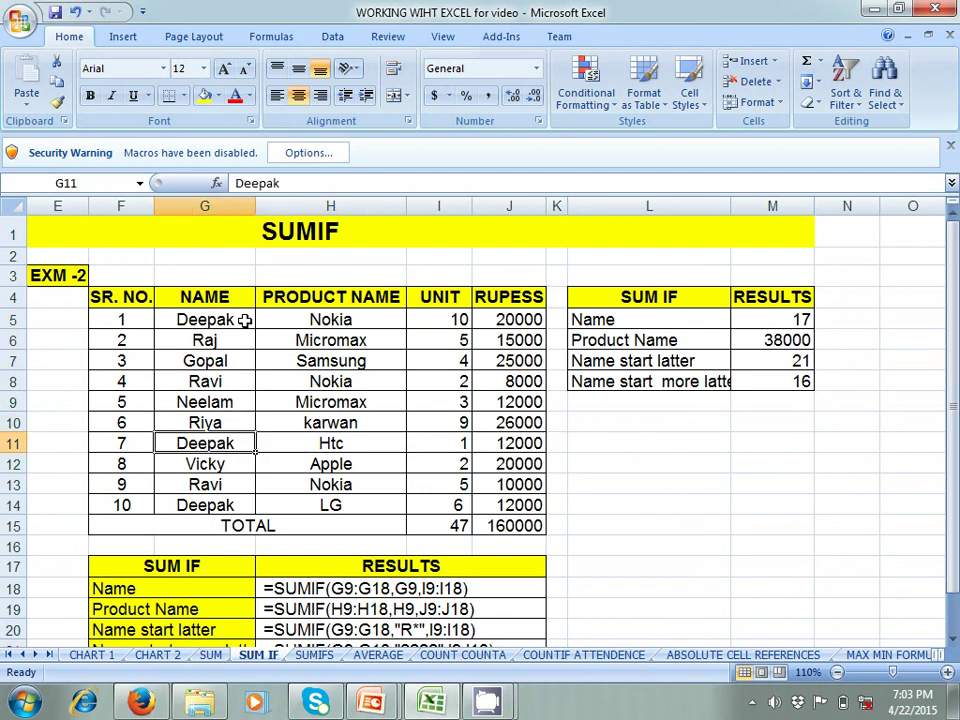
pyautogui.press('Down')
pyautogui.press('Down')
pyautogui.press('Down')
pyautogui.press('Right')
pyautogui.press('Right')
pyautogui.press('Right')
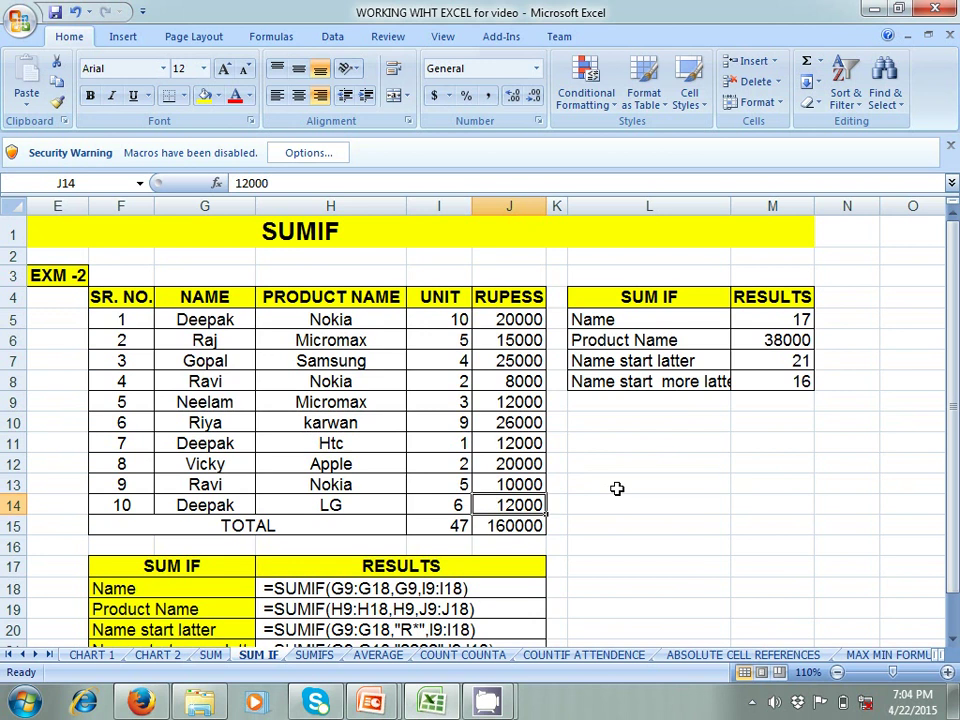
# Step: Widen column L to fit its longest label and begin a SUMIF formula in L10 with the criteria range G5:G14
pyautogui.click(622, 427)
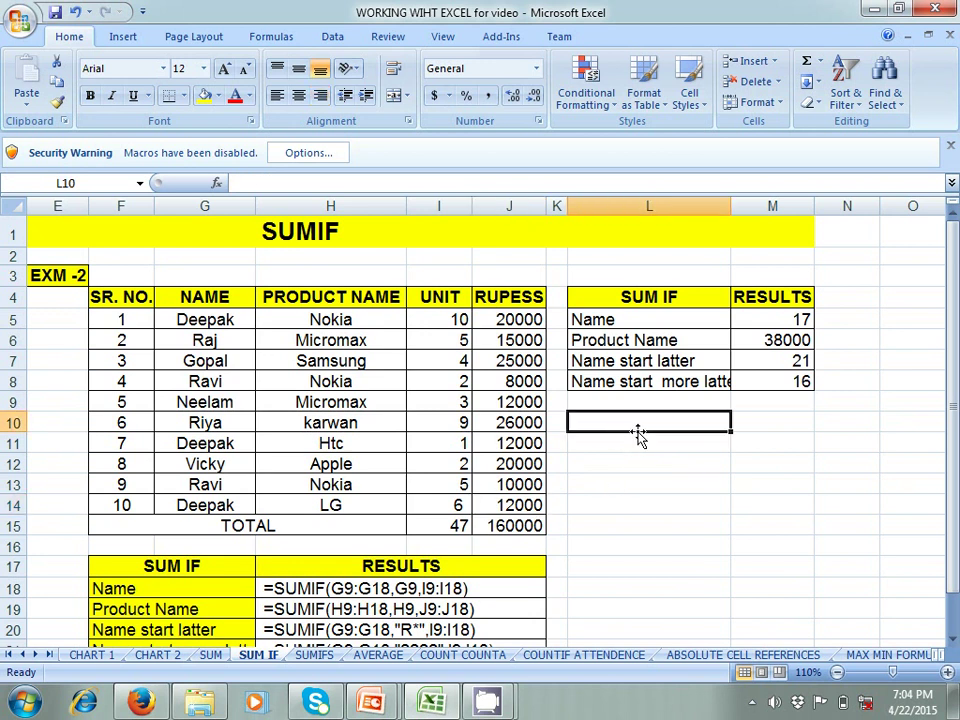
pyautogui.moveTo(731, 207); pyautogui.dragTo(752, 208)
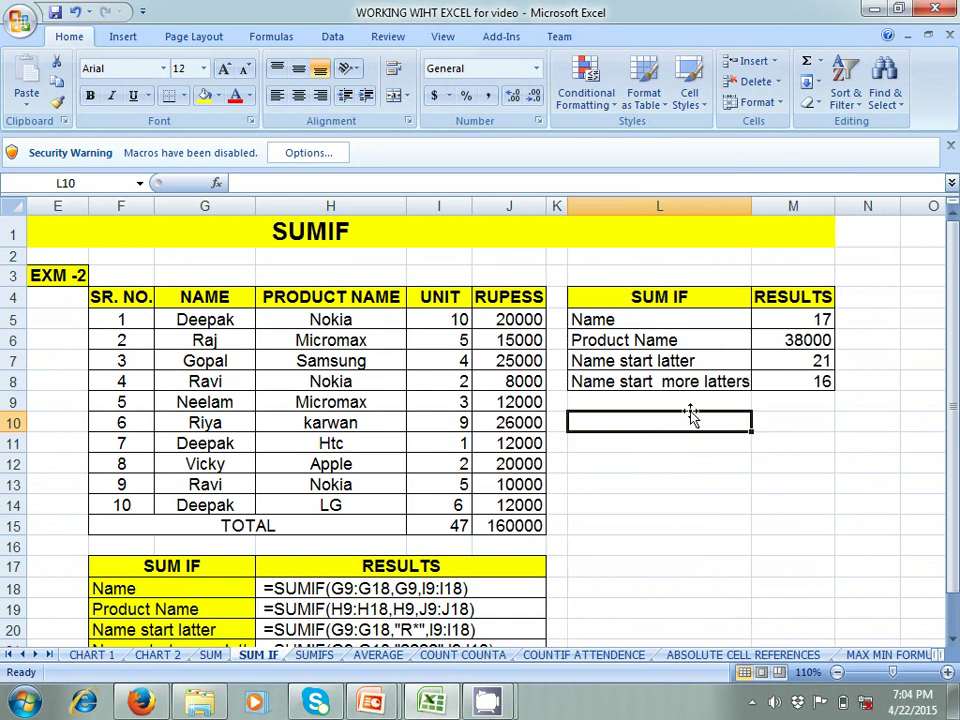
pyautogui.write('=')
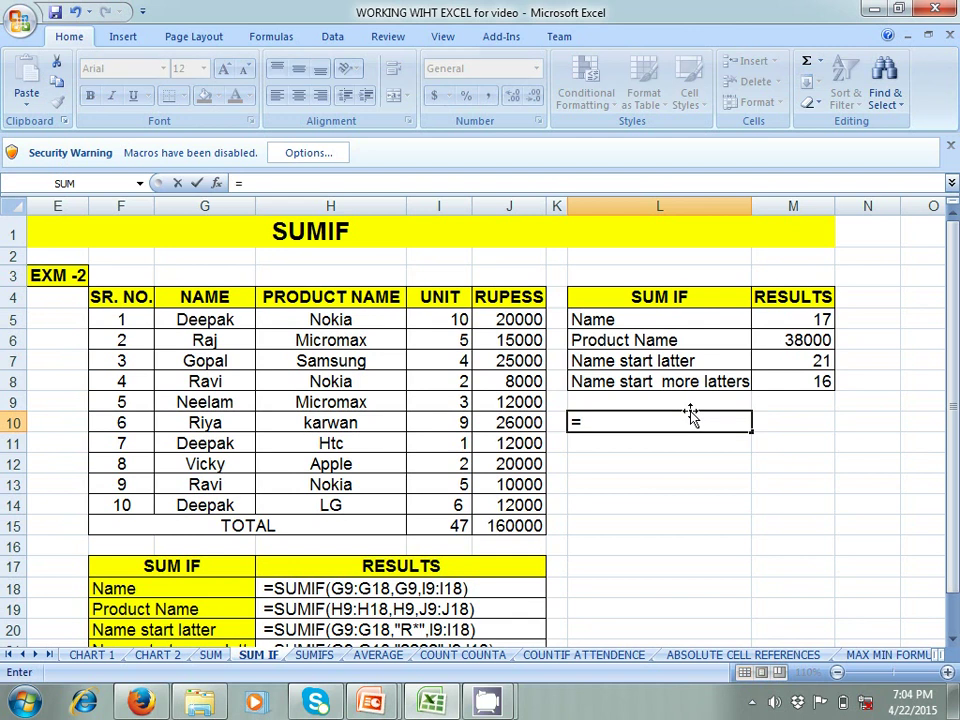
pyautogui.write('sumif')
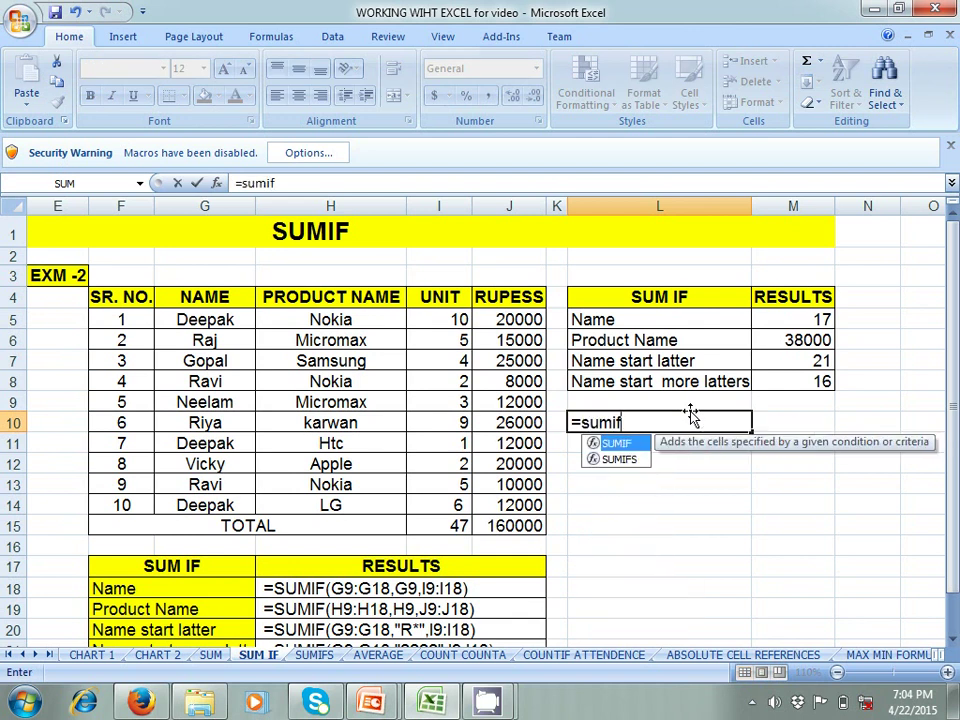
pyautogui.write('(')
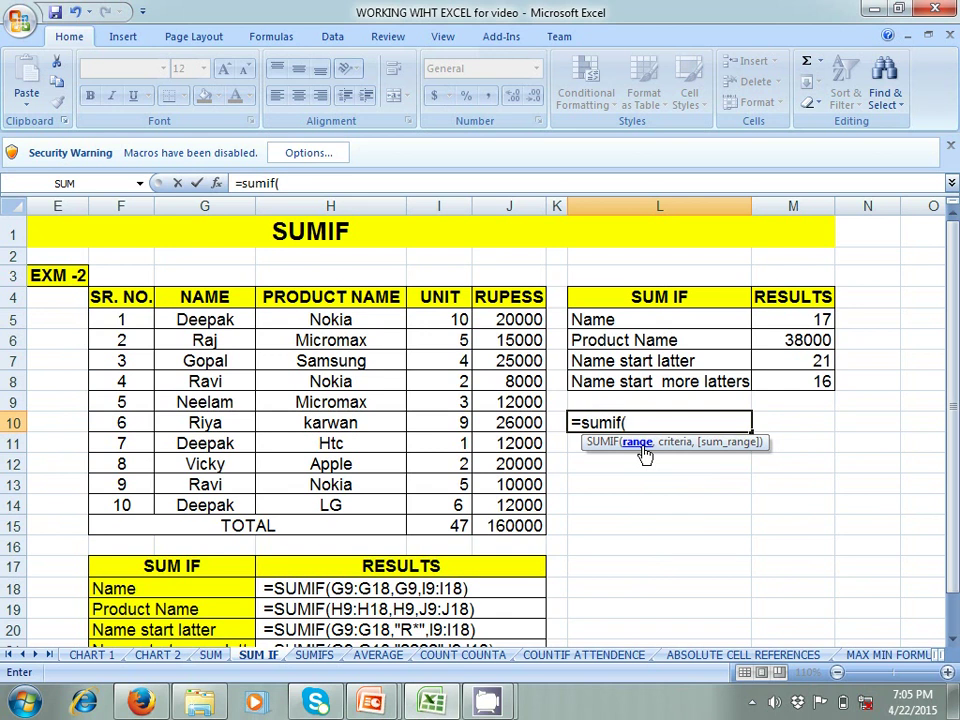
pyautogui.moveTo(250, 317); pyautogui.dragTo(245, 503)
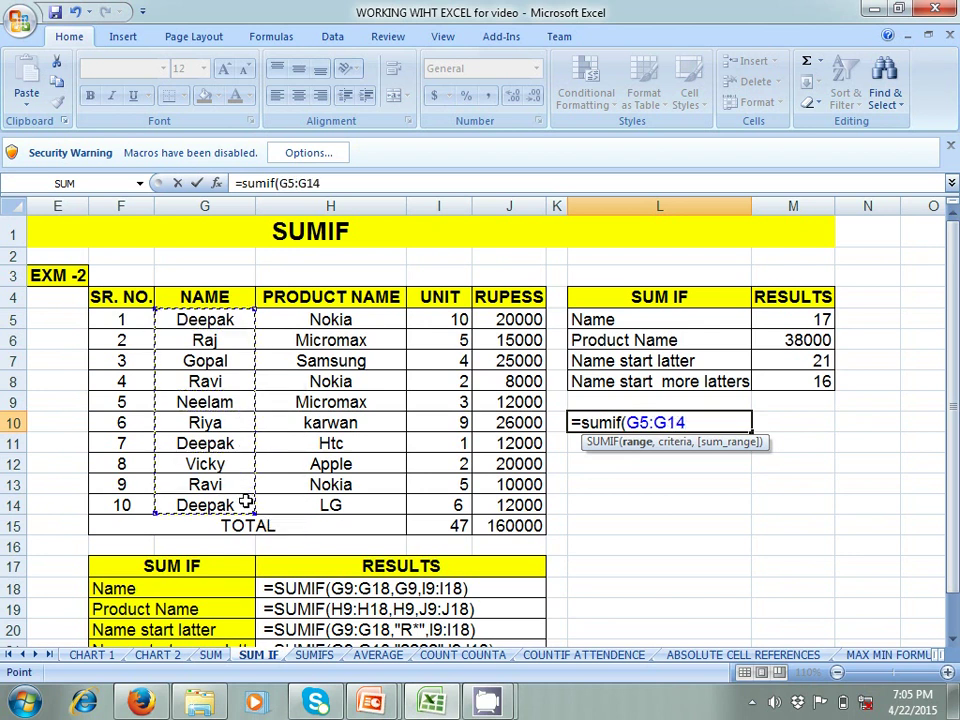
pyautogui.write(',')
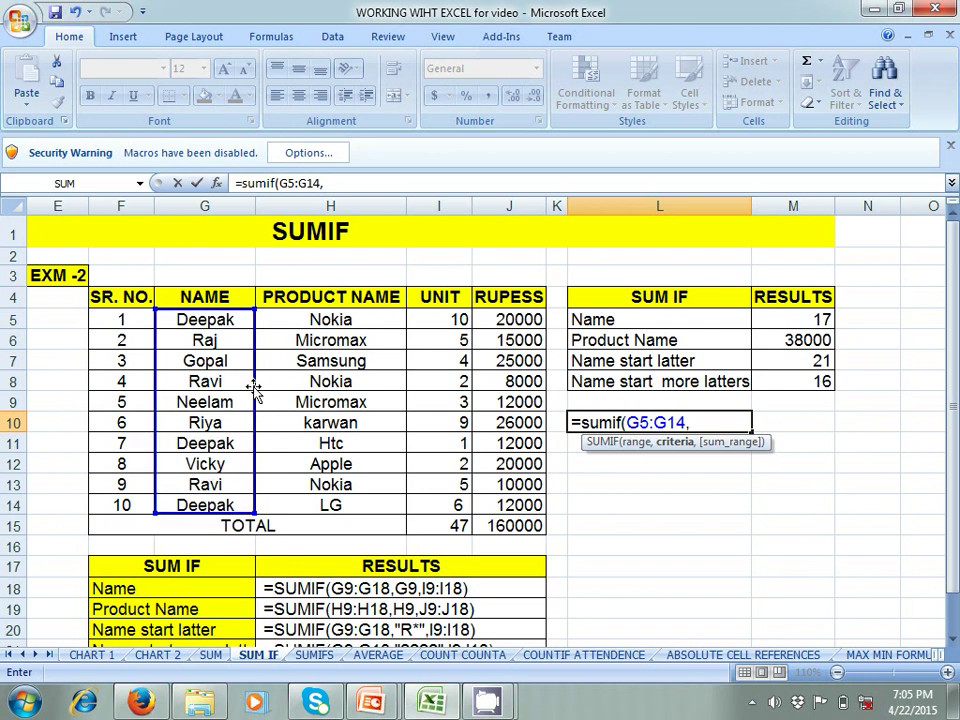
# Step: Complete the SUMIF formula in L10 with G5 as the criterion and J5:J14 as the sum range
pyautogui.click(236, 319)
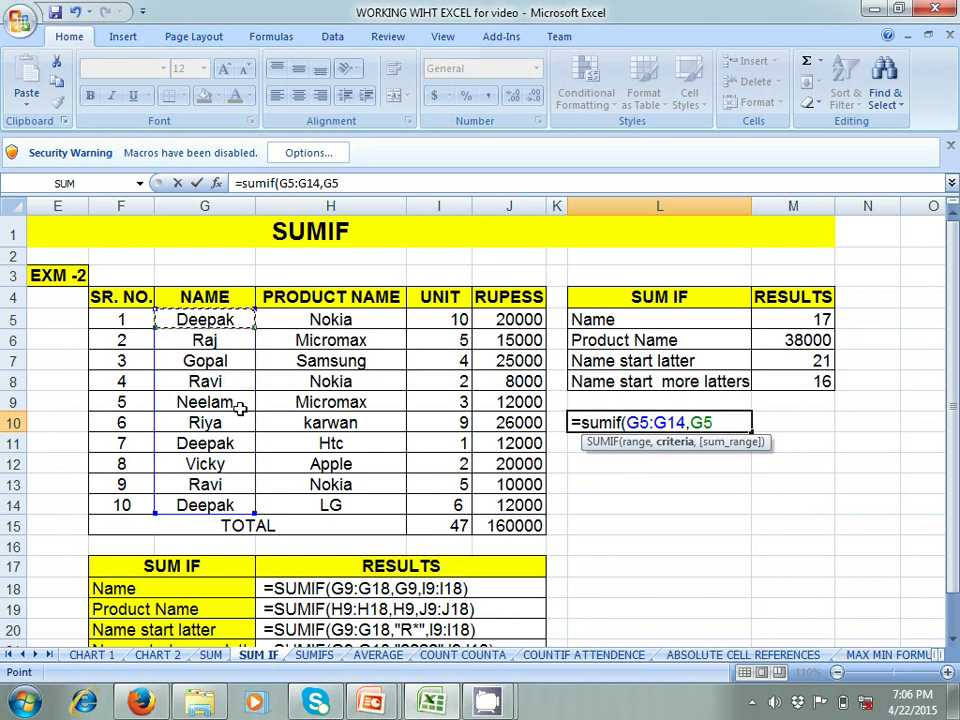
pyautogui.write(',')
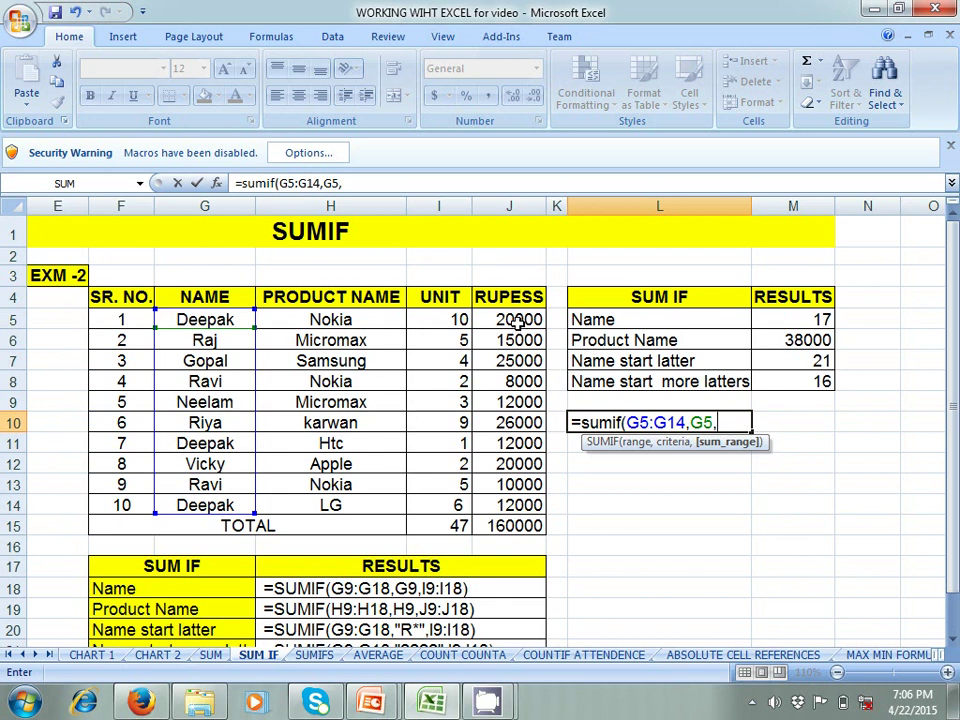
pyautogui.moveTo(516, 325); pyautogui.dragTo(523, 505)
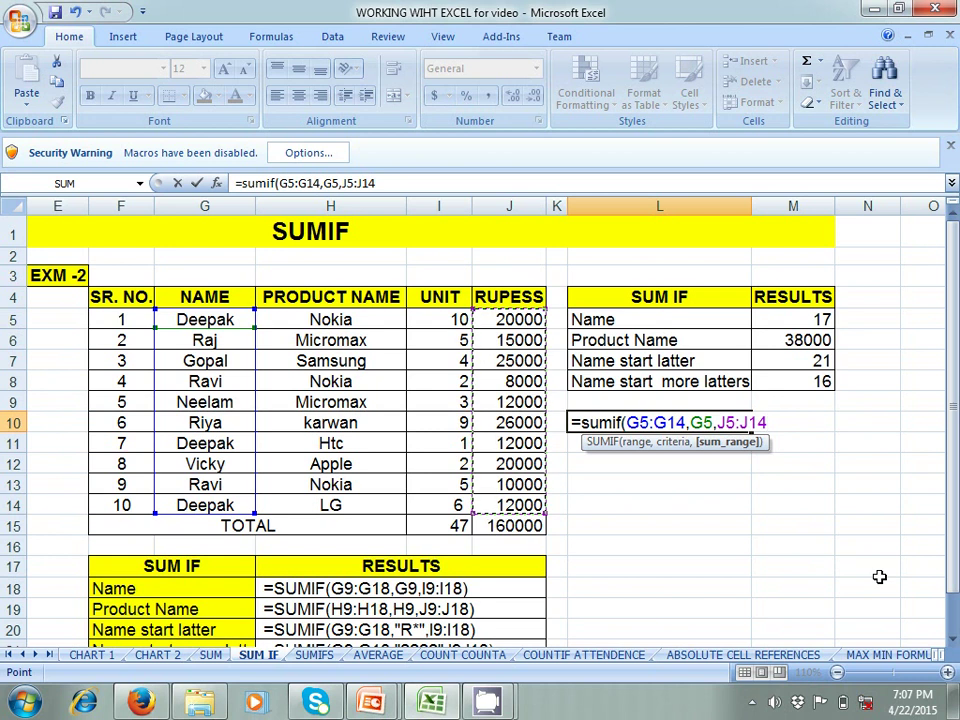
pyautogui.write(')')
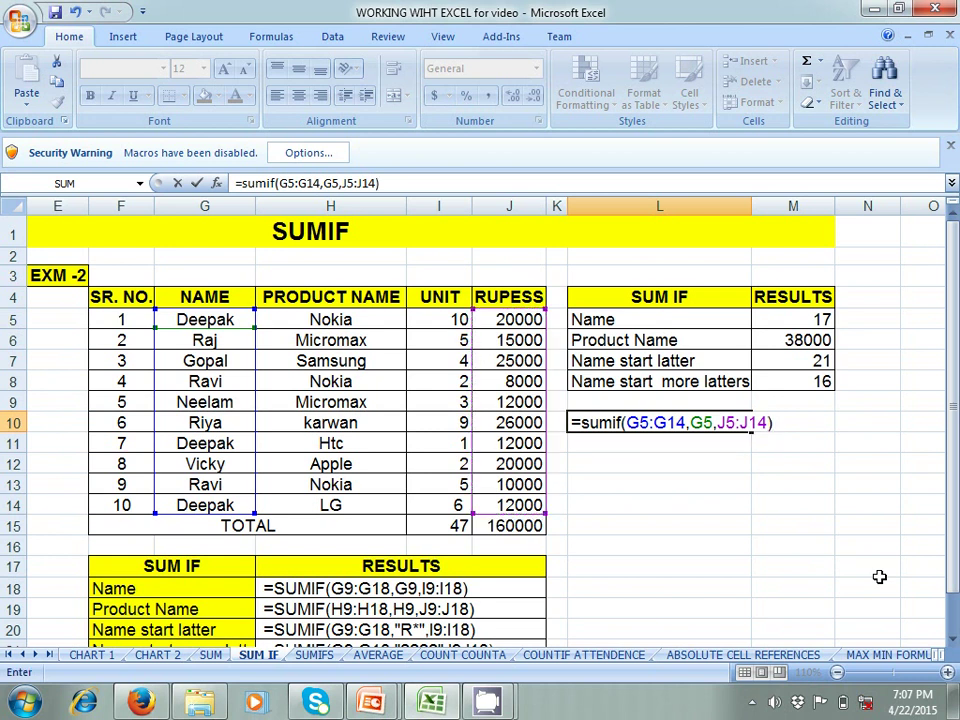
pyautogui.press('Return')
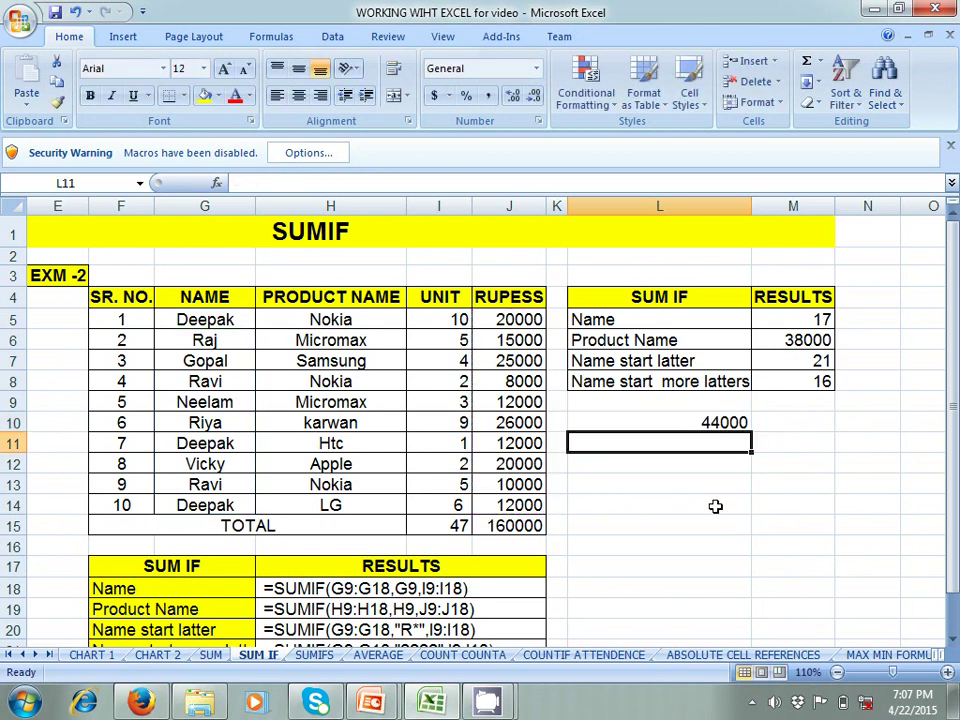
pyautogui.click(719, 424)
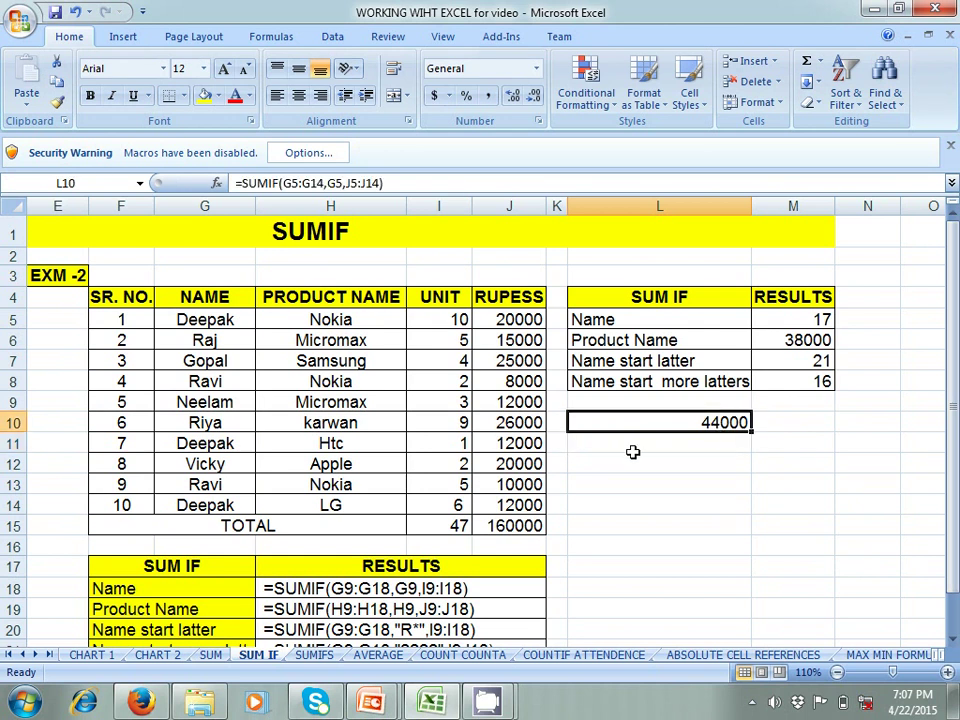
# Step: Go through the RUPESS entries from J5 to J14 one by one to check the sum for the chosen name
pyautogui.click(533, 320)
pyautogui.press('Down')
pyautogui.press('Down')
pyautogui.press('Down')
pyautogui.press('Down')
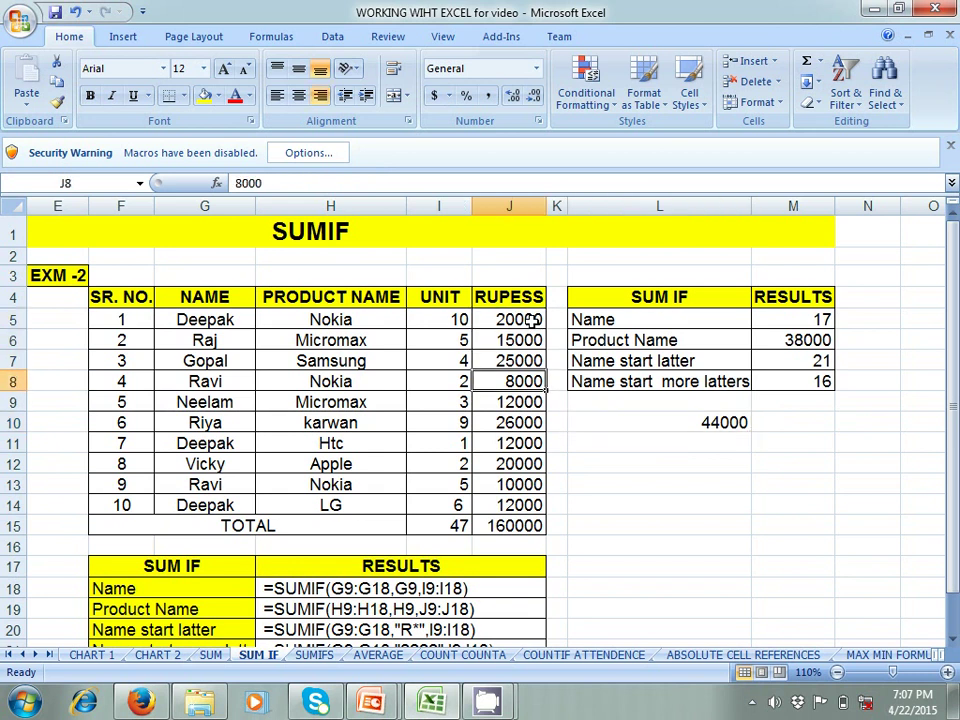
pyautogui.press('Down')
pyautogui.press('Down')
pyautogui.press('Down')
pyautogui.press('Down')
pyautogui.press('Down')
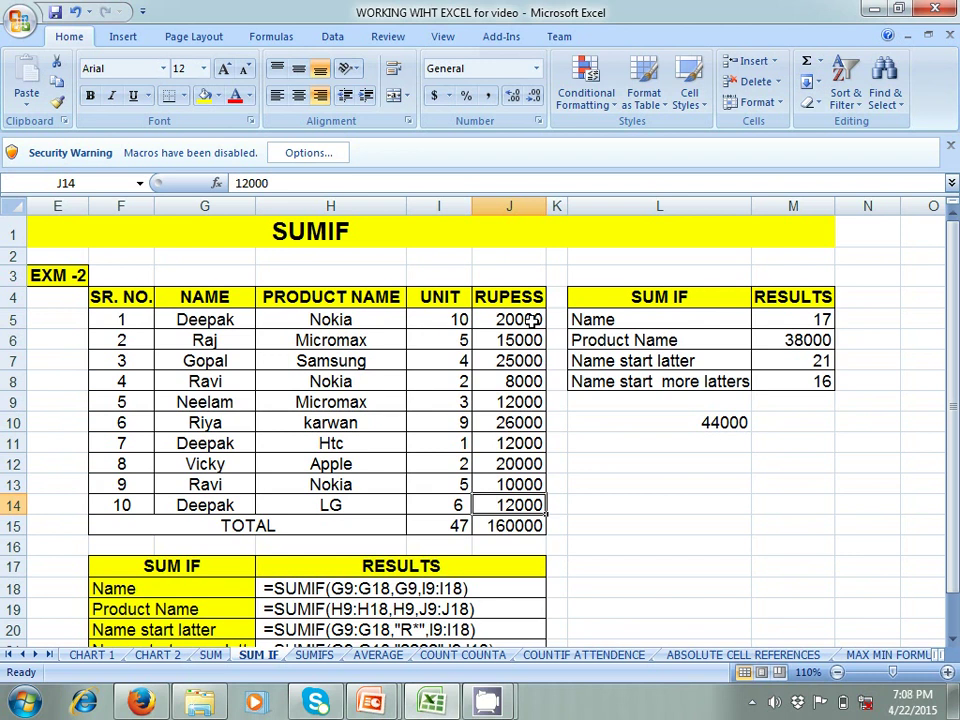
# Step: Enter a SUMIF formula in L11 with criteria range G5:G14, criterion G5 and sum range I5:I14
pyautogui.click(633, 441)
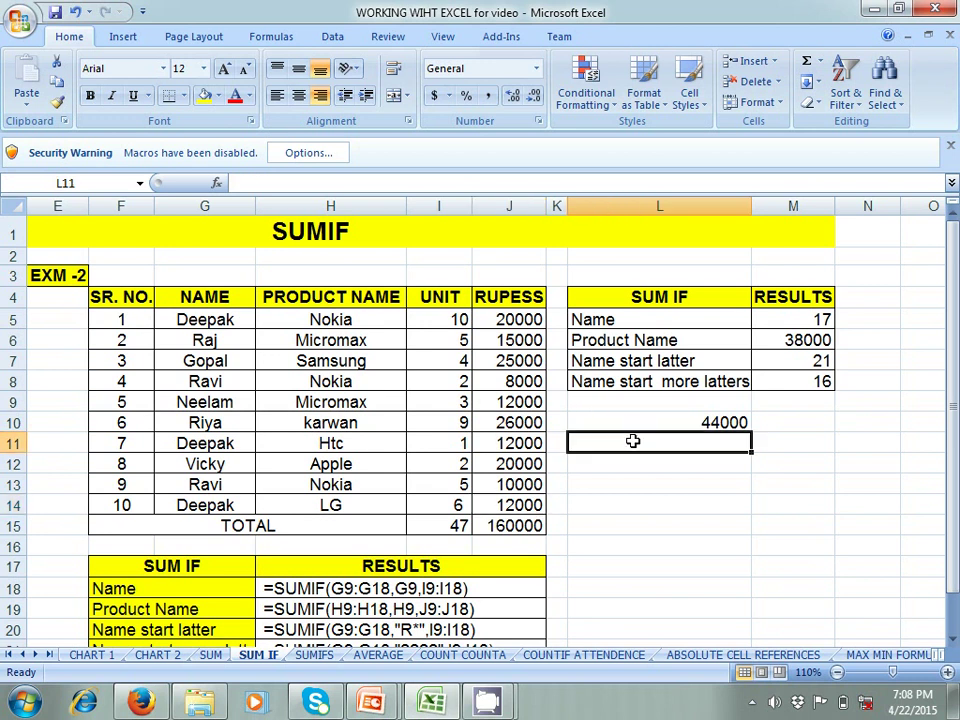
pyautogui.write('=')
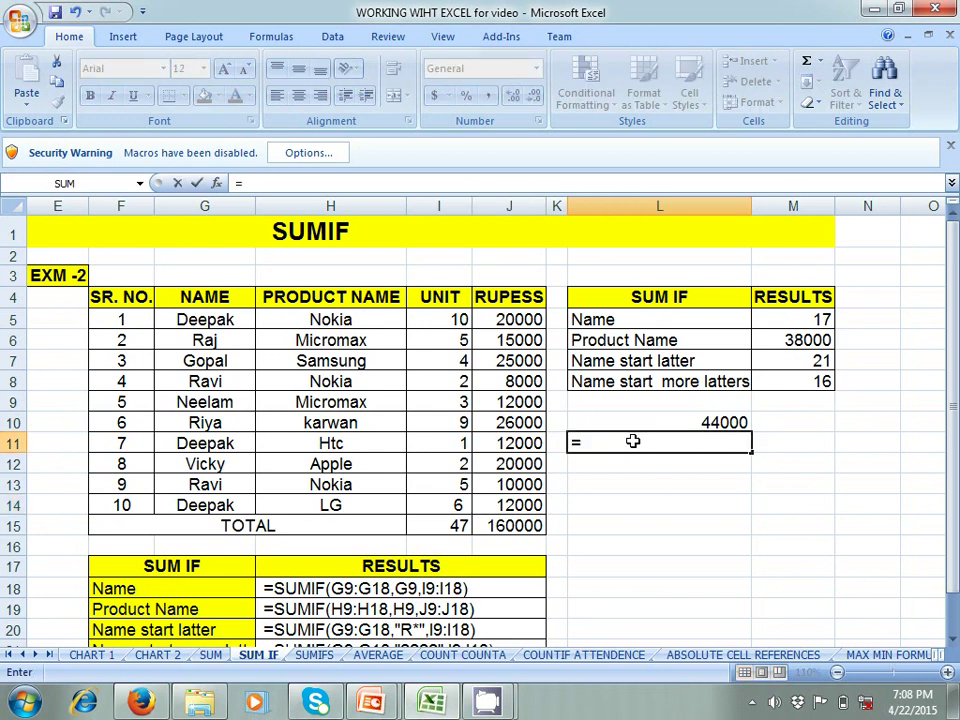
pyautogui.write('sumif(')
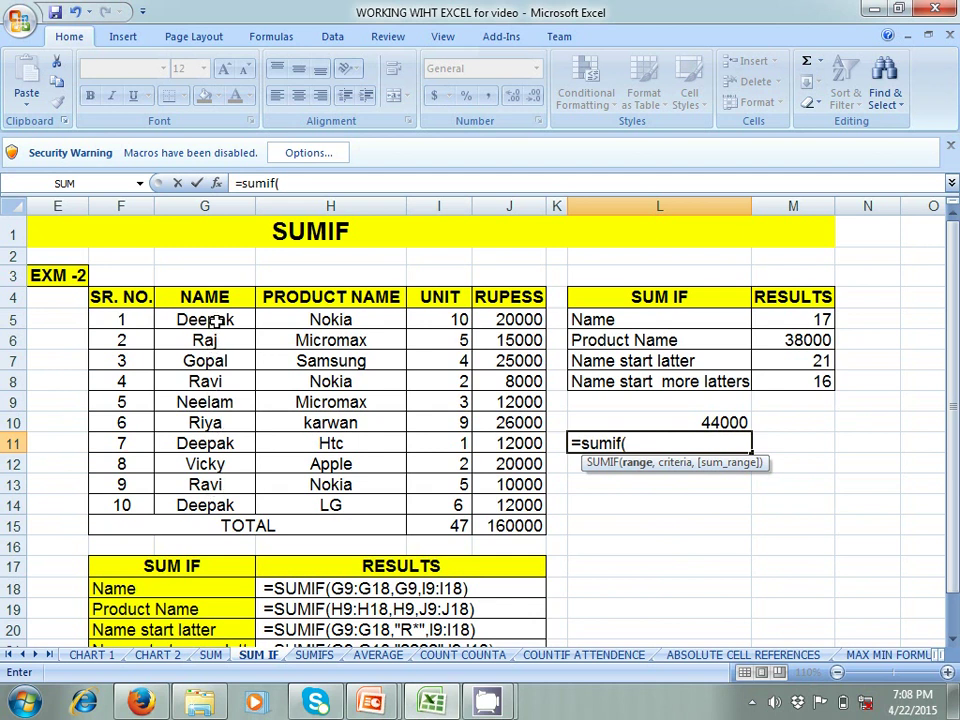
pyautogui.moveTo(212, 320); pyautogui.dragTo(229, 505)
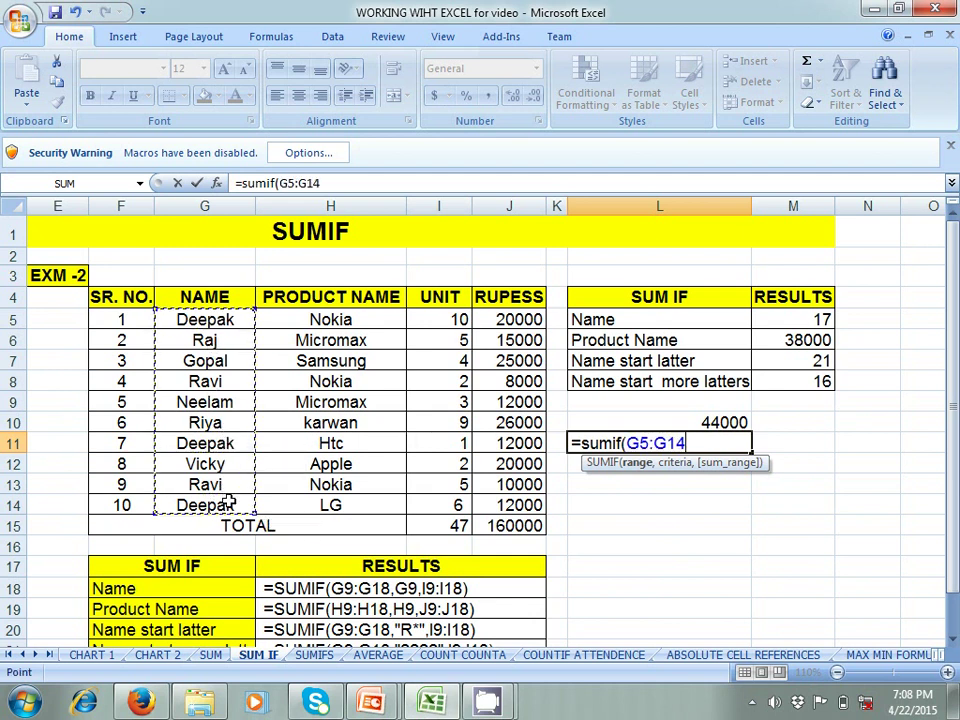
pyautogui.write(',')
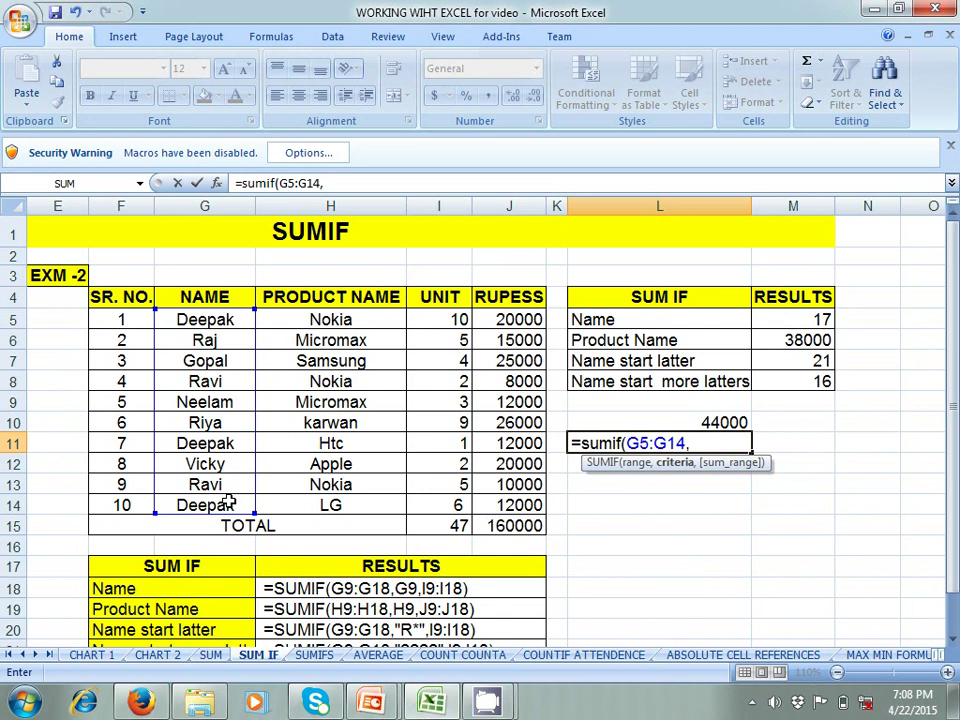
pyautogui.click(216, 320)
pyautogui.write(',')
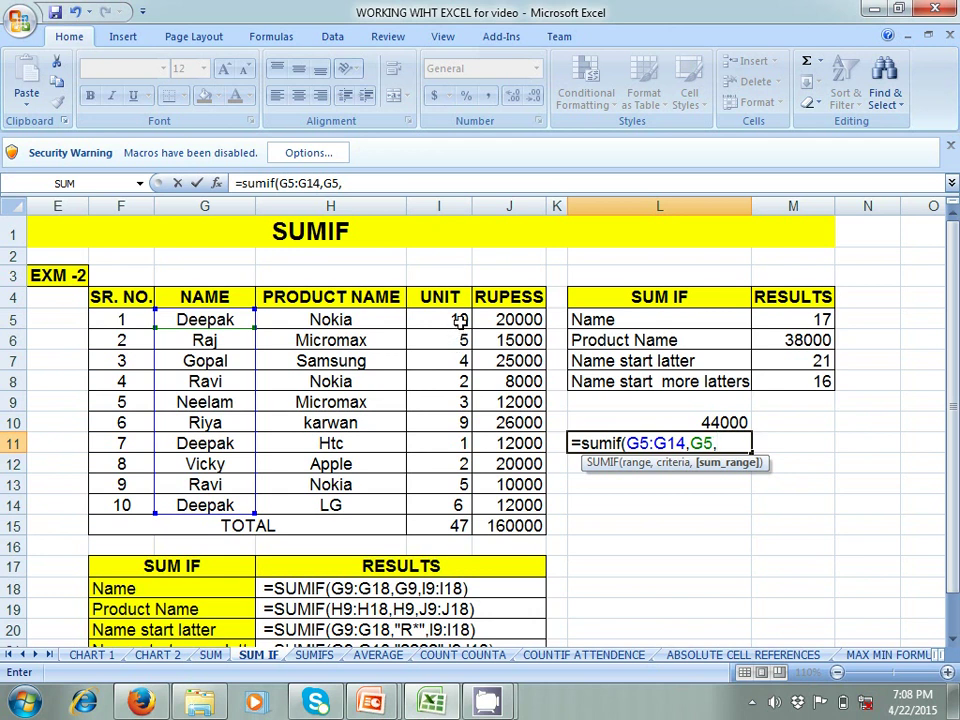
pyautogui.moveTo(457, 318); pyautogui.dragTo(463, 504)
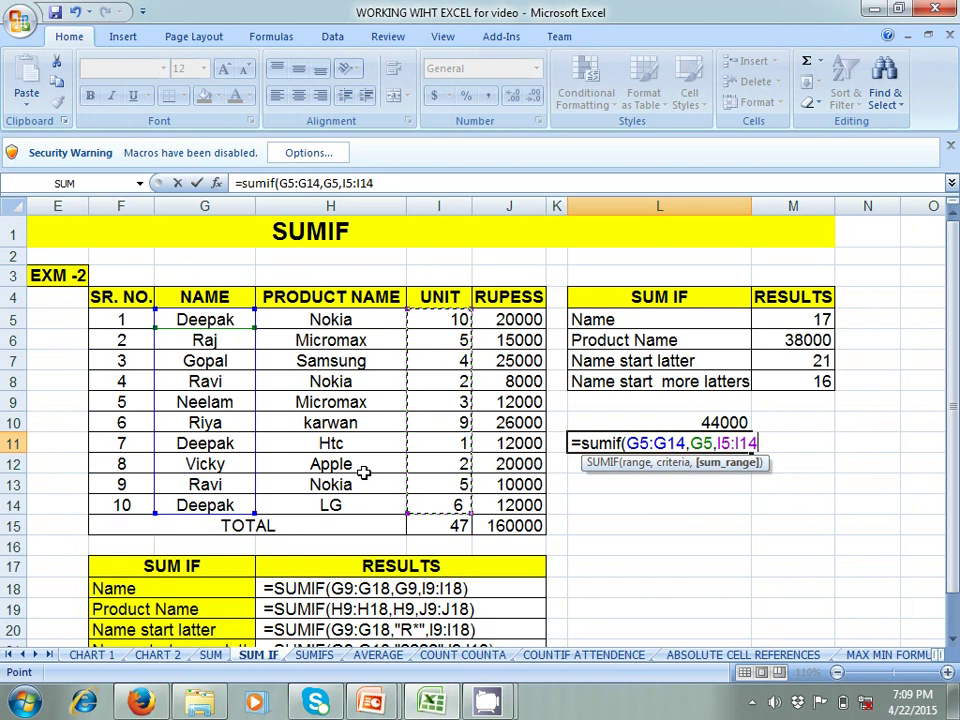
pyautogui.write(')')
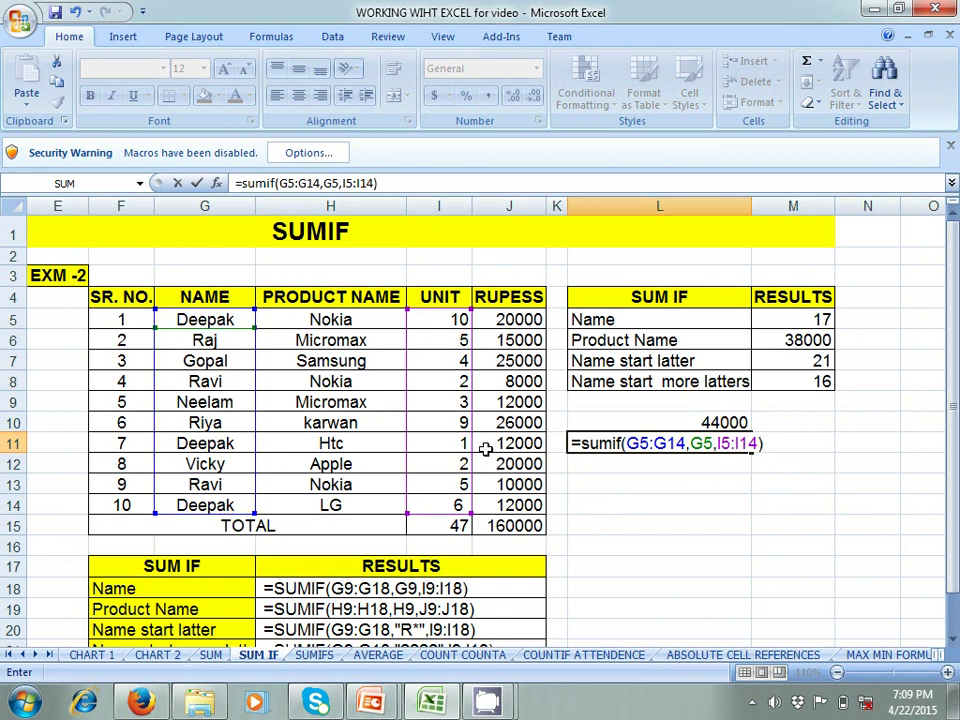
pyautogui.press('Return')
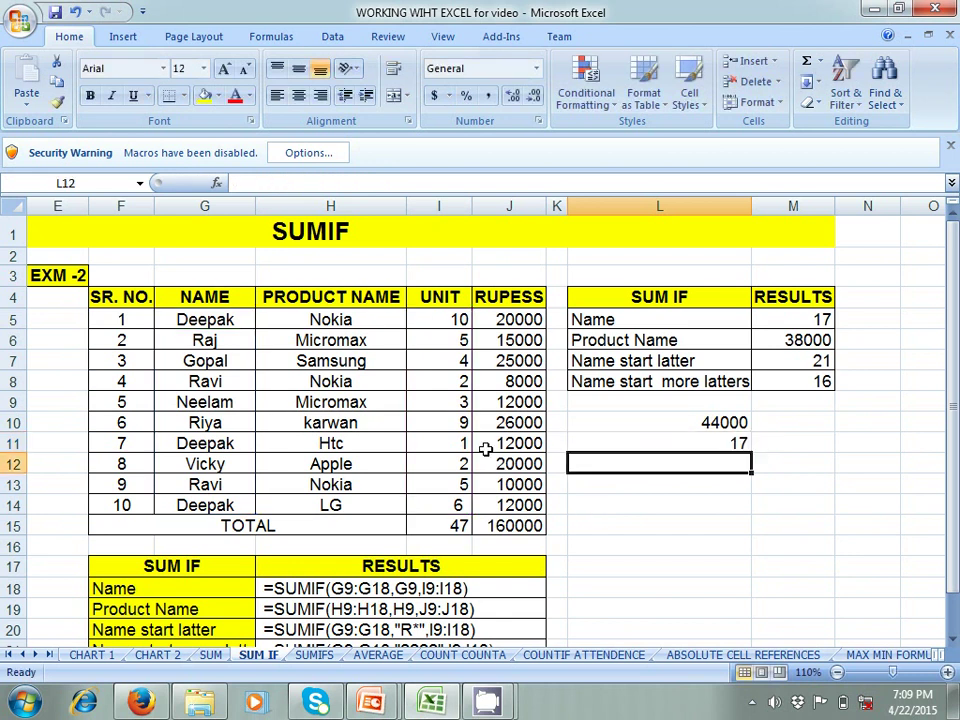
# Step: Review the formula in L11 and the PRODUCT NAME, UNIT and RUPESS columns of the EXM-2 table
pyautogui.click(672, 445)
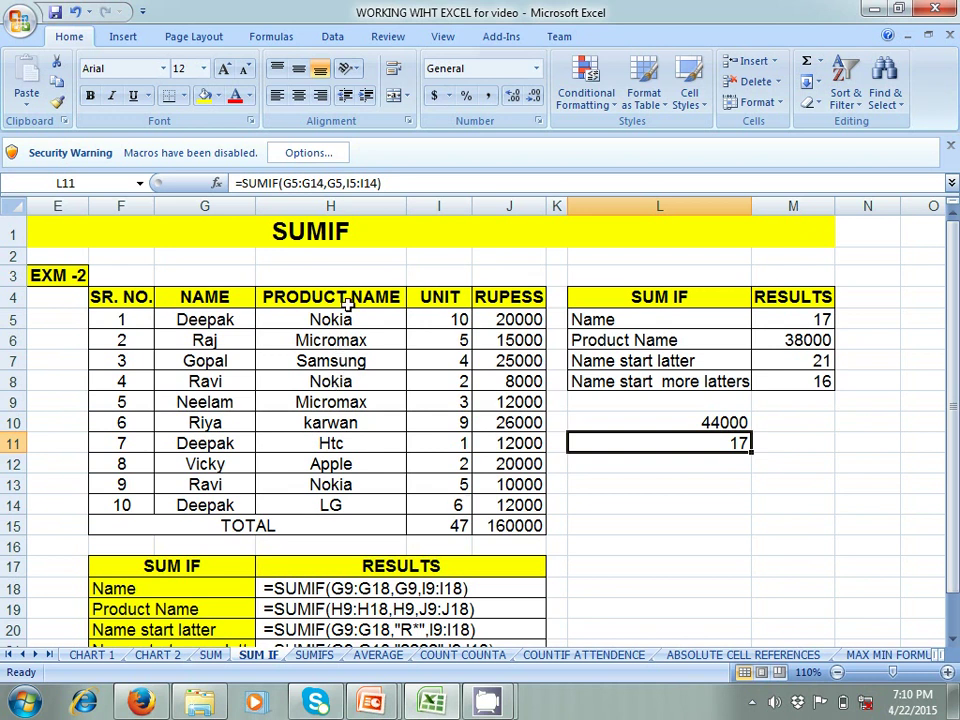
pyautogui.moveTo(340, 298); pyautogui.dragTo(354, 490)
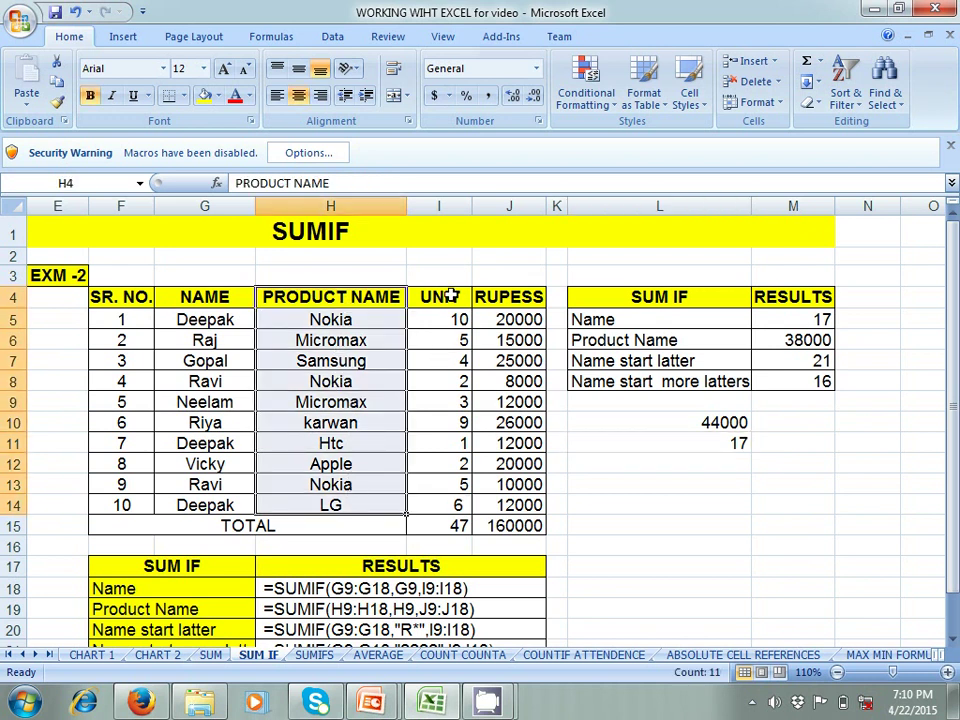
pyautogui.moveTo(450, 297); pyautogui.dragTo(467, 485)
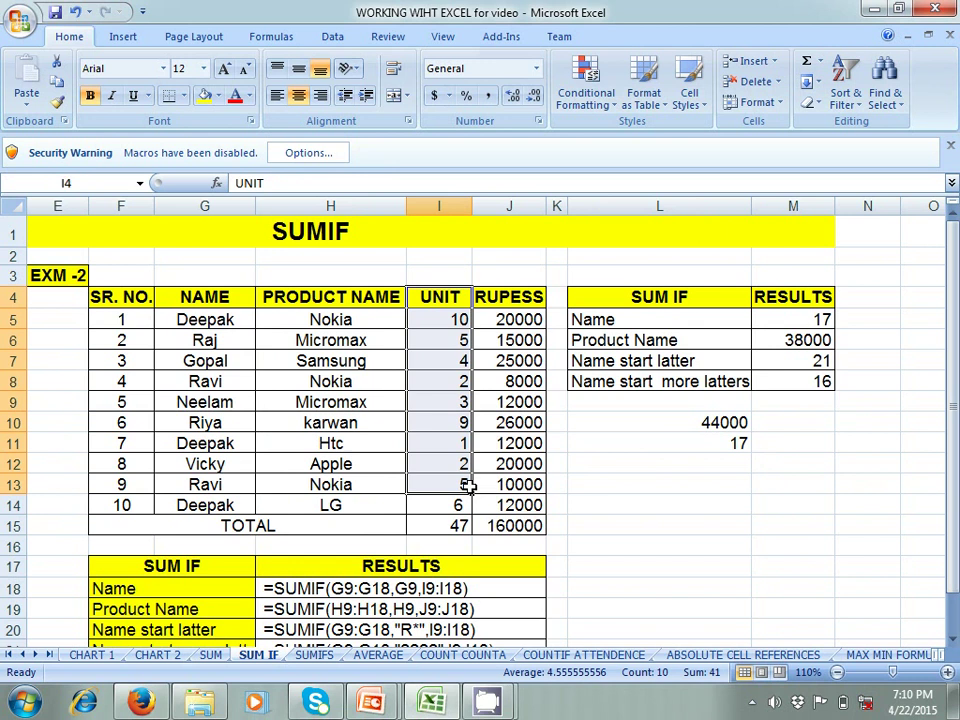
pyautogui.click(523, 298)
pyautogui.moveTo(523, 298); pyautogui.dragTo(553, 499)
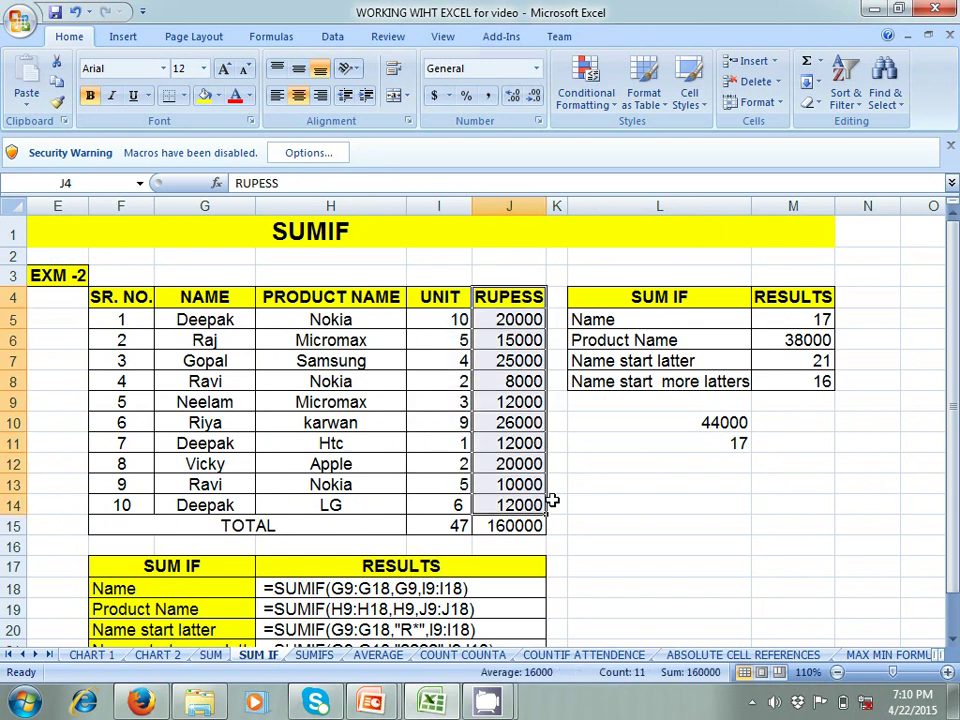
# Step: Enter a SUMIF formula in L12 with criteria range H5:H14, criterion H5 and sum range J5:J14
pyautogui.click(645, 460)
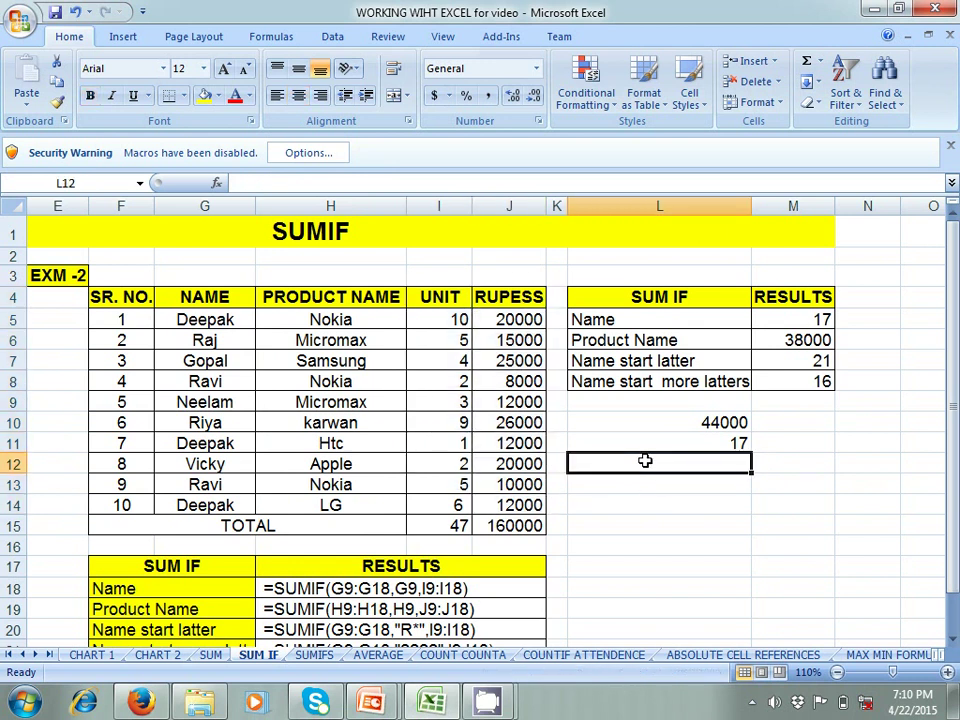
pyautogui.write('=s')
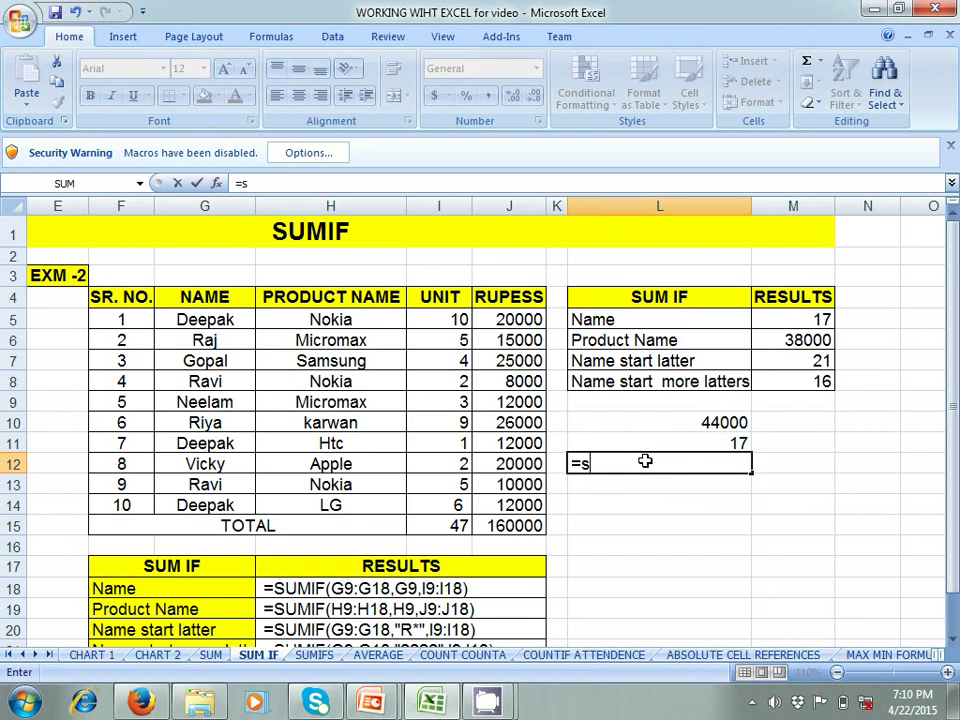
pyautogui.write('umif(')
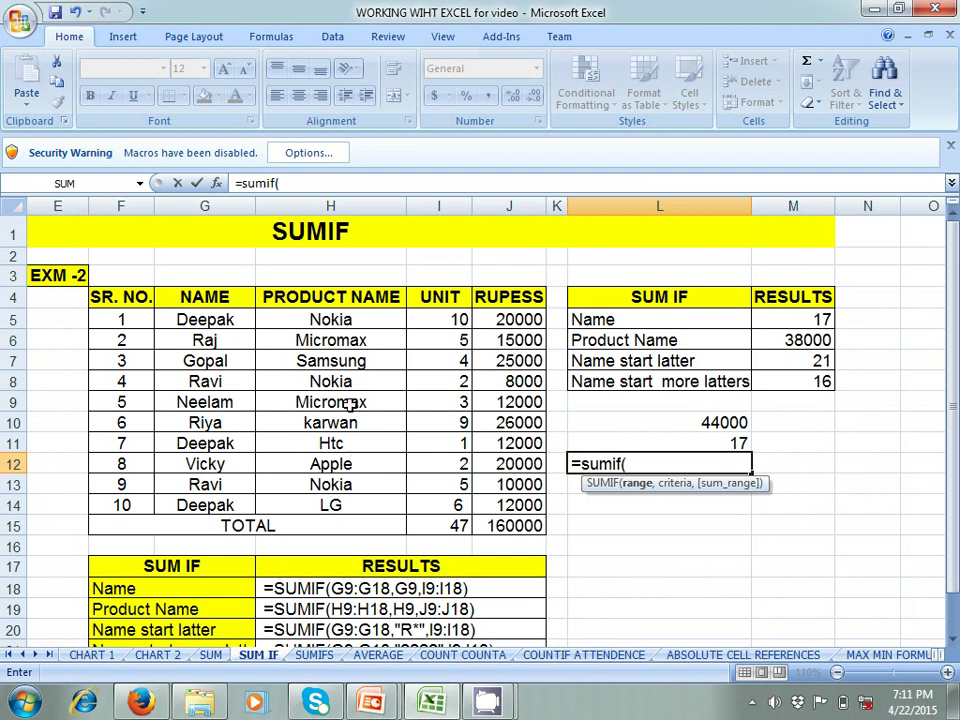
pyautogui.moveTo(369, 323); pyautogui.dragTo(373, 503)
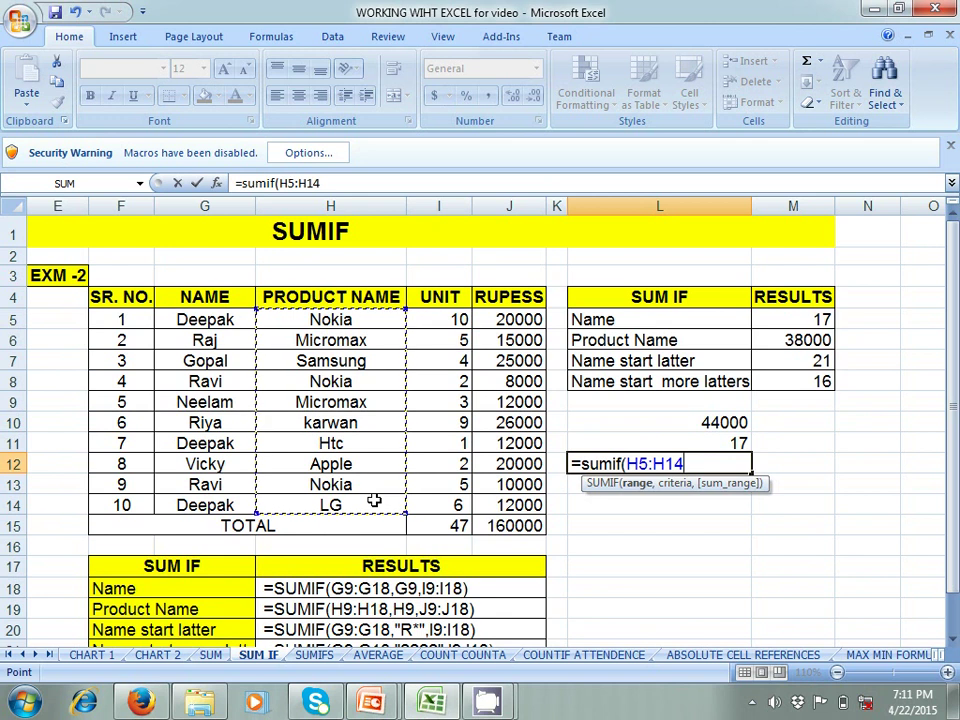
pyautogui.write(',')
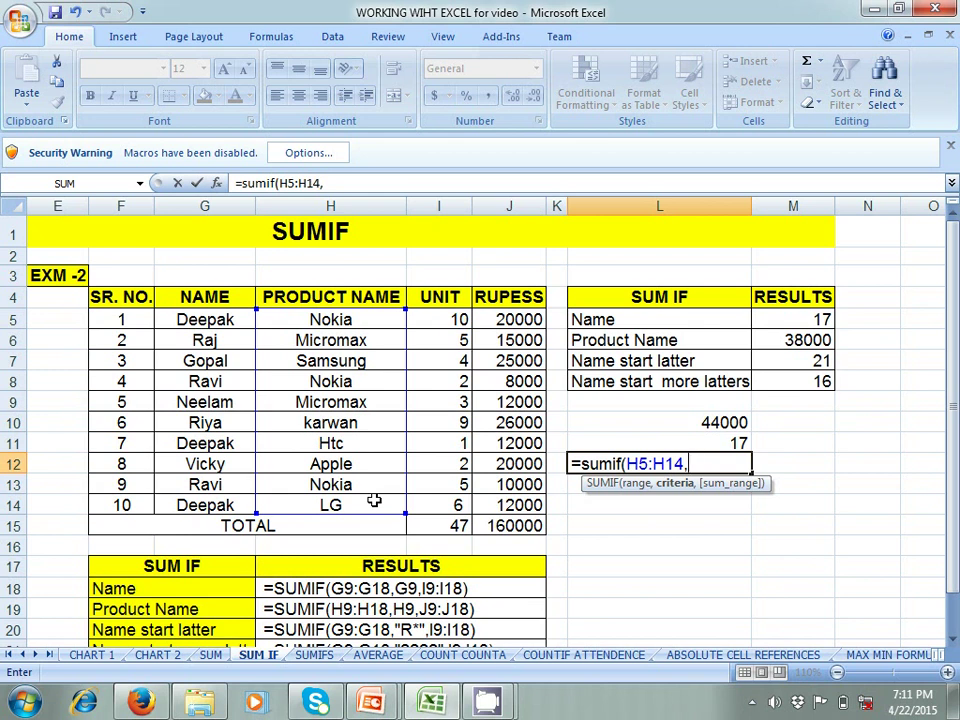
pyautogui.click(385, 321)
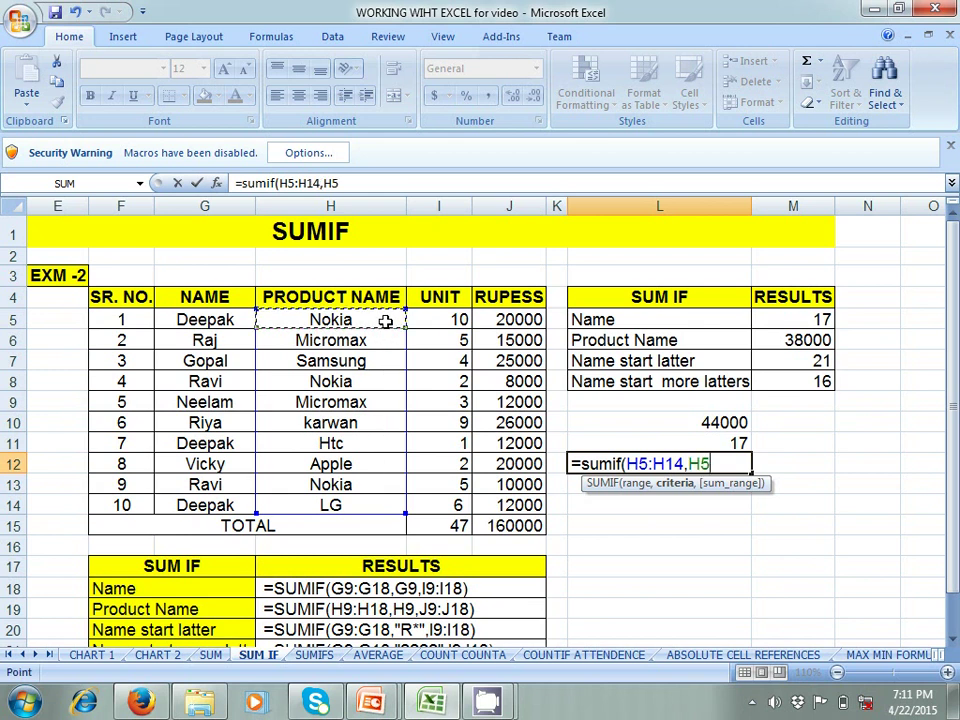
pyautogui.write(',')
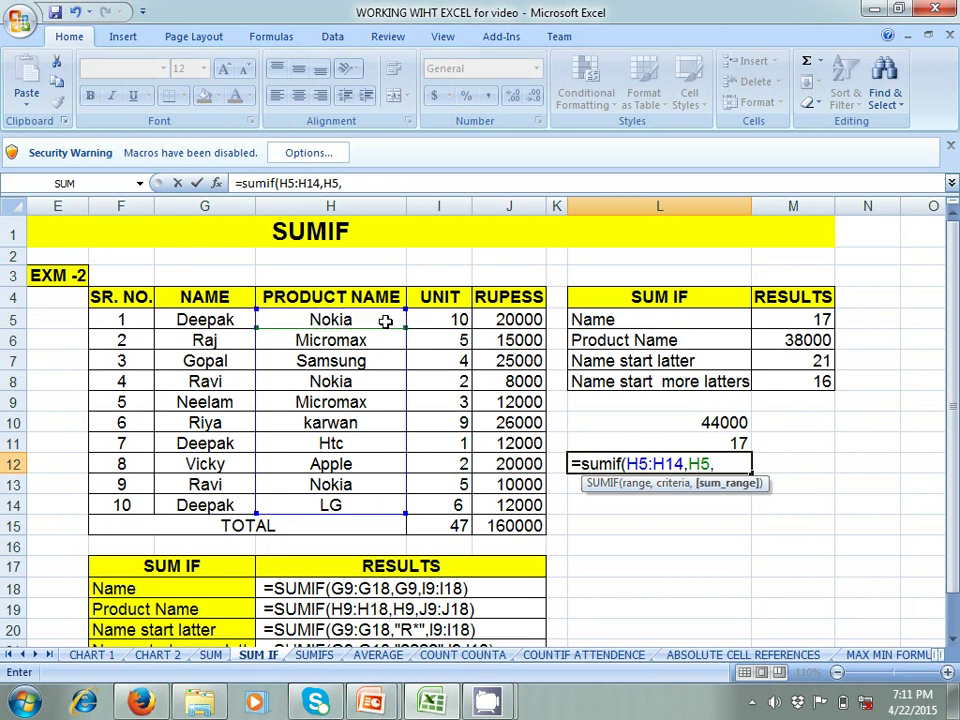
pyautogui.click(520, 318)
pyautogui.moveTo(520, 318); pyautogui.dragTo(535, 500)
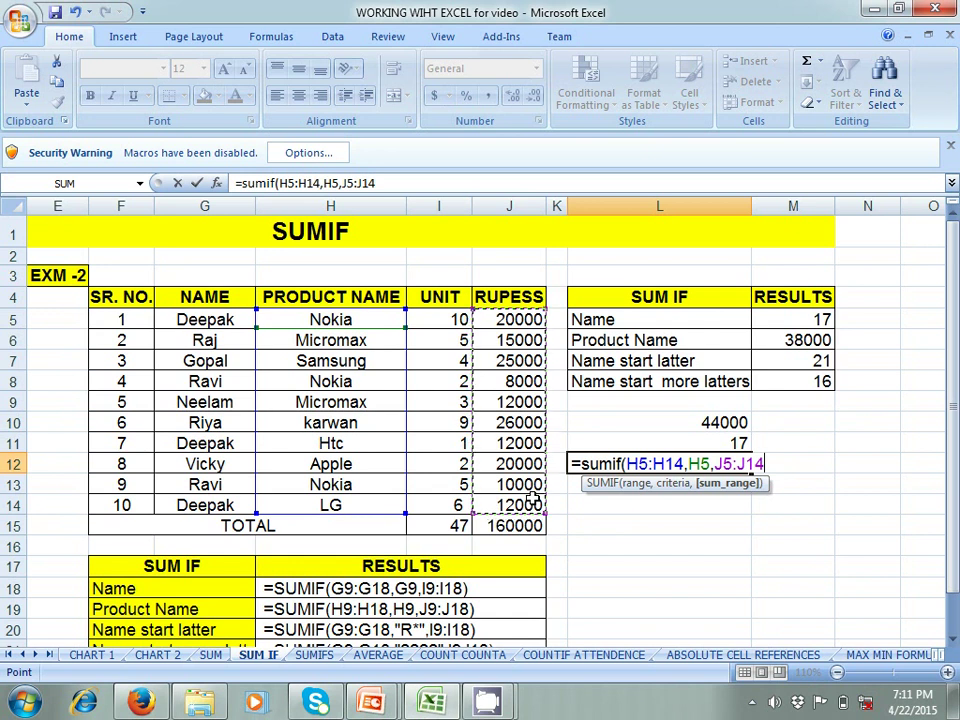
pyautogui.write(')')
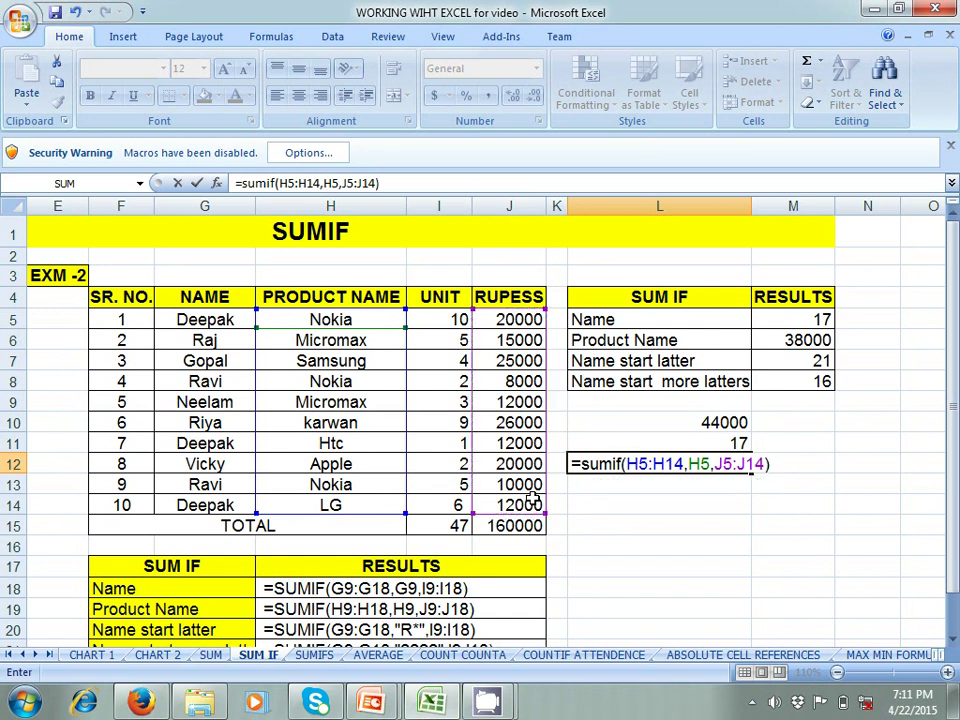
pyautogui.press('Return')
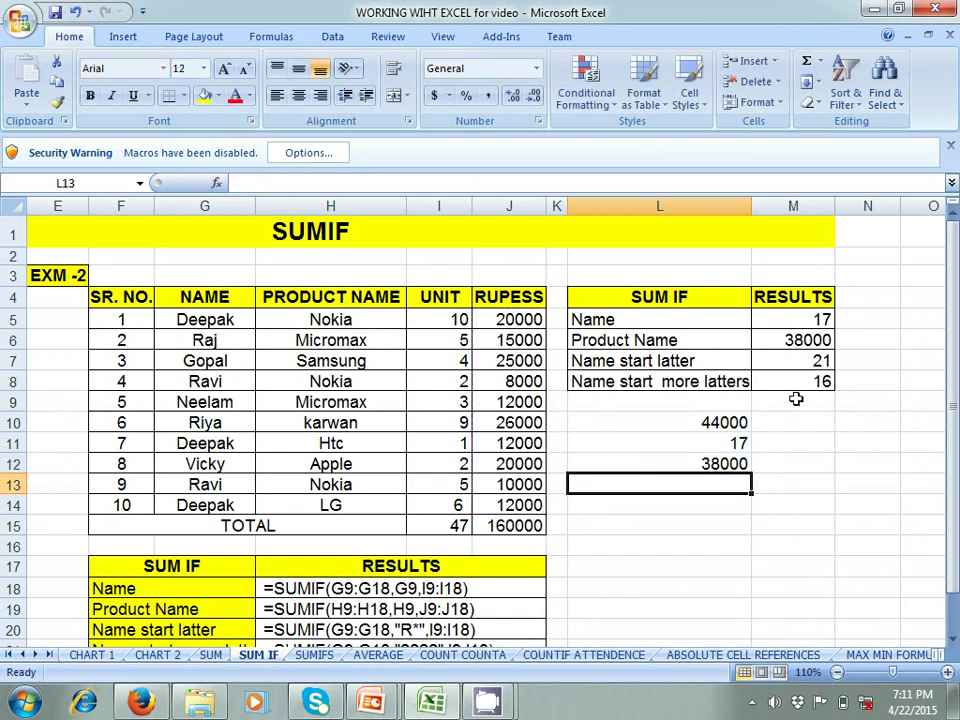
# Step: Check the formula in L12 against the RUPESS entries of the Nokia rows in J5, J8 and J13
pyautogui.click(724, 464)
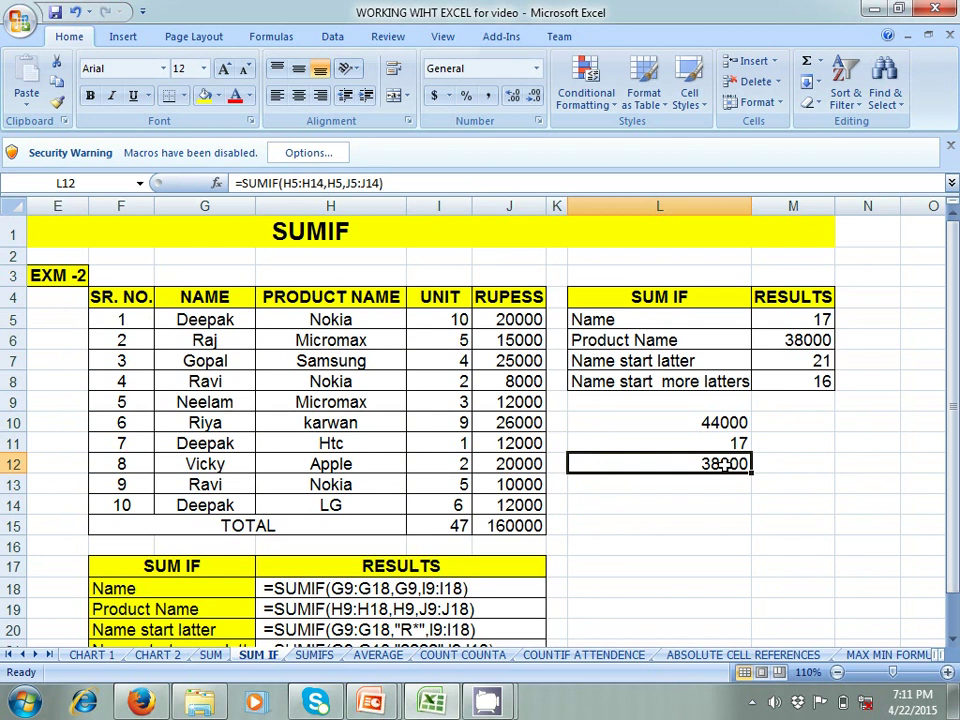
pyautogui.click(524, 323)
pyautogui.click(521, 386)
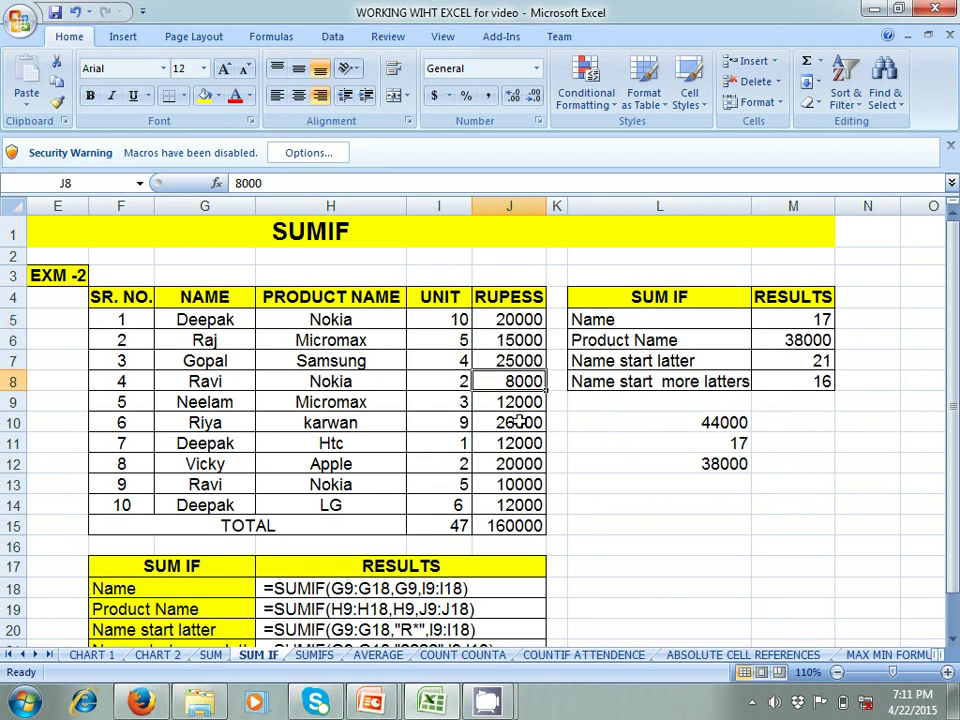
pyautogui.click(520, 485)
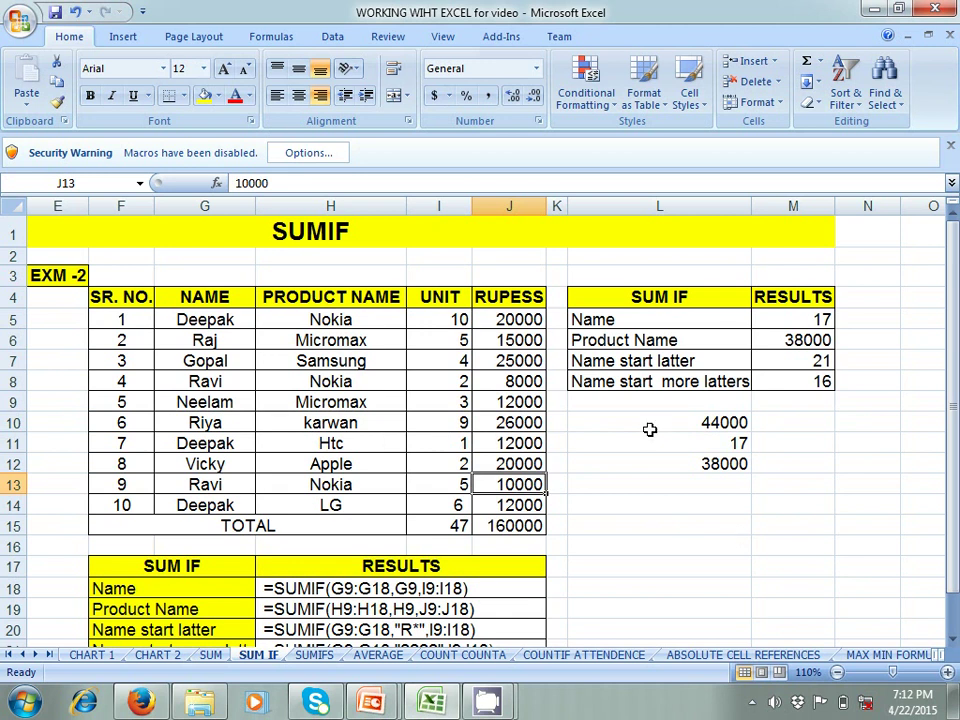
# Step: Insert an entire column before PRODUCT NAME and enter the heading Zone in H4
pyautogui.click(313, 298)
pyautogui.rightClick(313, 298)
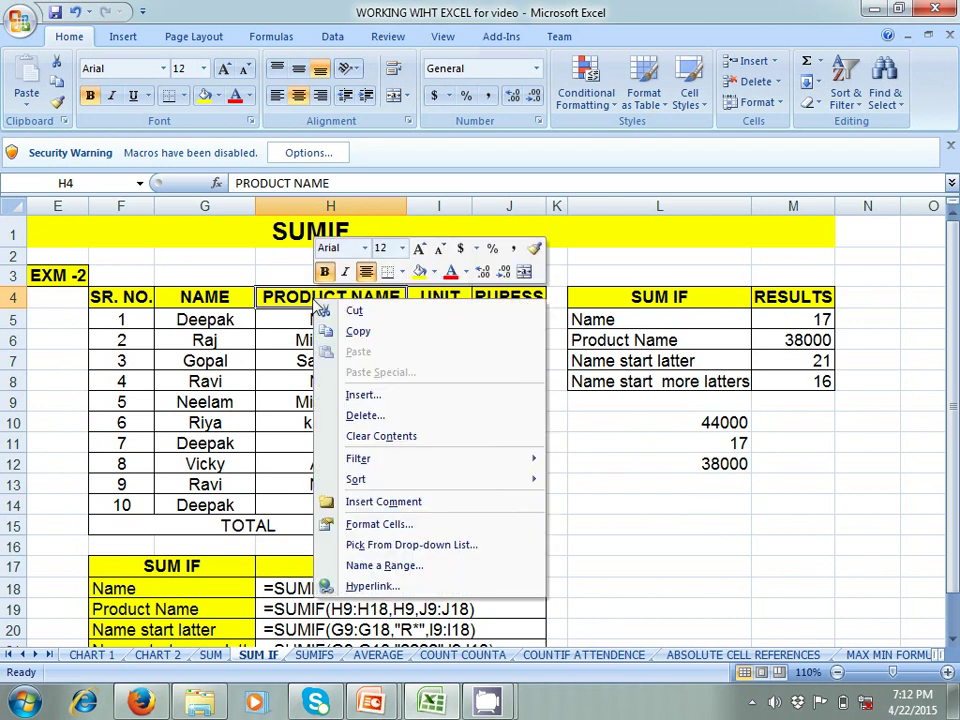
pyautogui.click(378, 397)
pyautogui.click(335, 421)
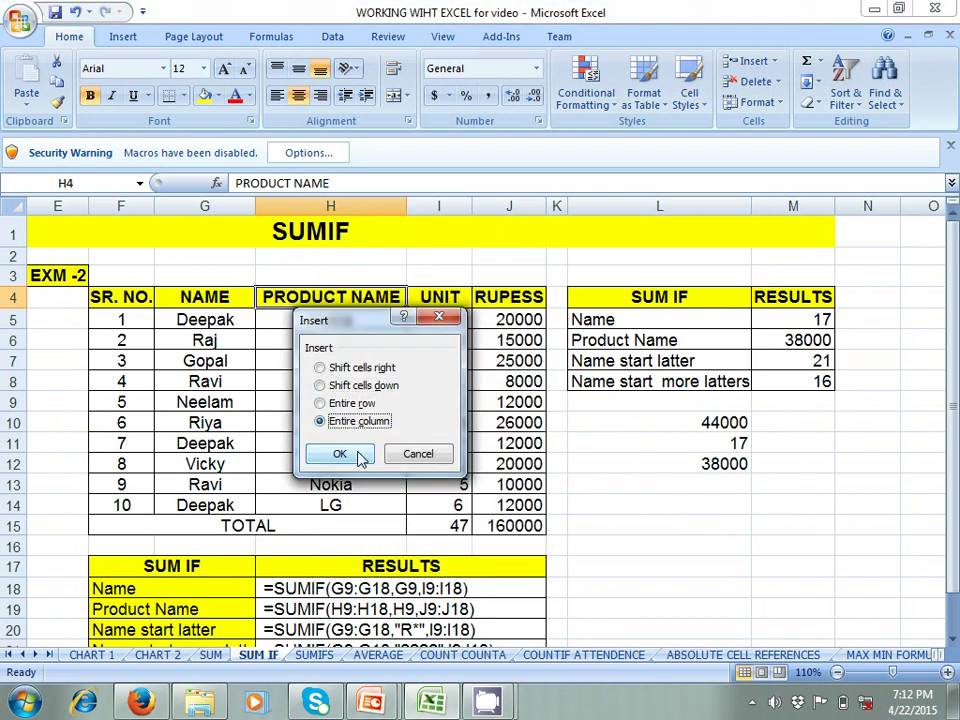
pyautogui.click(361, 457)
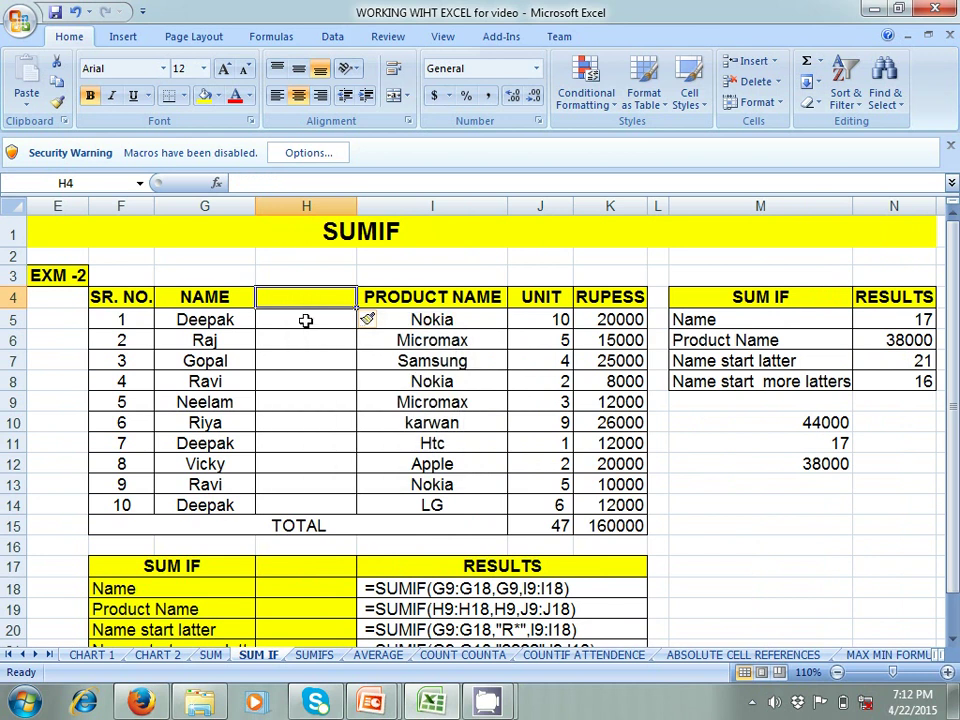
pyautogui.write('zo')
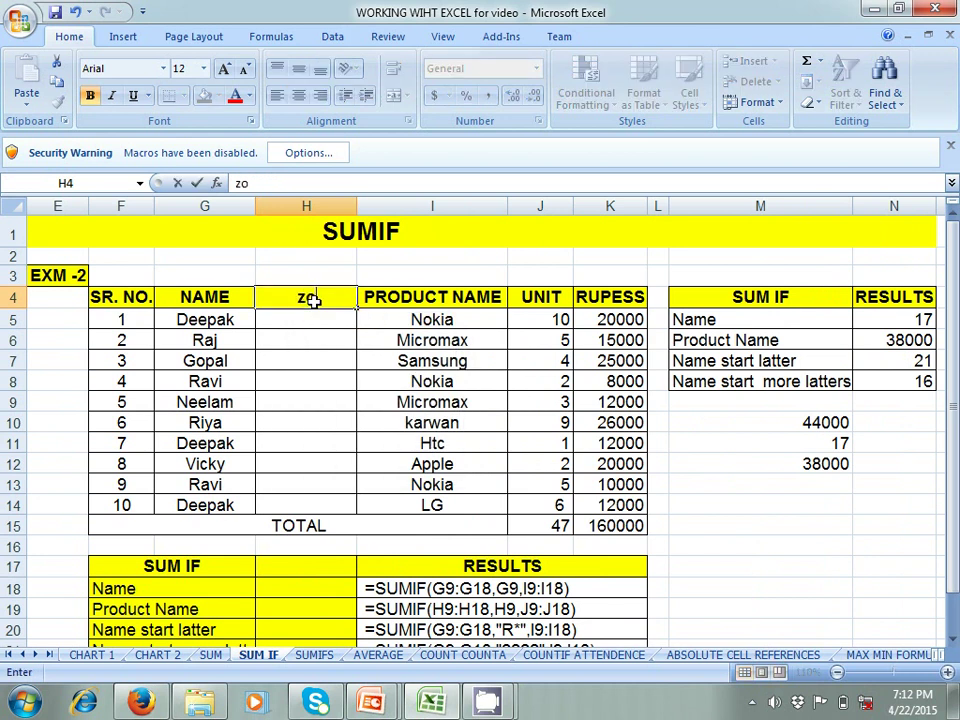
pyautogui.press('BackSpace')
pyautogui.press('BackSpace')
pyautogui.write('Zone')
pyautogui.press('Return')
# Step: Fill the first three Zone cells, H5:H7, with south, south and east
pyautogui.write('so')
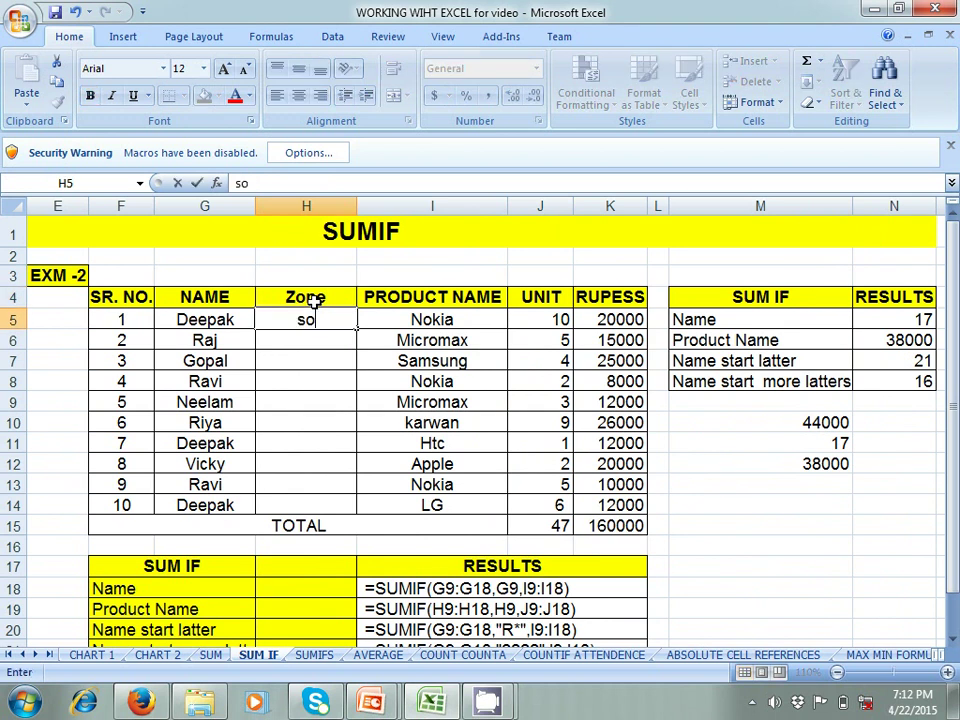
pyautogui.write('uth')
pyautogui.press('Return')
pyautogui.write('sou')
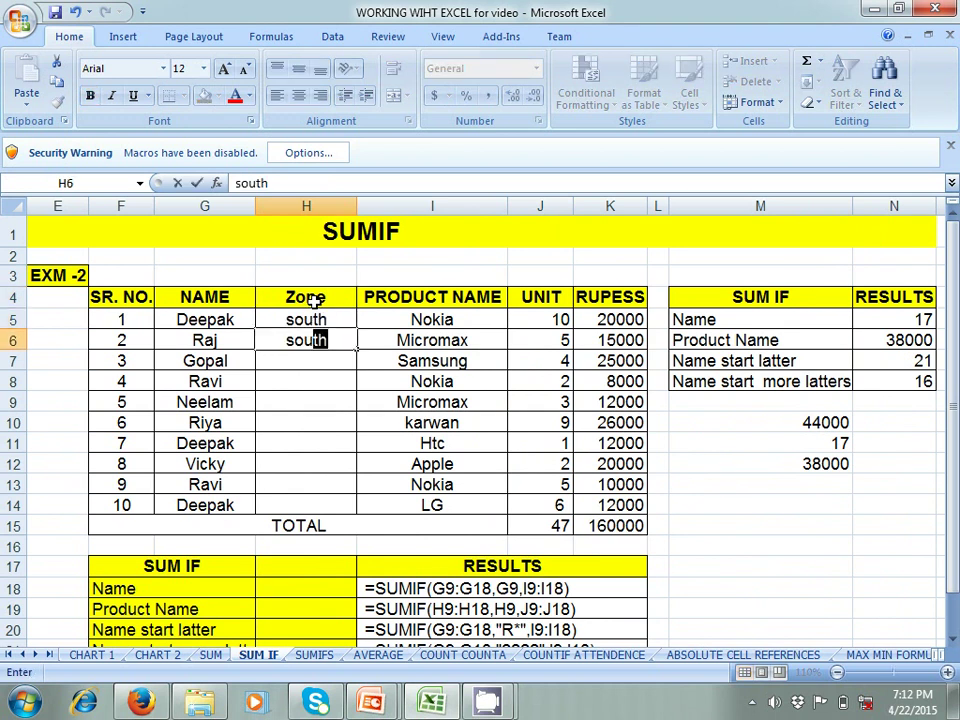
pyautogui.press('Return')
pyautogui.write('es')
pyautogui.press('BackSpace')
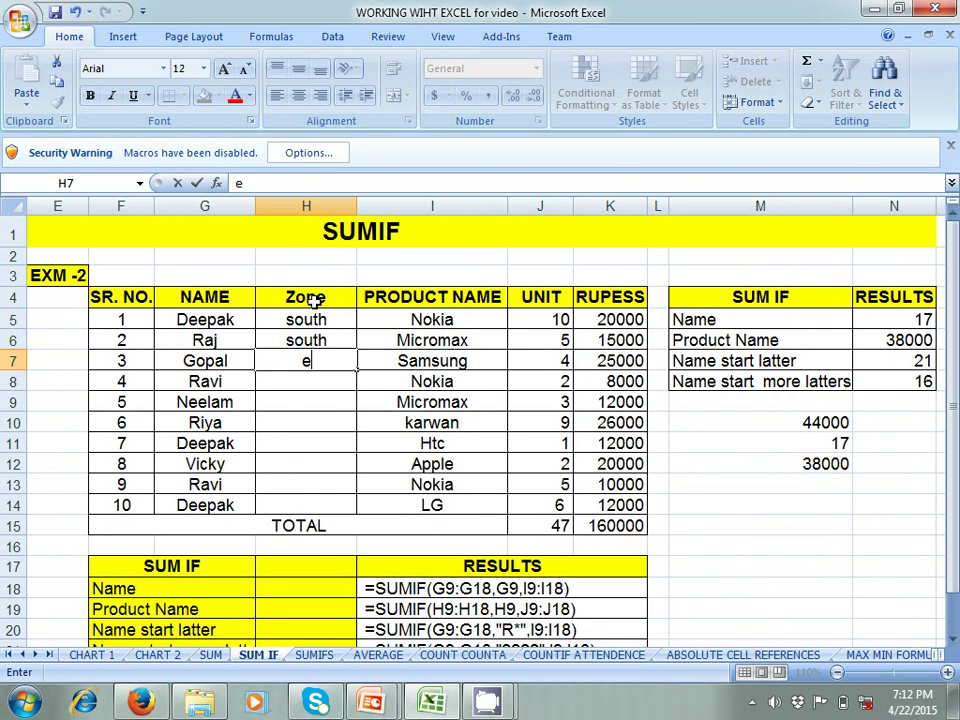
pyautogui.write('ast')
pyautogui.press('Return')
# Step: Fill the Zone cells H8:H10 with north, south and east
pyautogui.write('n')
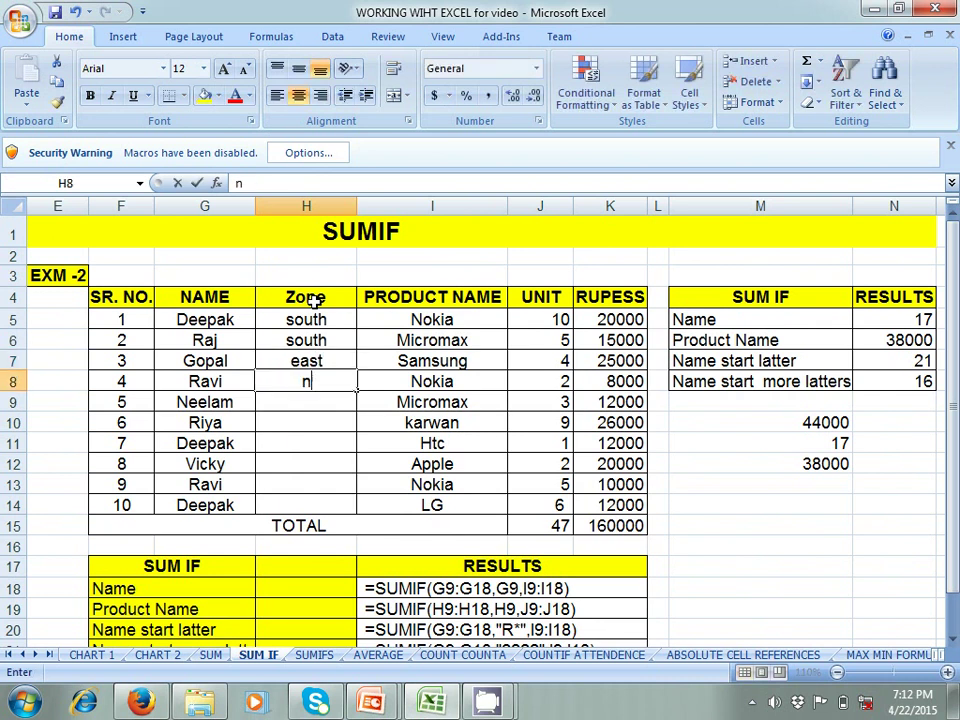
pyautogui.write('ott')
pyautogui.press('BackSpace')
pyautogui.press('BackSpace')
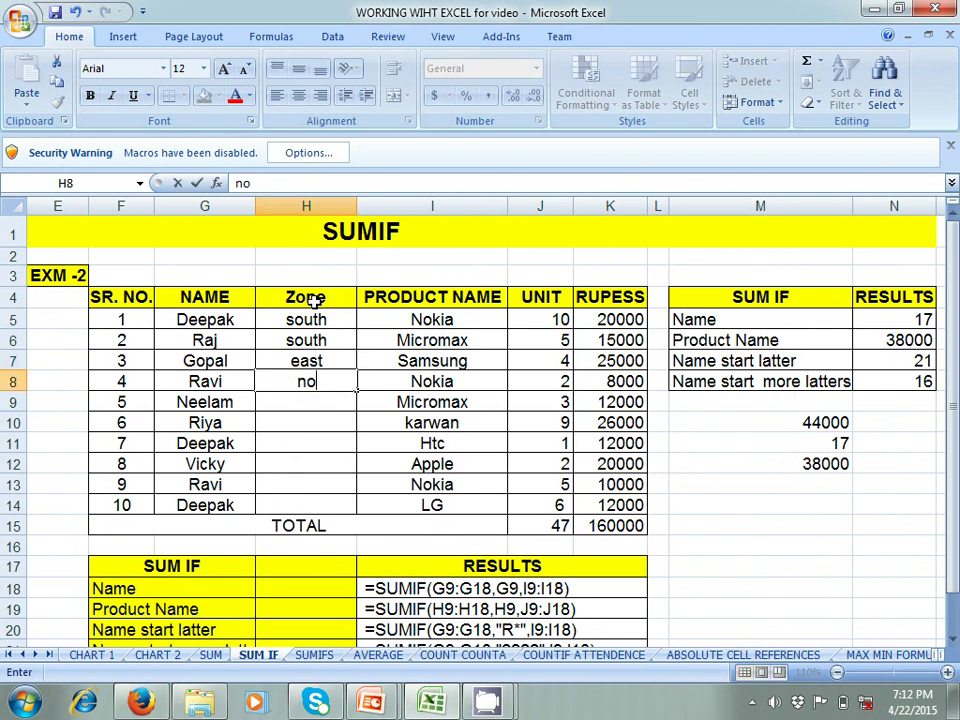
pyautogui.write('rth')
pyautogui.press('Return')
pyautogui.write('south')
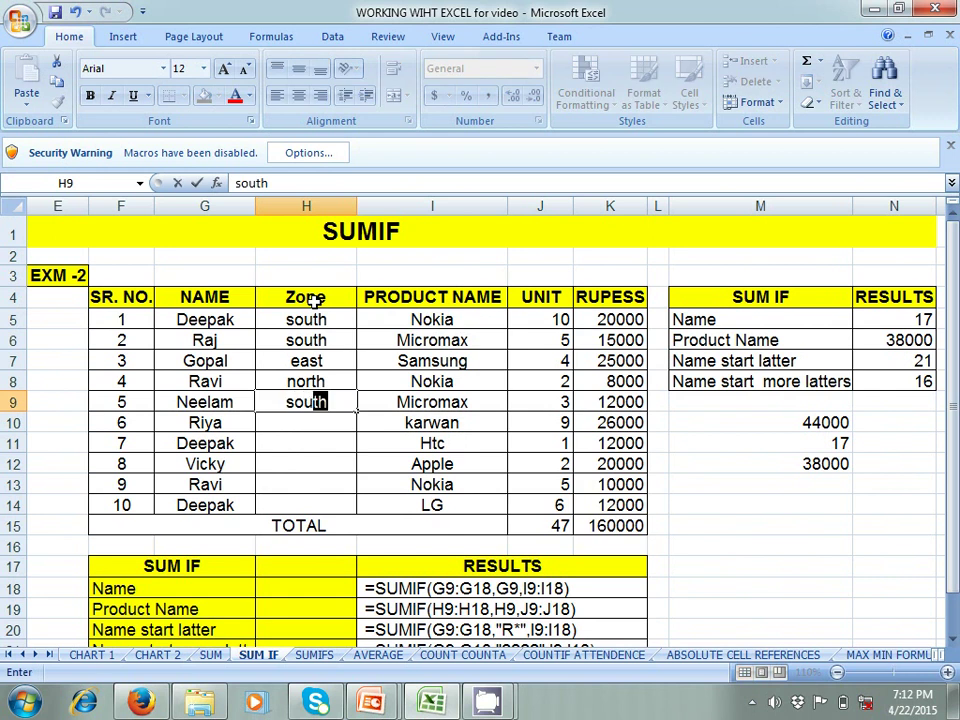
pyautogui.press('Return')
pyautogui.write('east')
pyautogui.press('Return')
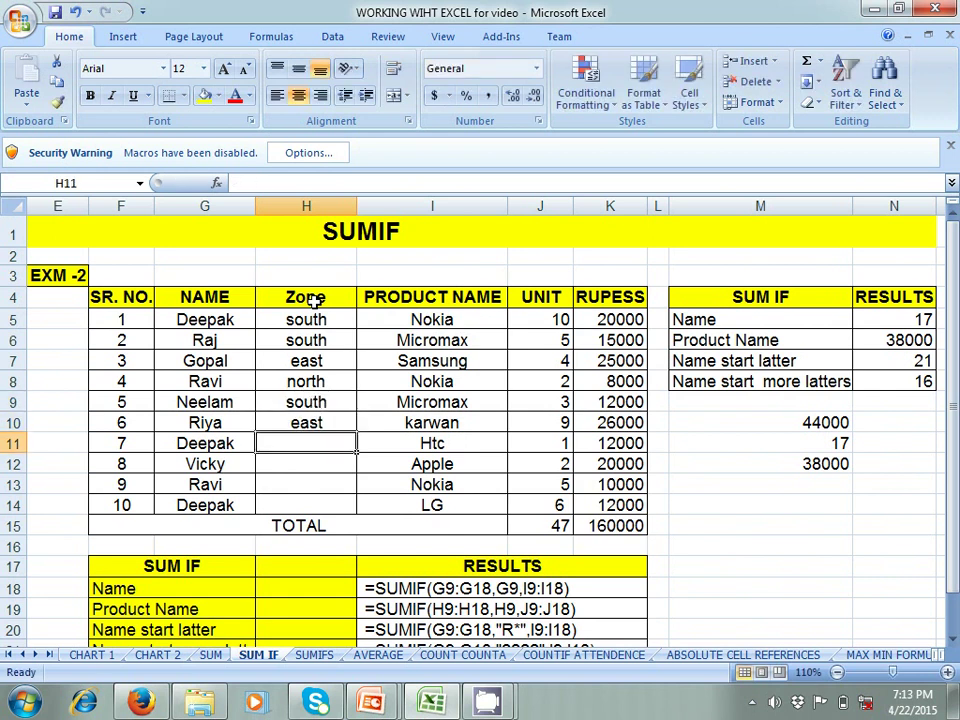
# Step: Complete the Zone column by entering west, west, south and north in H11:H14
pyautogui.write('west')
pyautogui.press('Return')
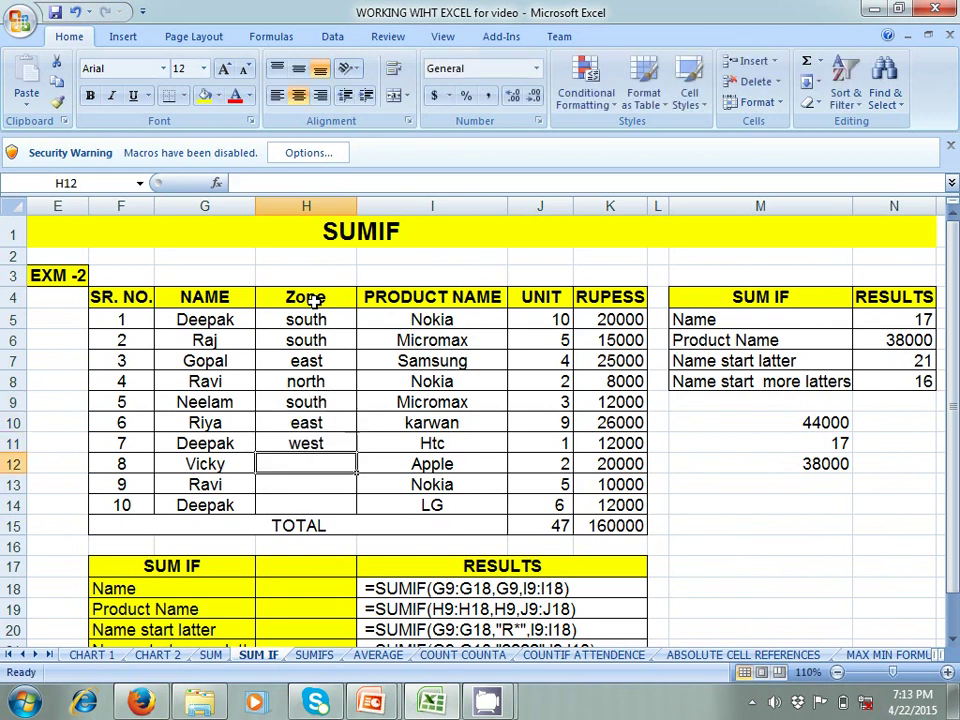
pyautogui.write('west')
pyautogui.press('Return')
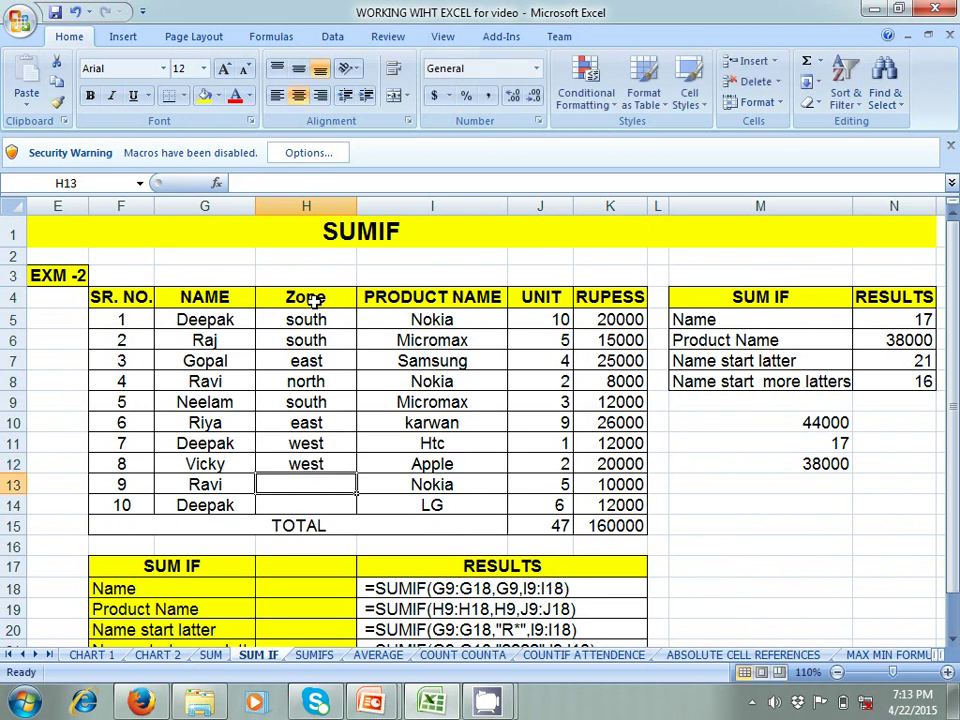
pyautogui.write('s')
pyautogui.press('Return')
pyautogui.write('n')
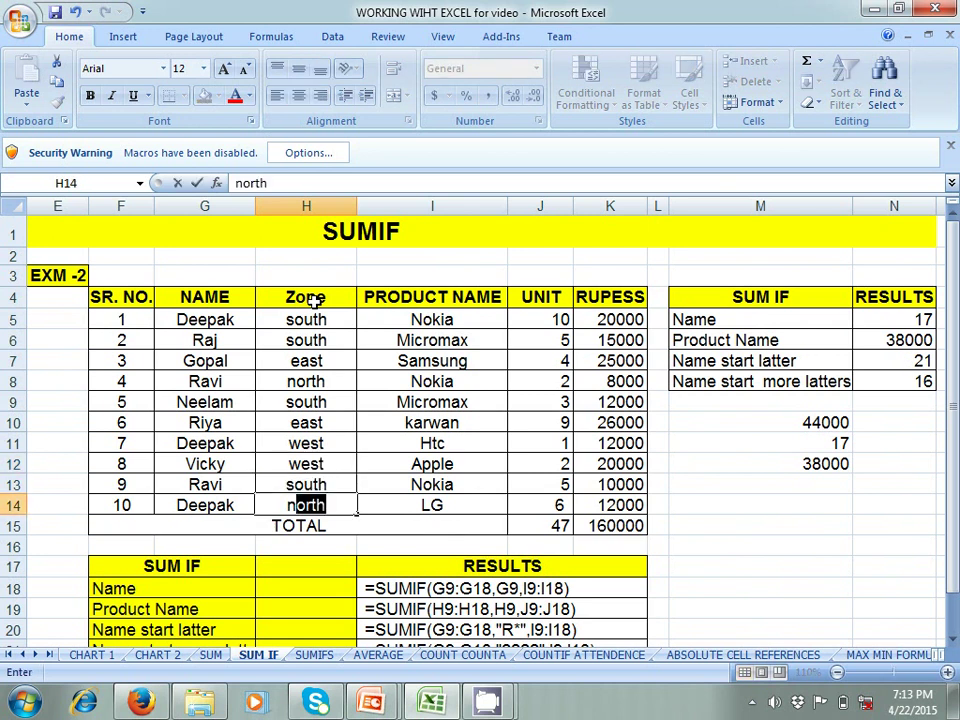
pyautogui.press('Tab')
# Step: Enter a SUMIF formula in M13 with criteria range H5:H14, criterion H5 and sum range K5:K14
pyautogui.press('Tab')
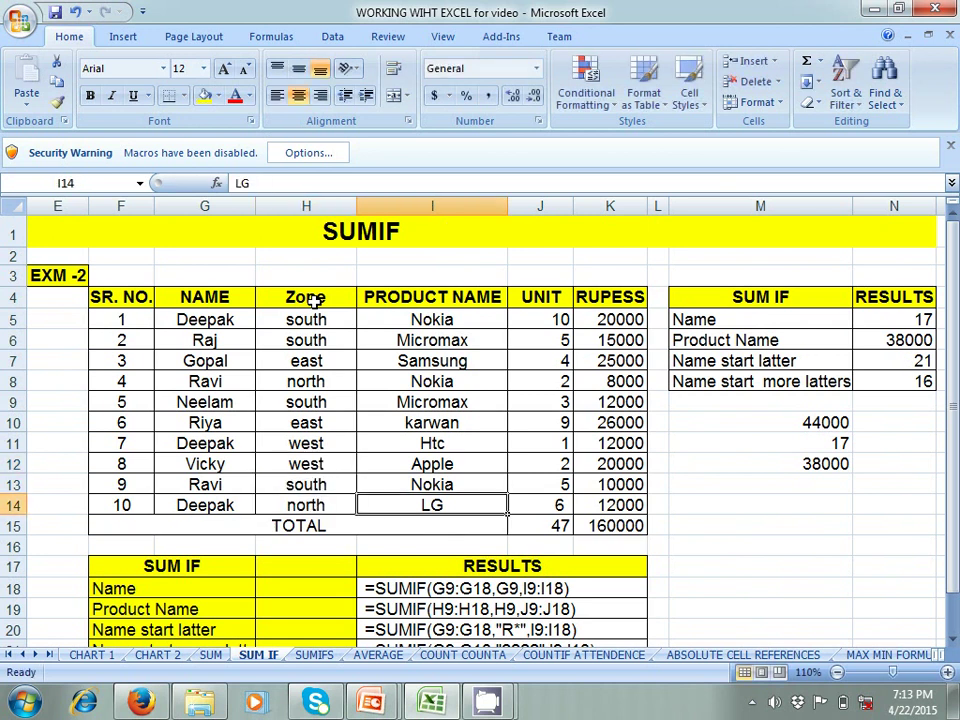
pyautogui.press('Tab')
pyautogui.press('Tab')
pyautogui.press('Tab')
pyautogui.press('Tab')
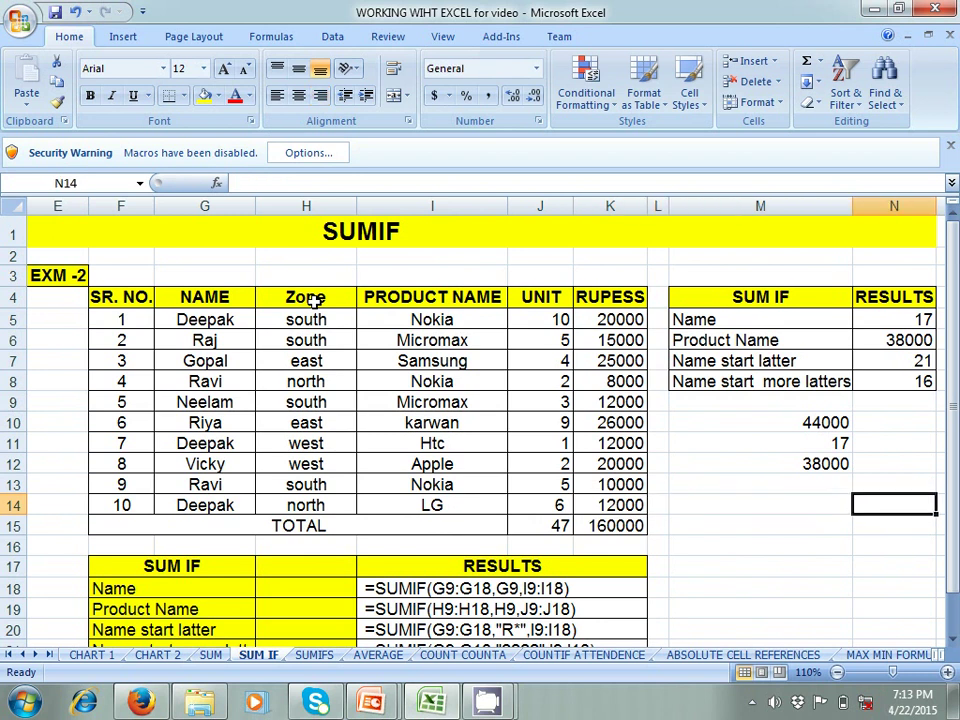
pyautogui.press('Left')
pyautogui.press('Up')
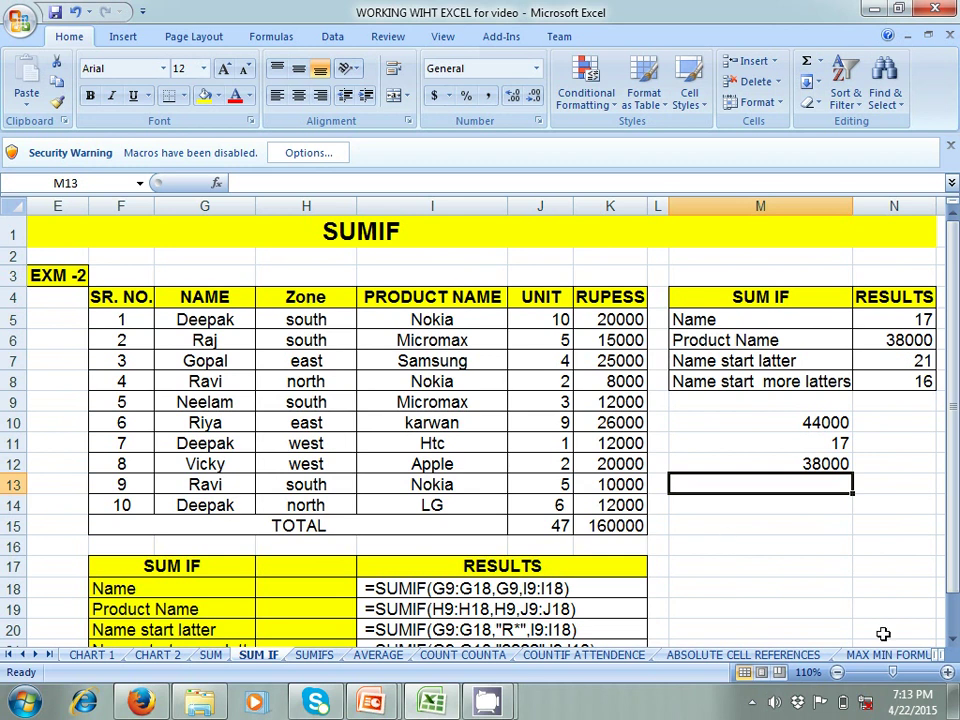
pyautogui.write('=sumf')
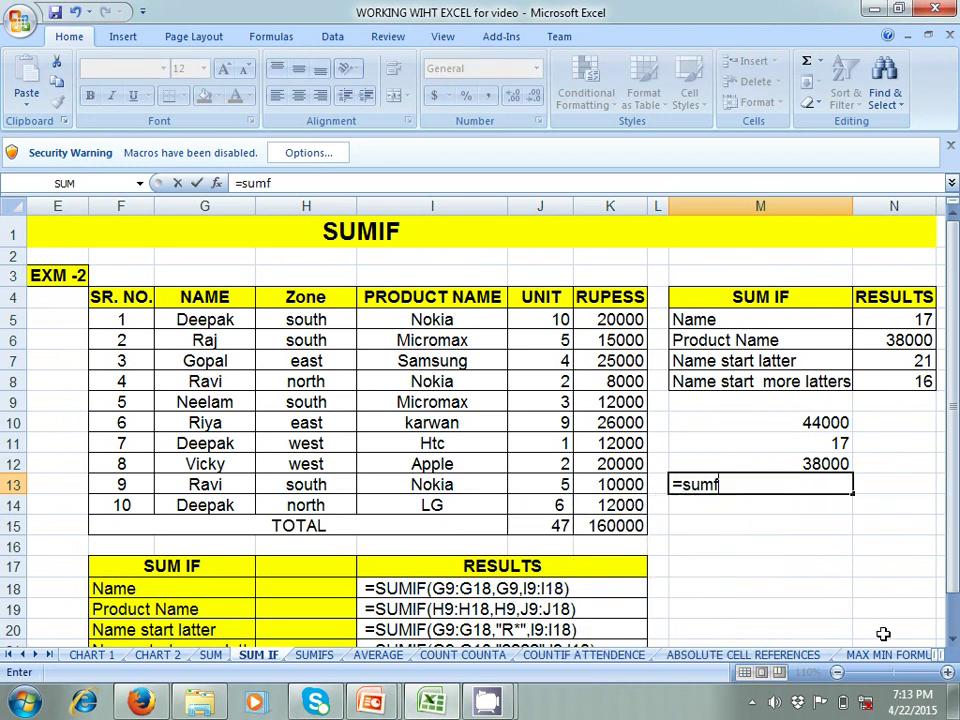
pyautogui.press('BackSpace')
pyautogui.write('if(')
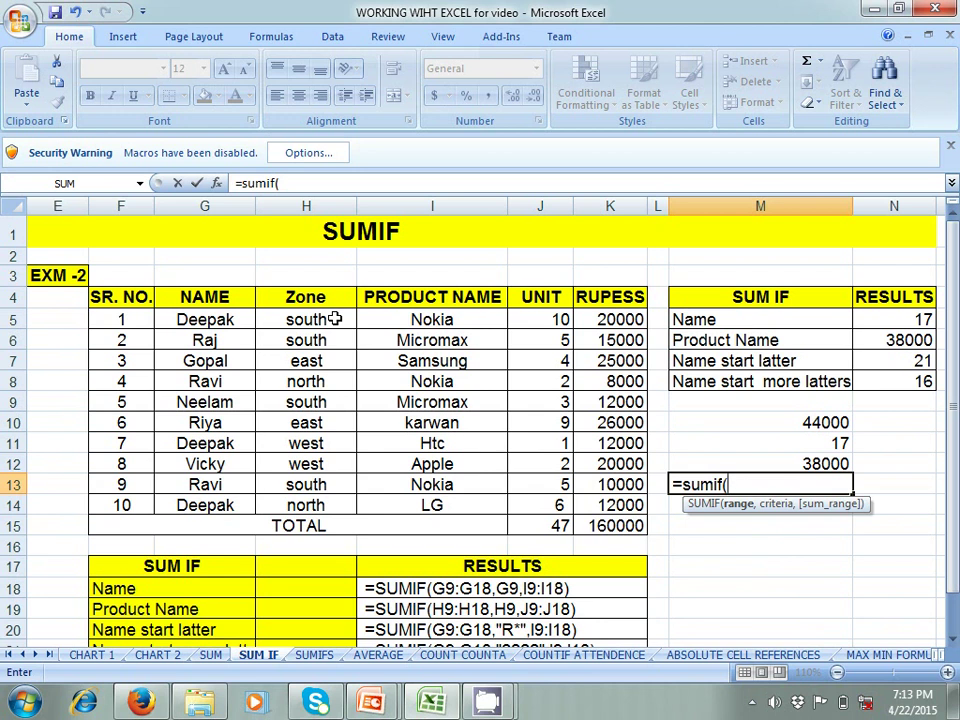
pyautogui.moveTo(334, 318); pyautogui.dragTo(342, 499)
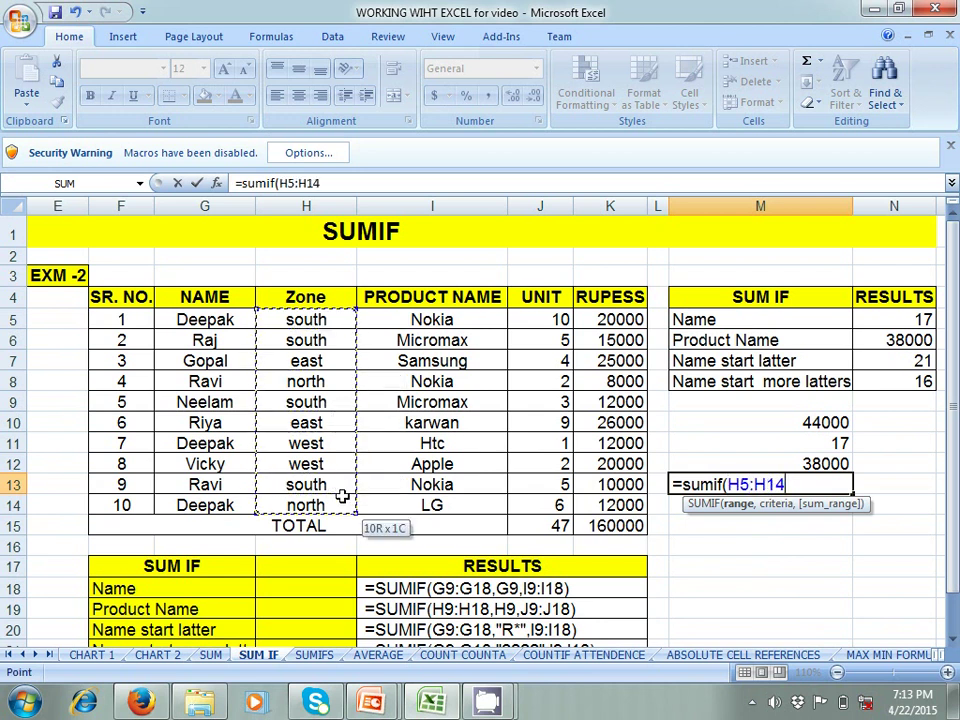
pyautogui.write(',')
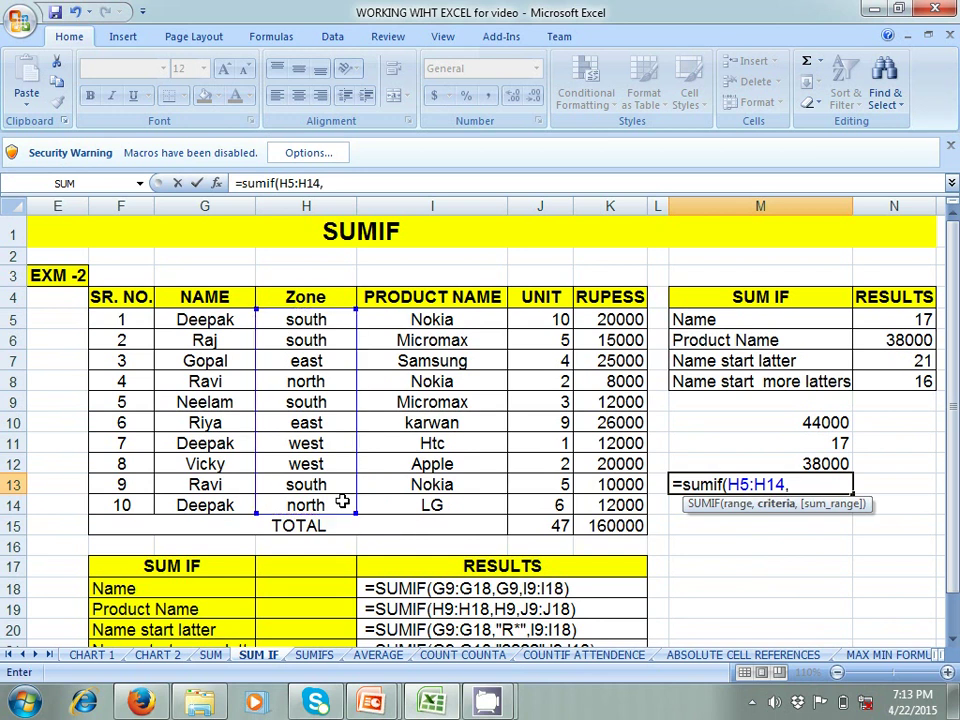
pyautogui.click(325, 320)
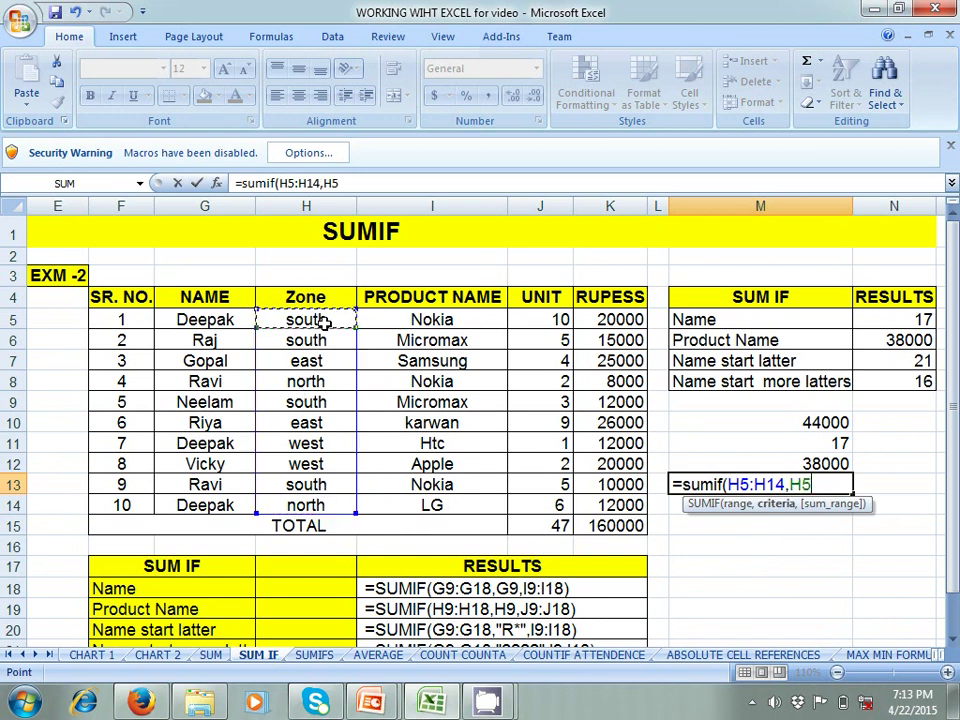
pyautogui.write(',')
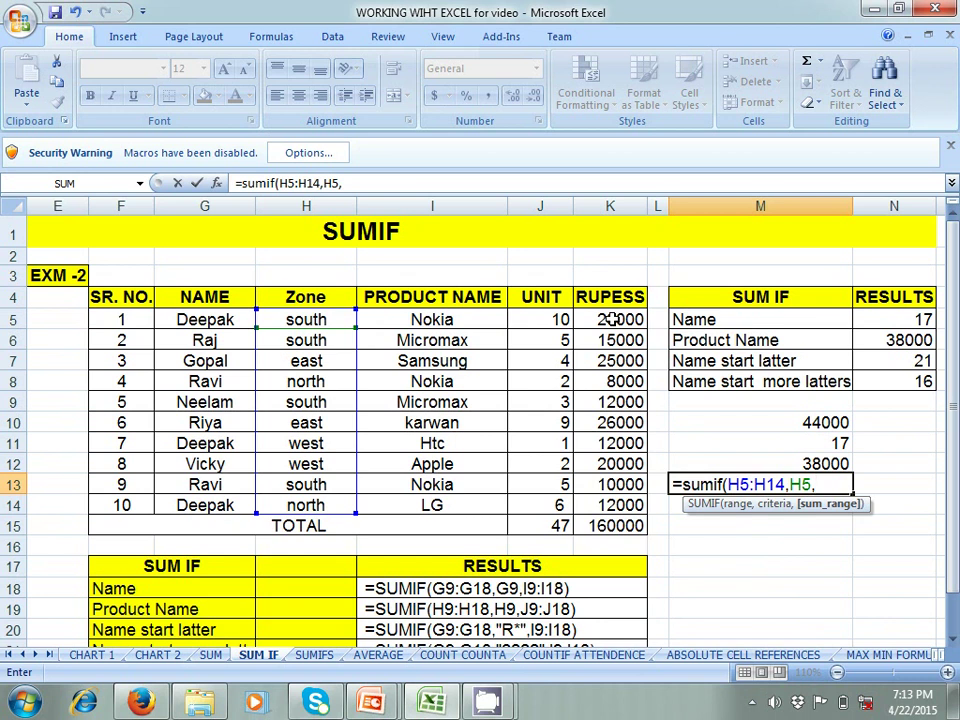
pyautogui.moveTo(612, 319); pyautogui.dragTo(617, 505)
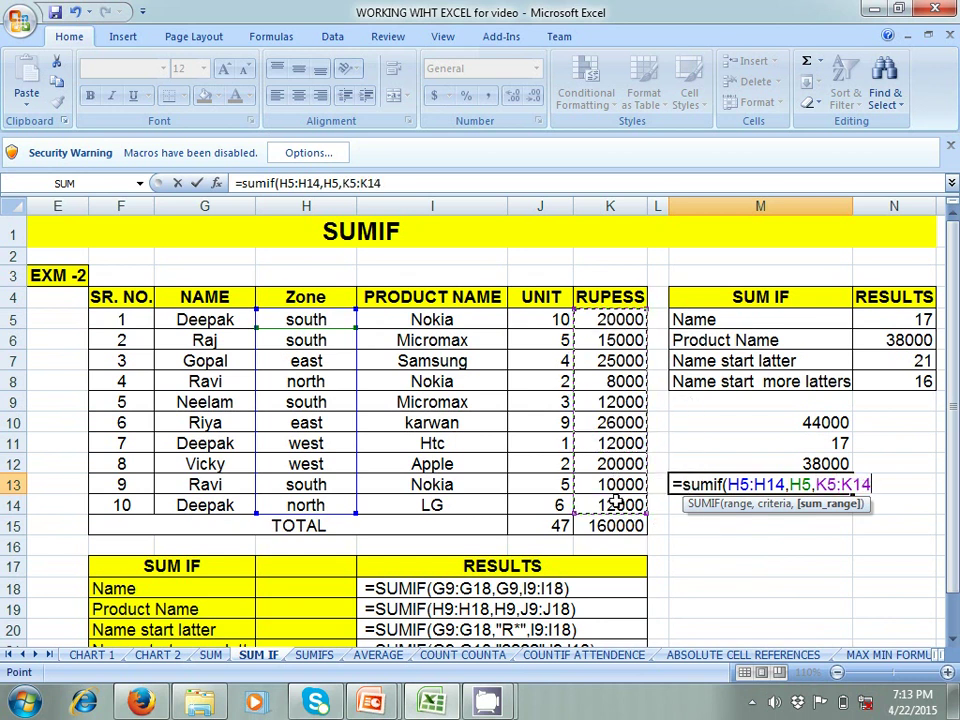
pyautogui.write(')')
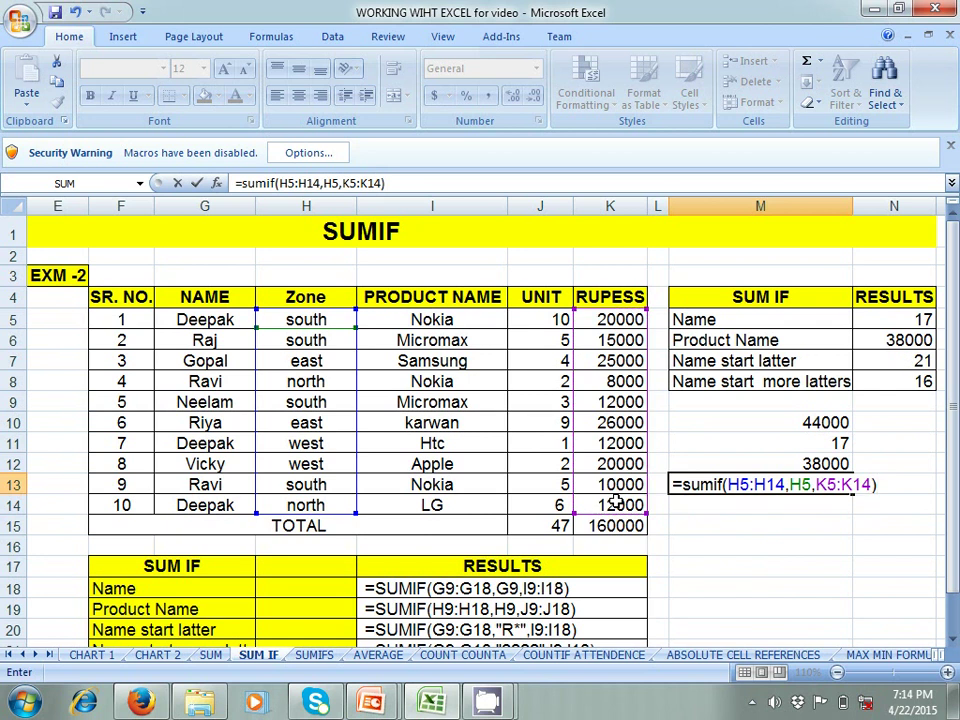
pyautogui.press('Return')
# Step: Check the formula in M13 against the RUPESS entries of the south rows in K5, K6, K9 and K13
pyautogui.click(779, 488)
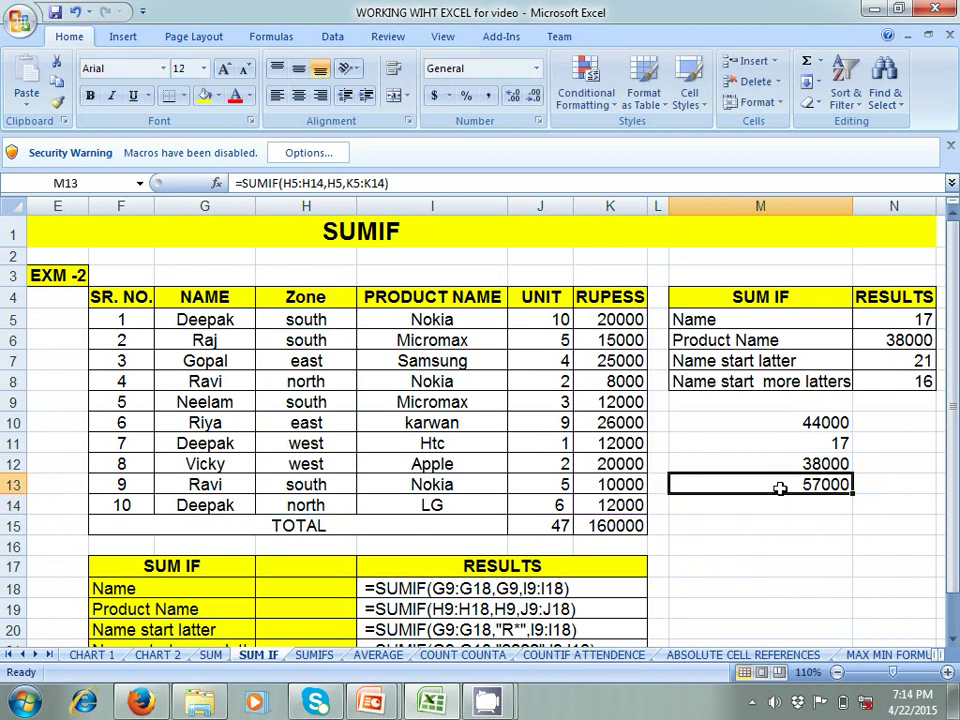
pyautogui.click(317, 320)
pyautogui.press('Right')
pyautogui.press('Right')
pyautogui.press('Right')
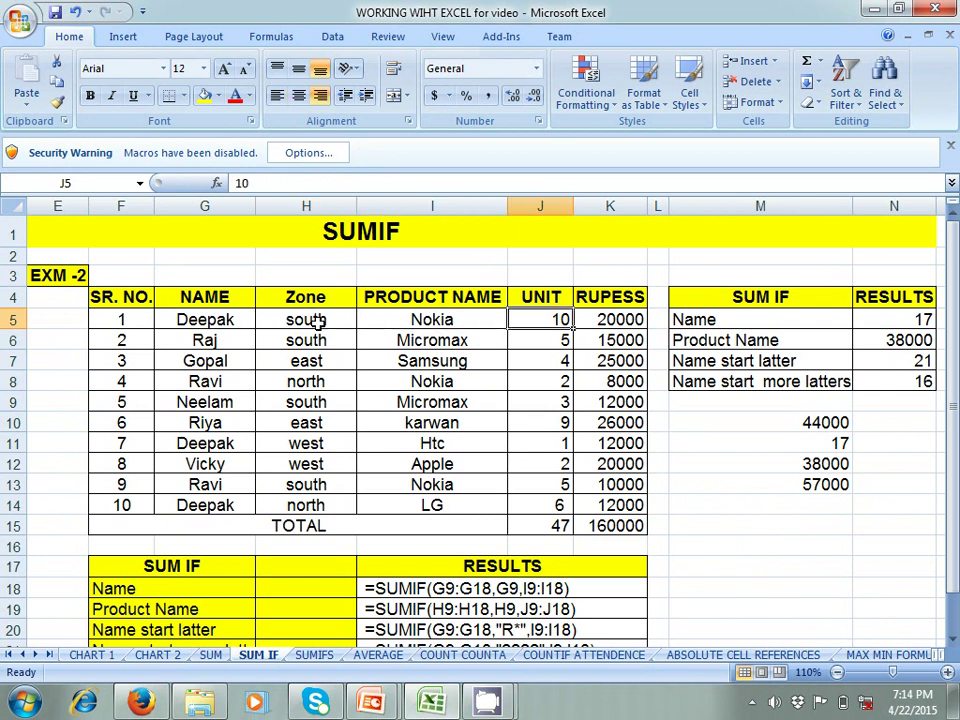
pyautogui.press('Down')
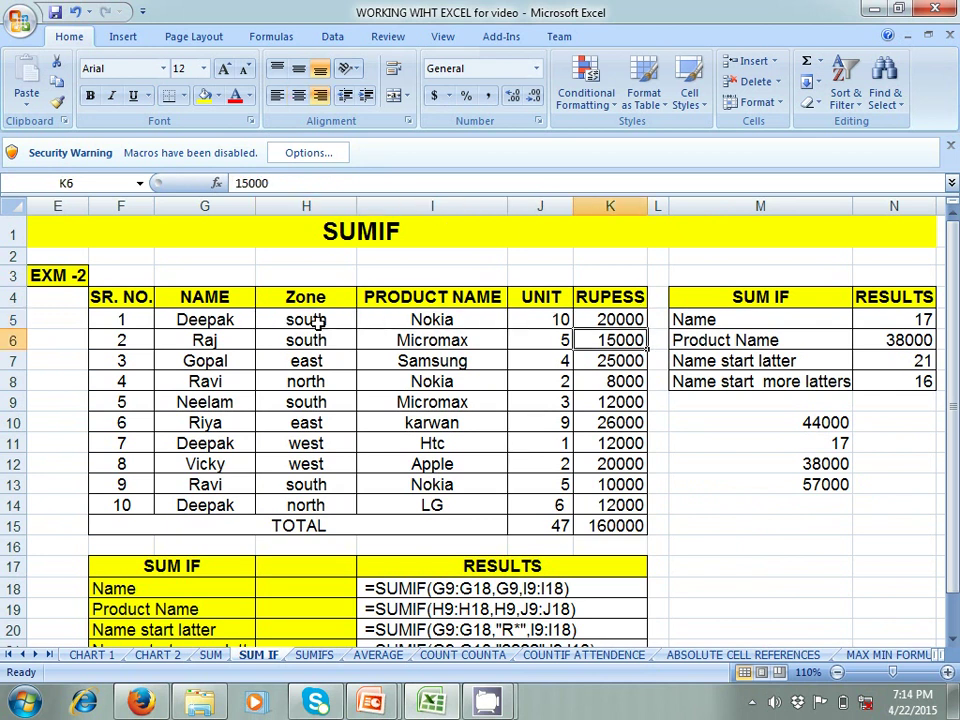
pyautogui.press('Down')
pyautogui.press('Down')
pyautogui.press('Down')
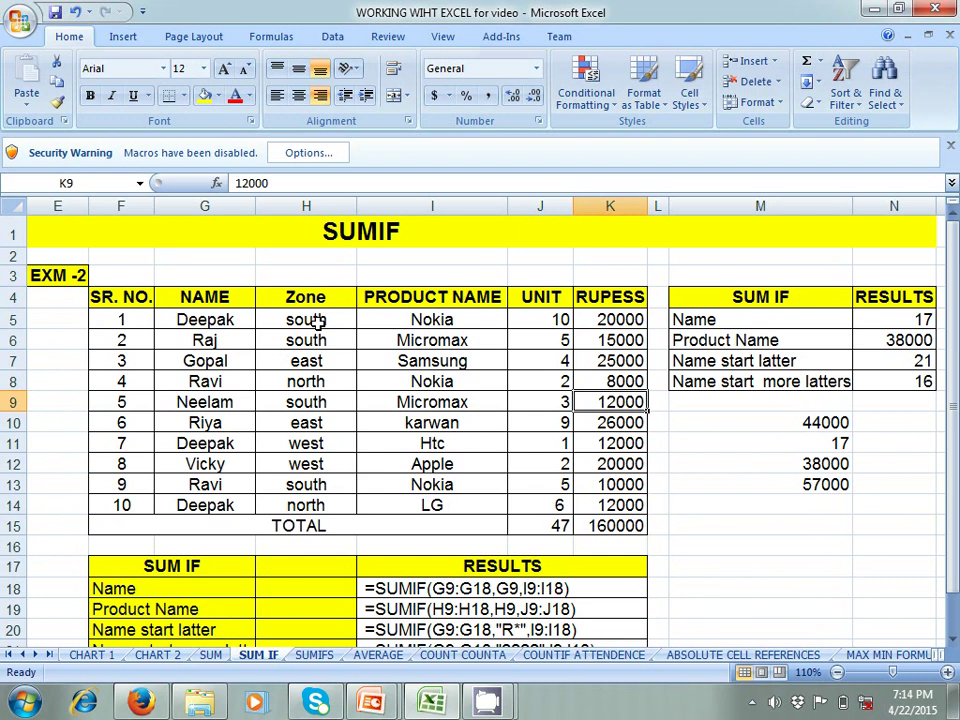
pyautogui.press('Down')
pyautogui.press('Down')
pyautogui.press('Down')
pyautogui.press('Down')
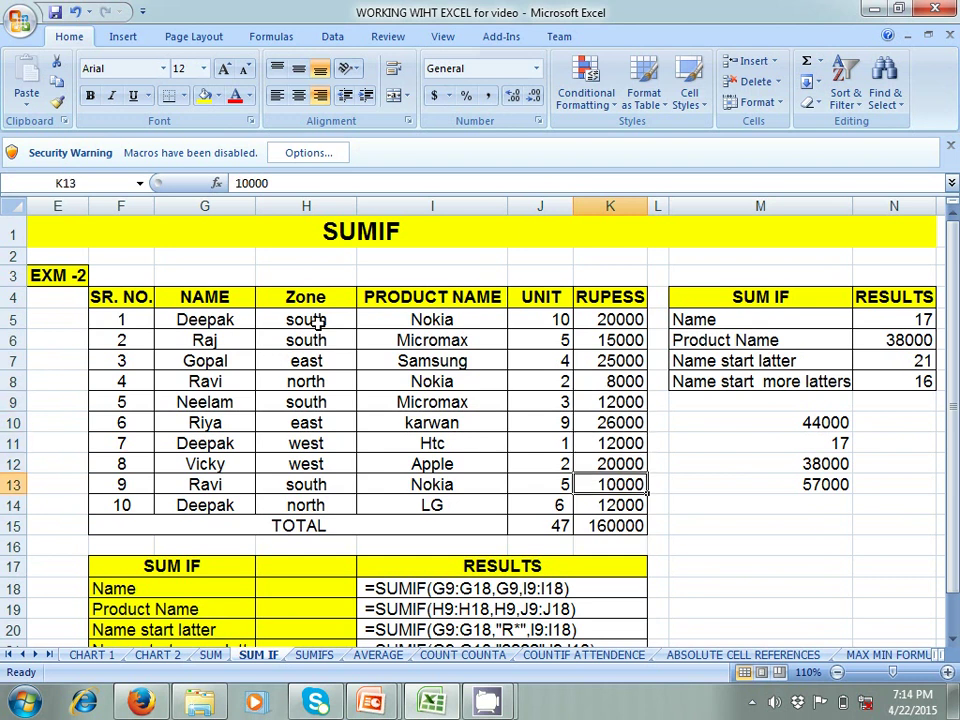
pyautogui.press('Right')
pyautogui.press('Right')
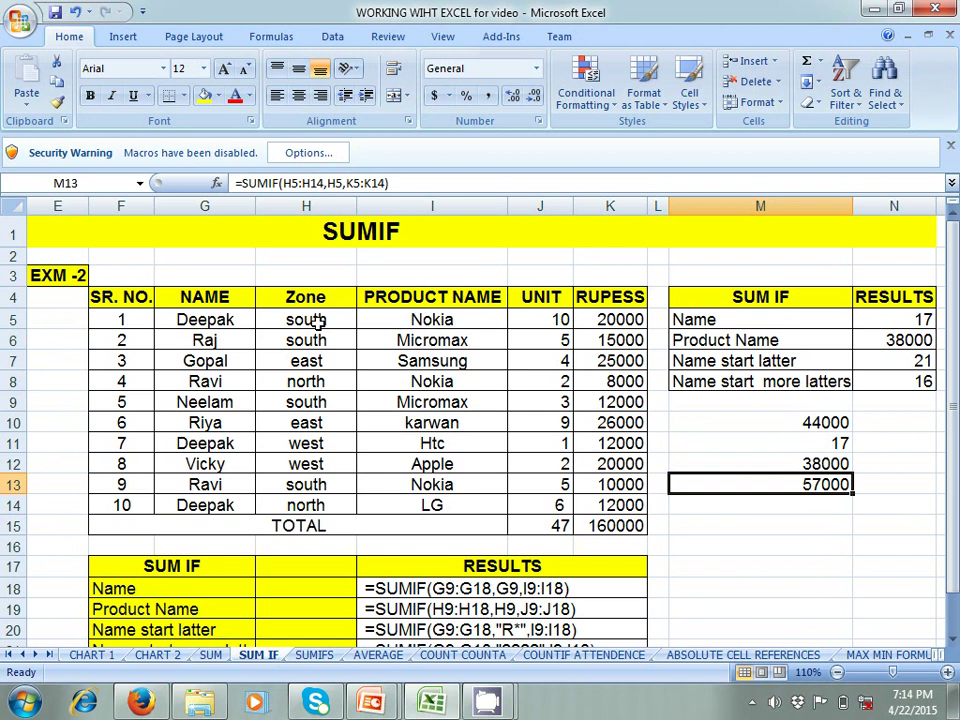
# Step: Begin a SUMIF formula in M14 with the NAME entries G5:G14 as its criteria range
pyautogui.press('Return')
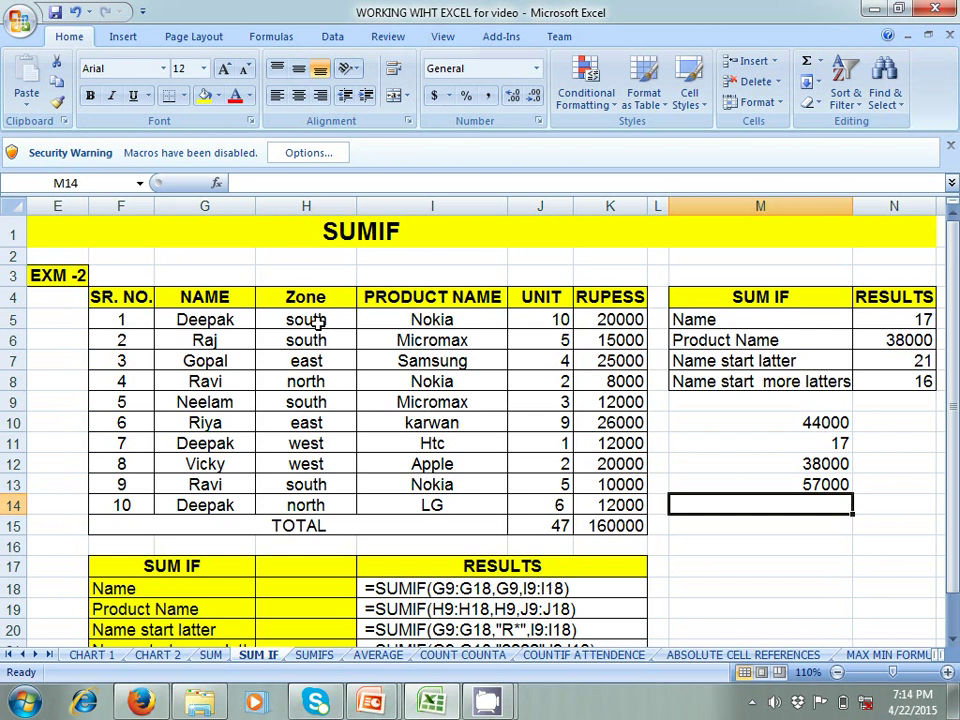
pyautogui.write('=')
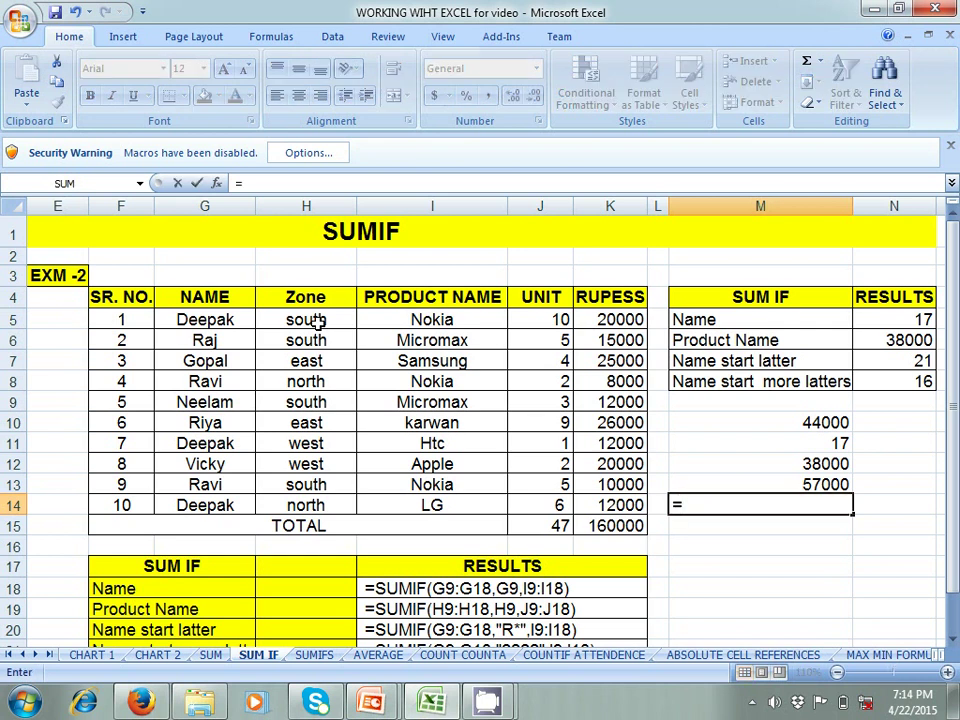
pyautogui.write('sumif')
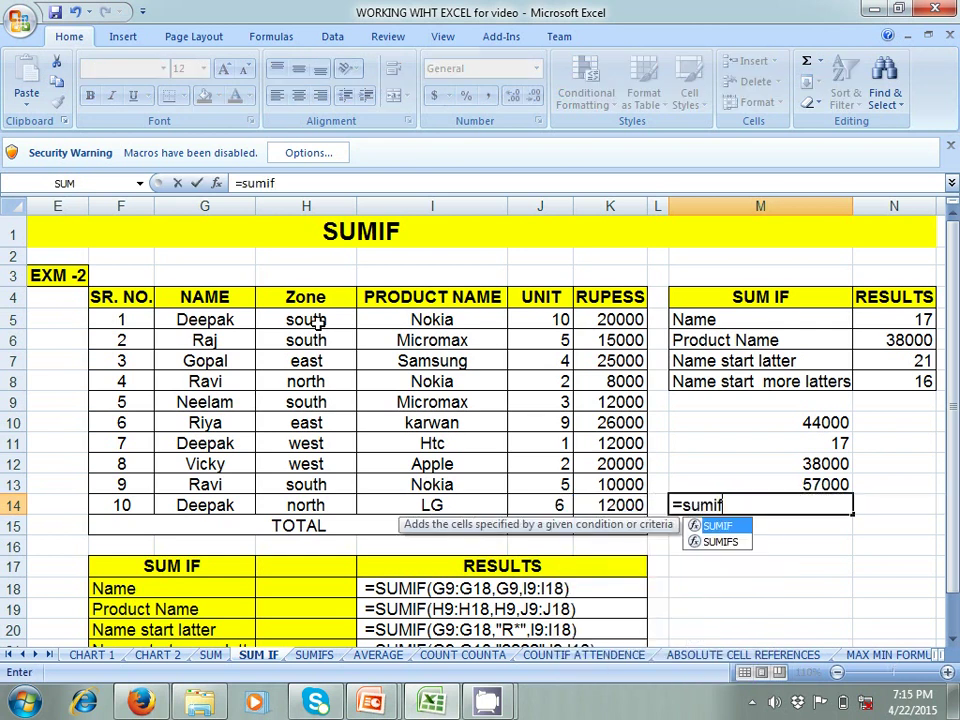
pyautogui.write('(')
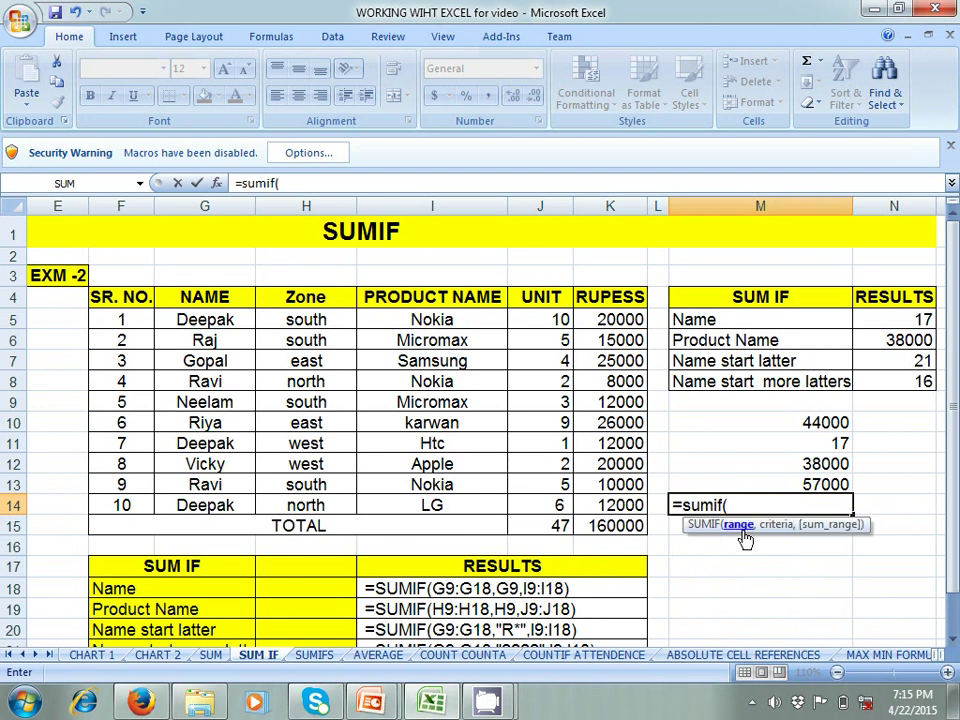
pyautogui.moveTo(229, 319); pyautogui.dragTo(231, 505)
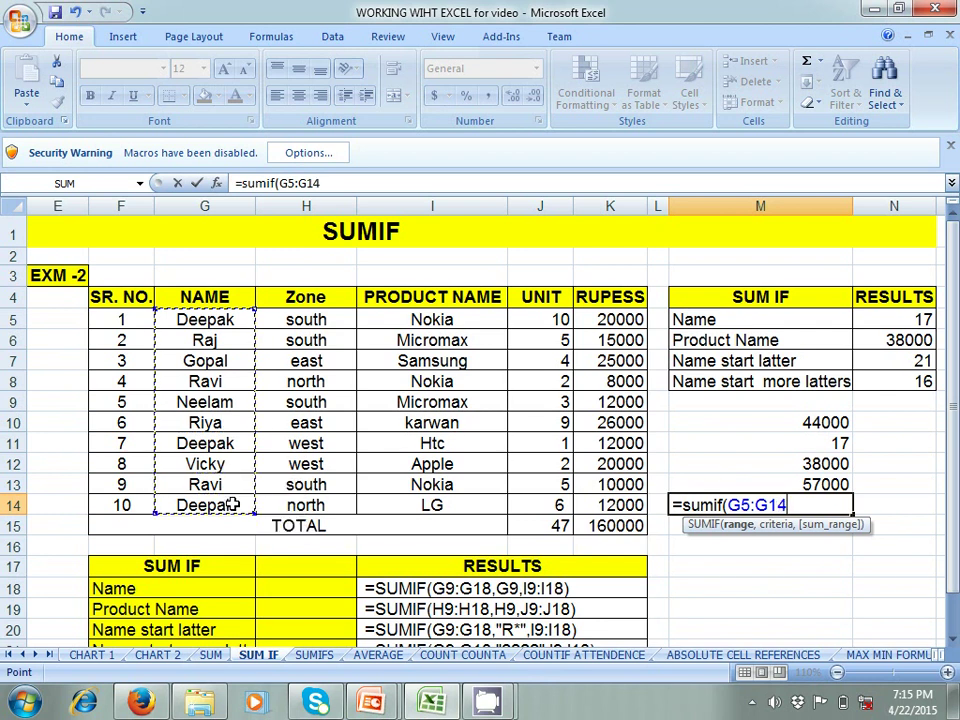
pyautogui.write(',')
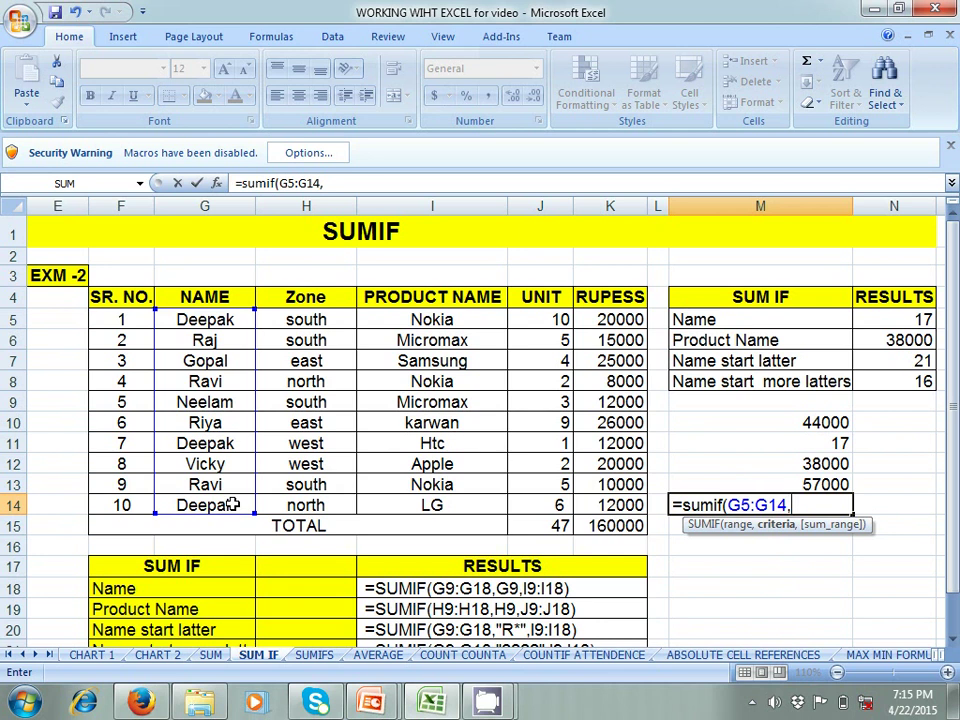
# Step: Open the Windows On-Screen Keyboard and move it up so the SUMIF formula in M14 stays clear
pyautogui.click(22, 702)
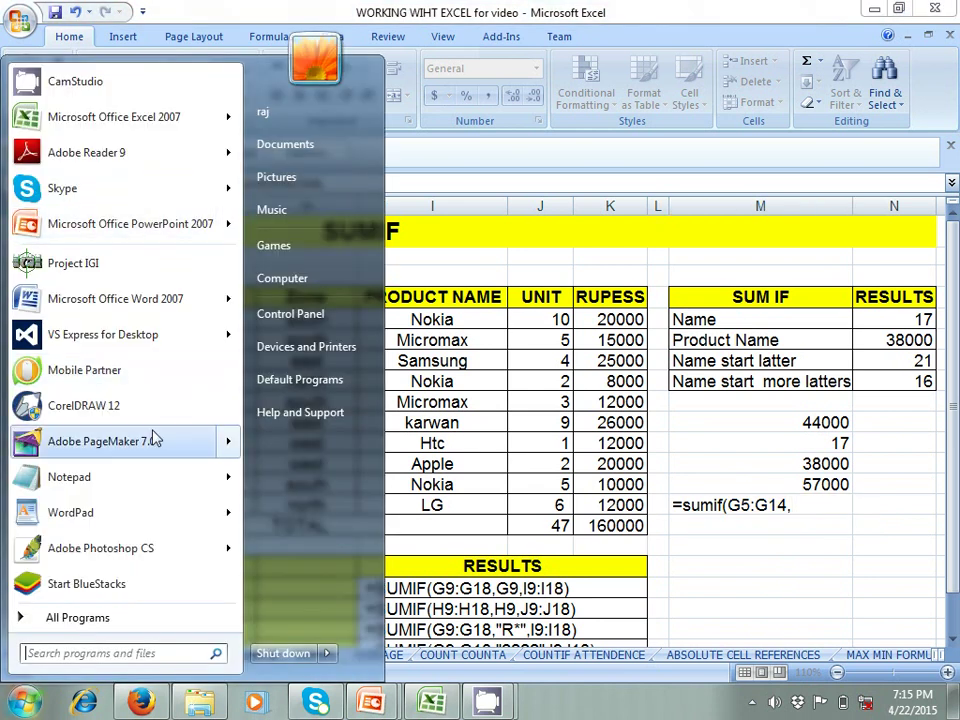
pyautogui.click(128, 632)
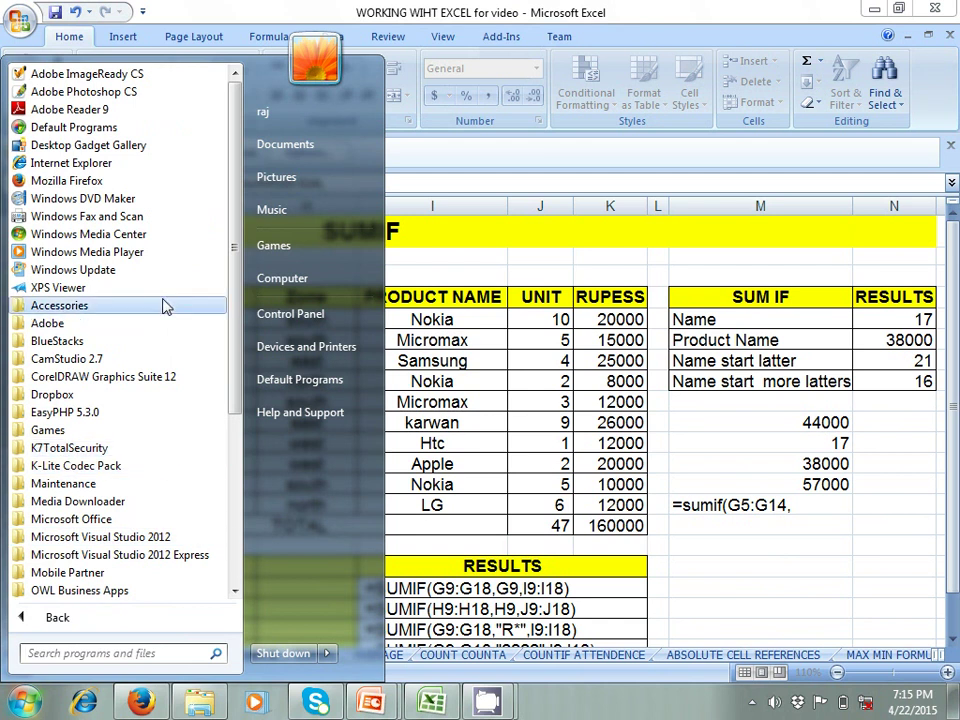
pyautogui.click(165, 305)
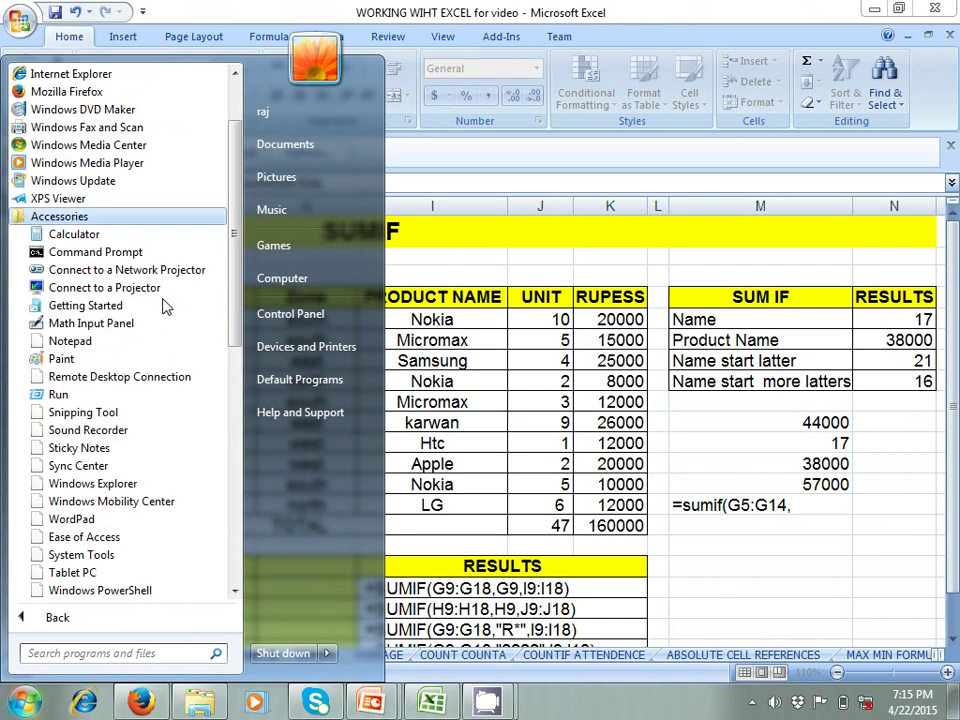
pyautogui.click(138, 541)
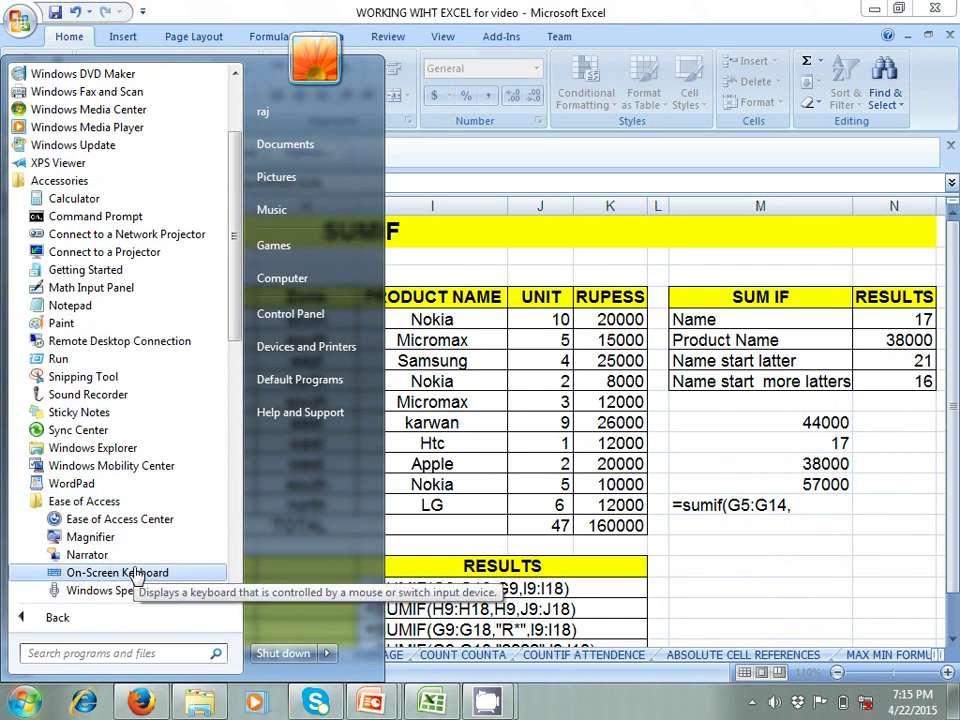
pyautogui.click(138, 574)
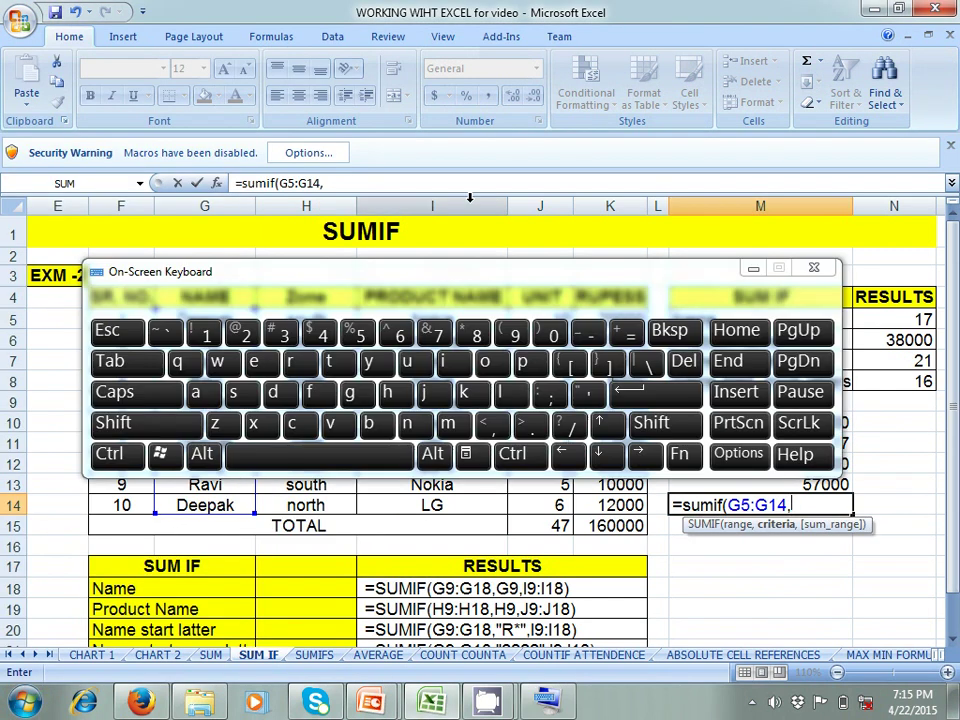
pyautogui.moveTo(463, 272); pyautogui.dragTo(495, 95)
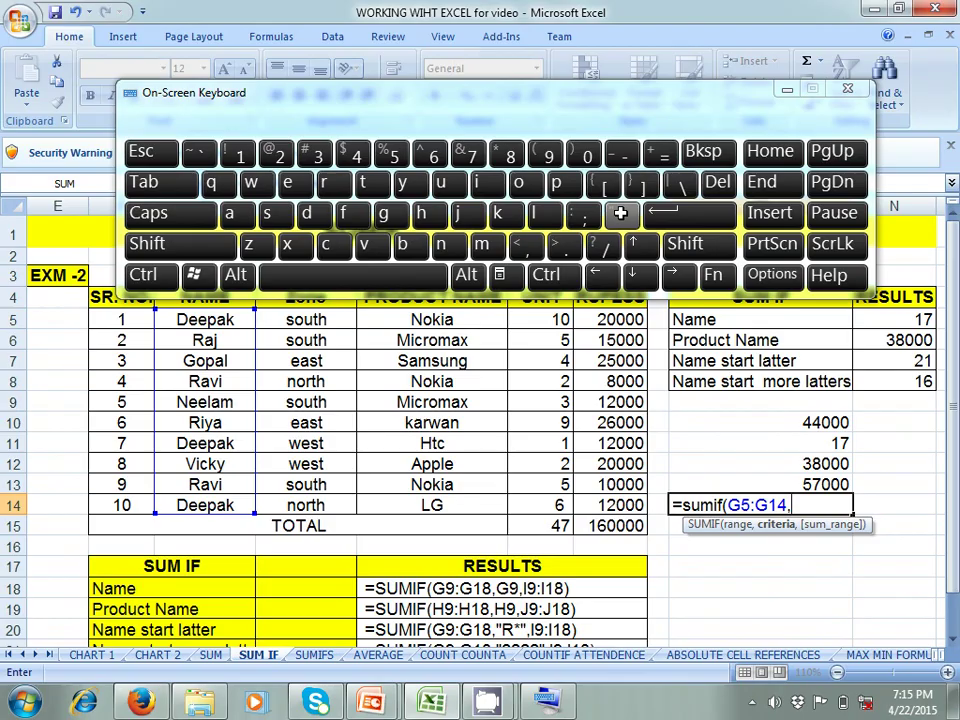
pyautogui.press('ctrl')
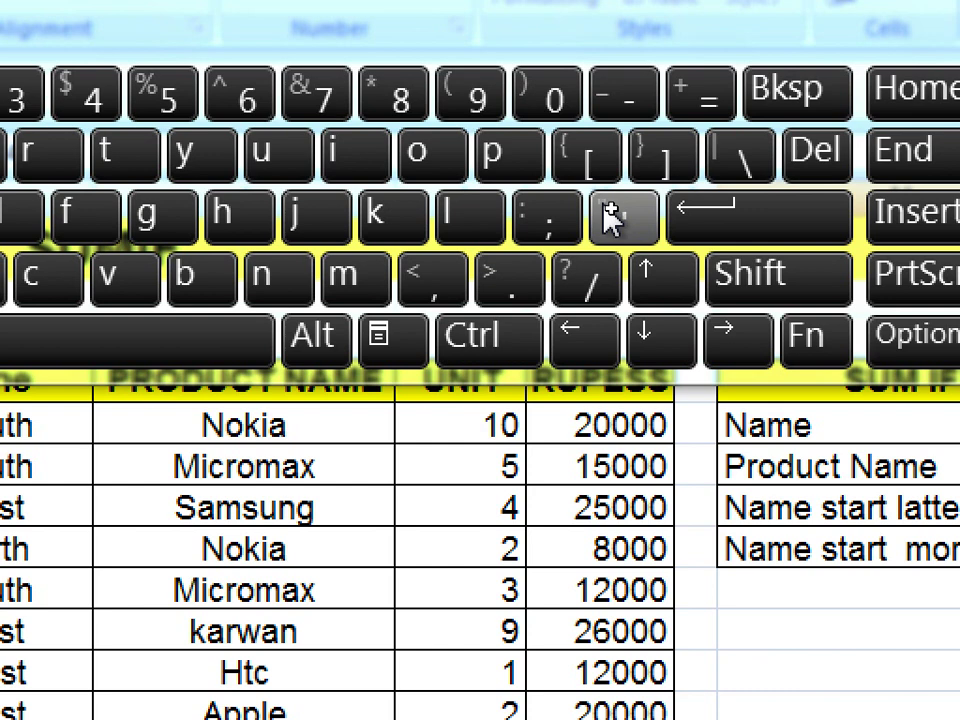
pyautogui.press('ctrl')
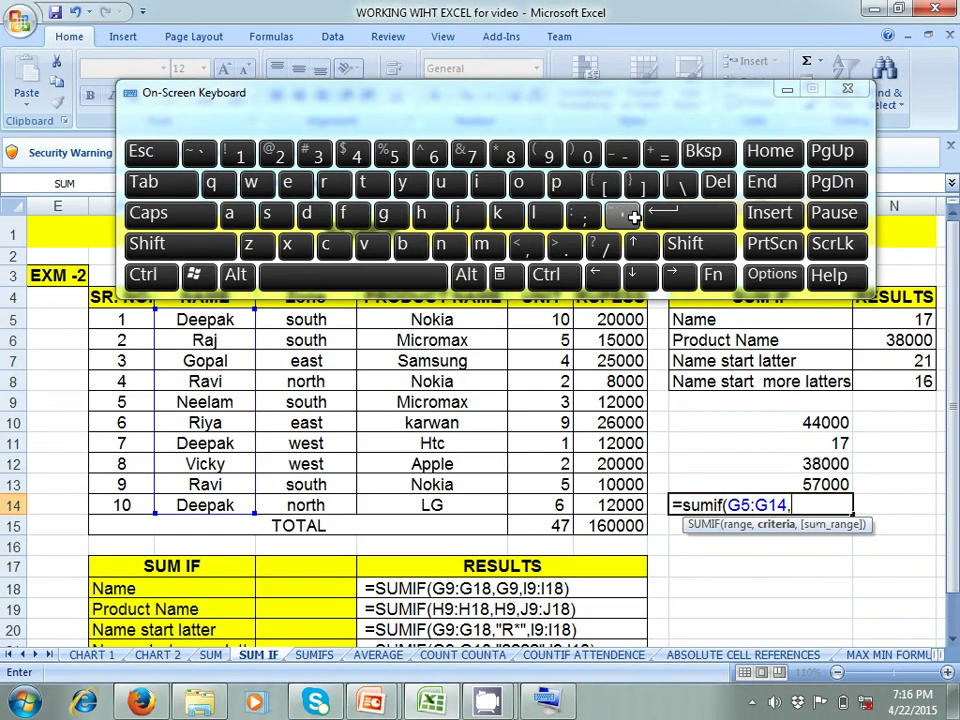
pyautogui.click(681, 242)
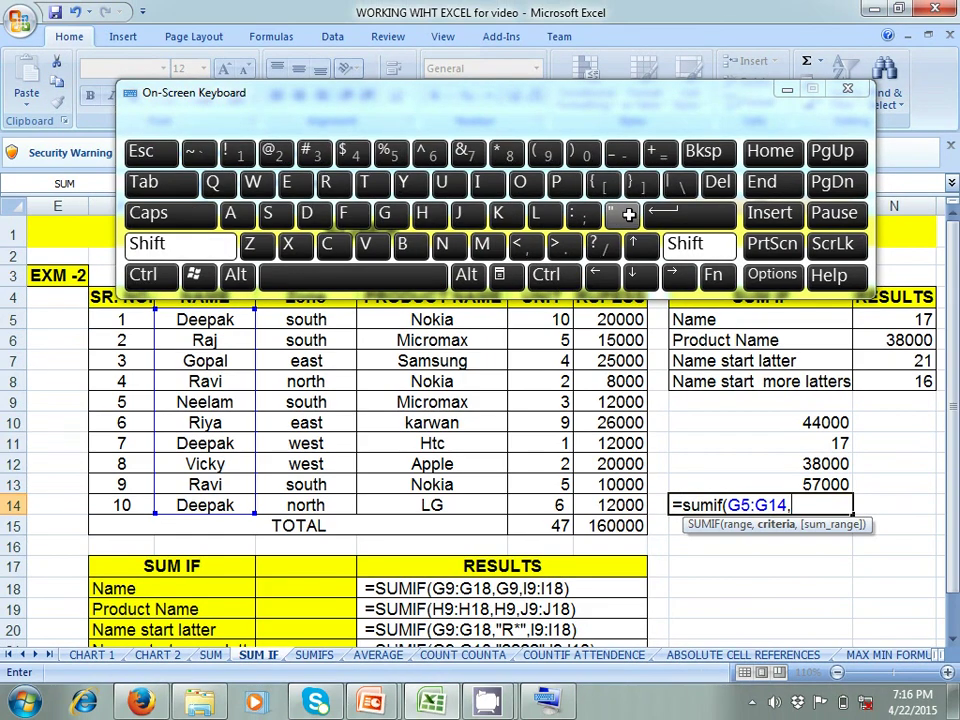
pyautogui.press('ctrl')
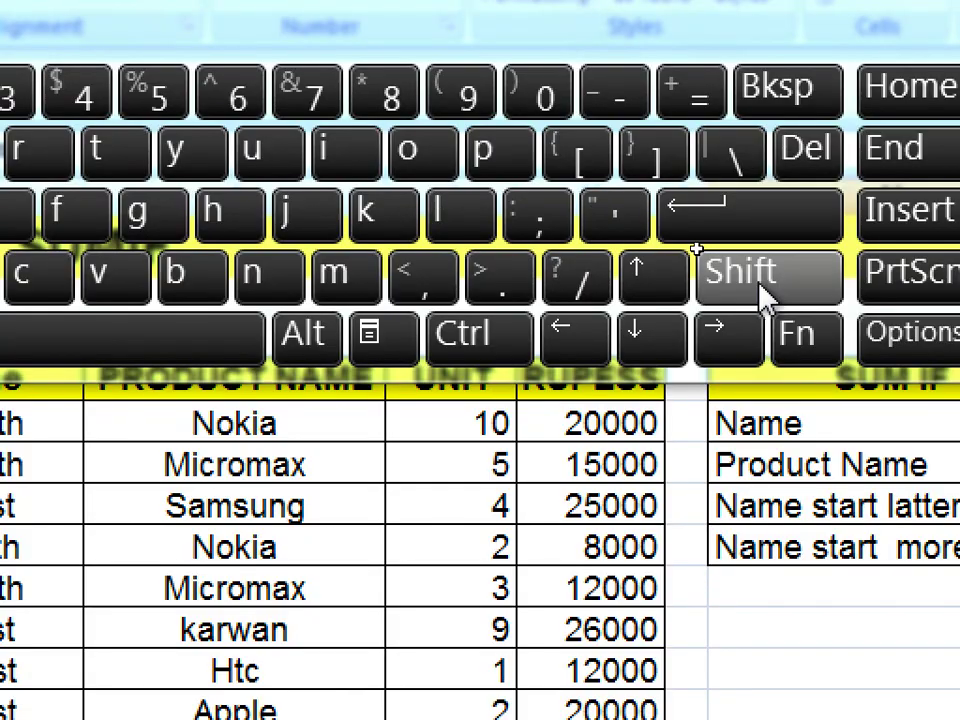
pyautogui.click(693, 249)
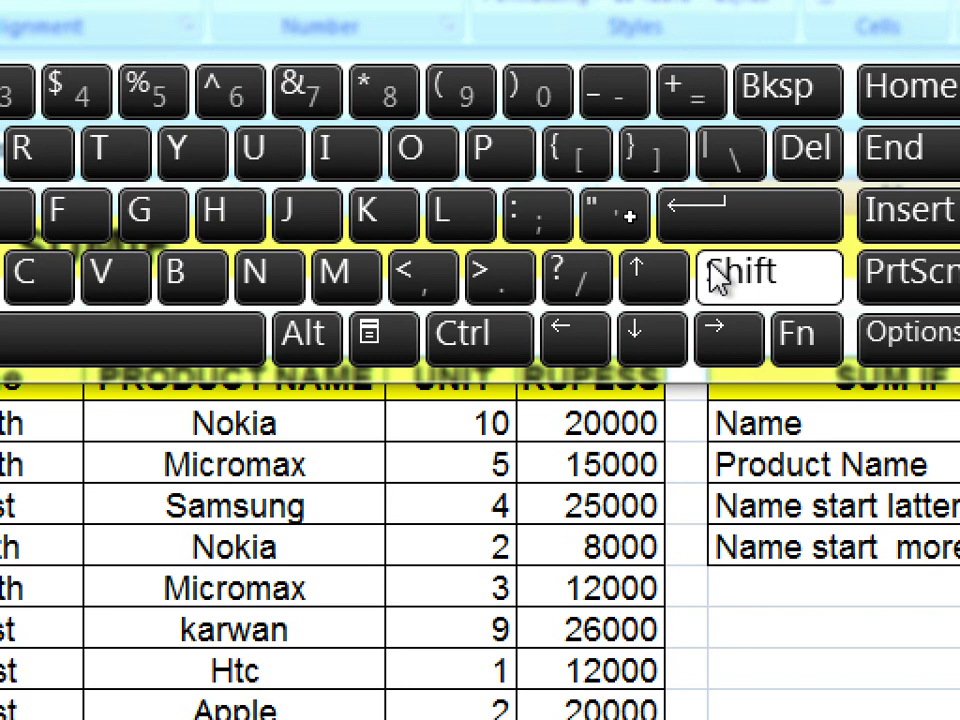
pyautogui.click(600, 215)
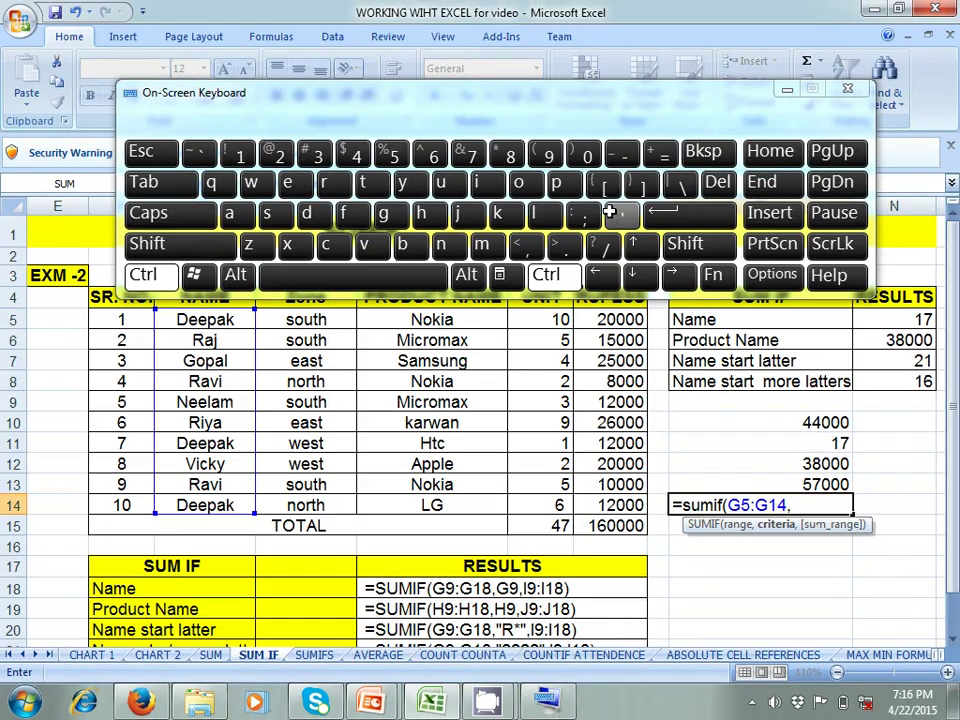
pyautogui.click(600, 215)
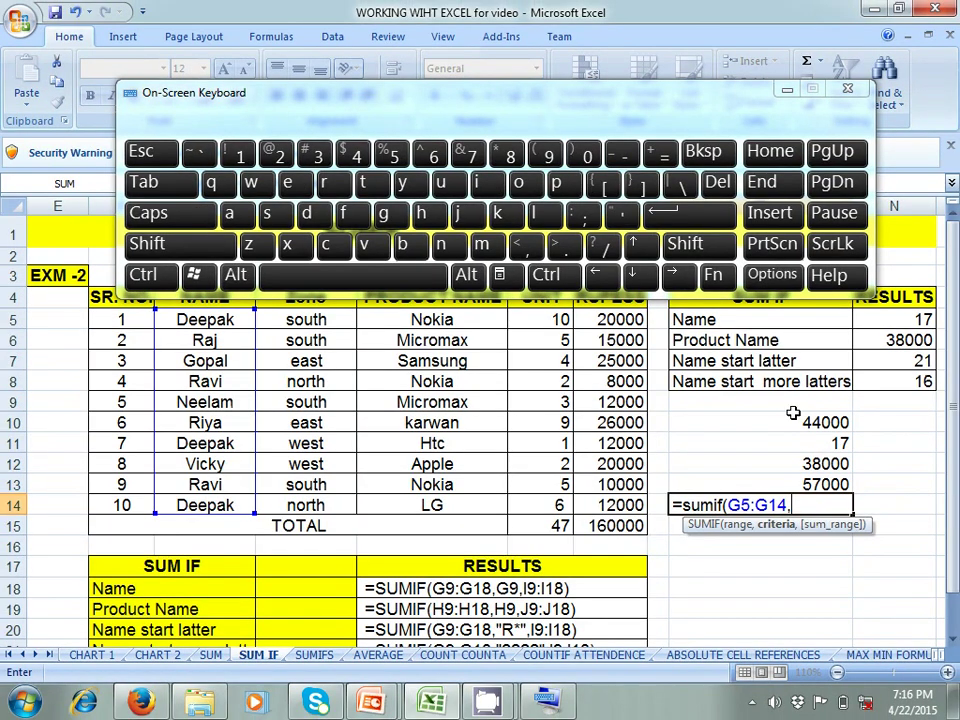
# Step: Enter "R*" in double quotes as the criterion of the M14 SUMIF formula, followed by a comma
pyautogui.click(685, 244)
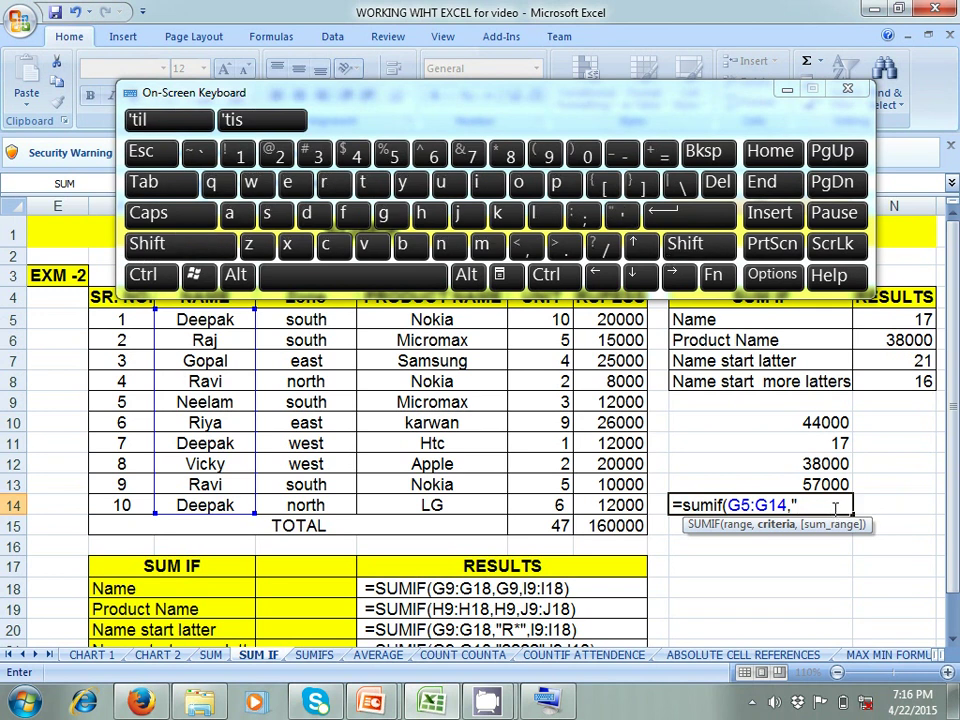
pyautogui.write('R')
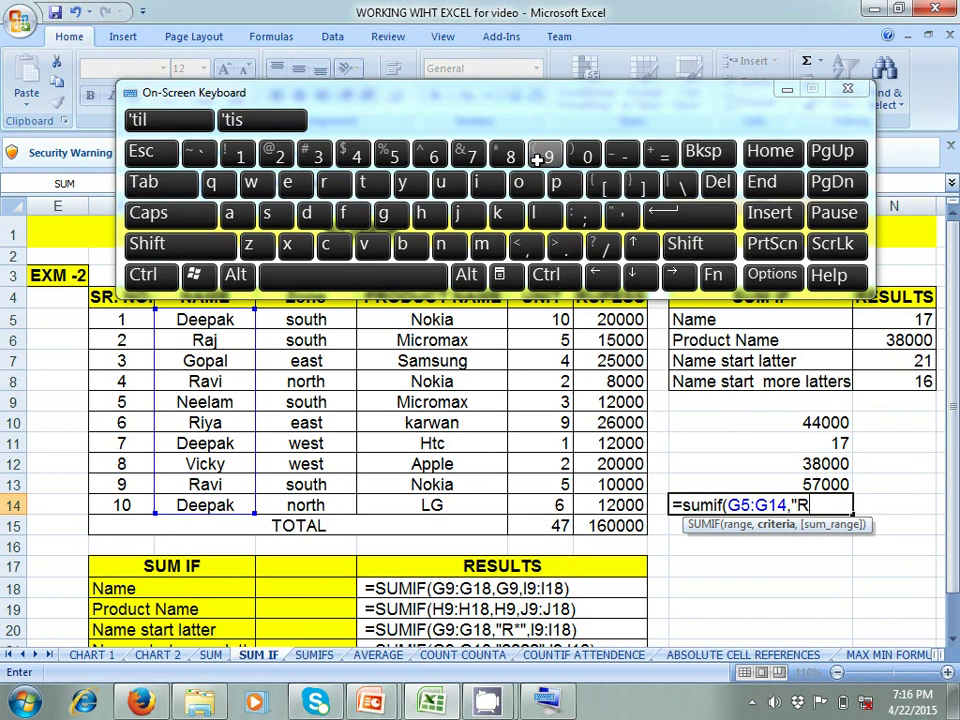
pyautogui.click(668, 243)
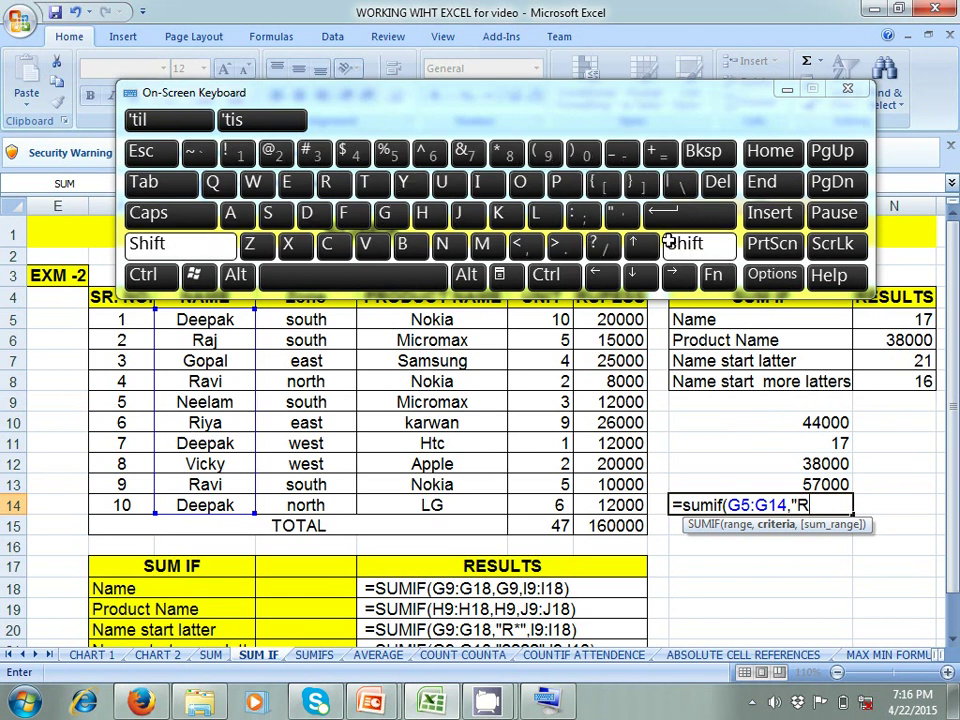
pyautogui.click(508, 150)
pyautogui.click(673, 243)
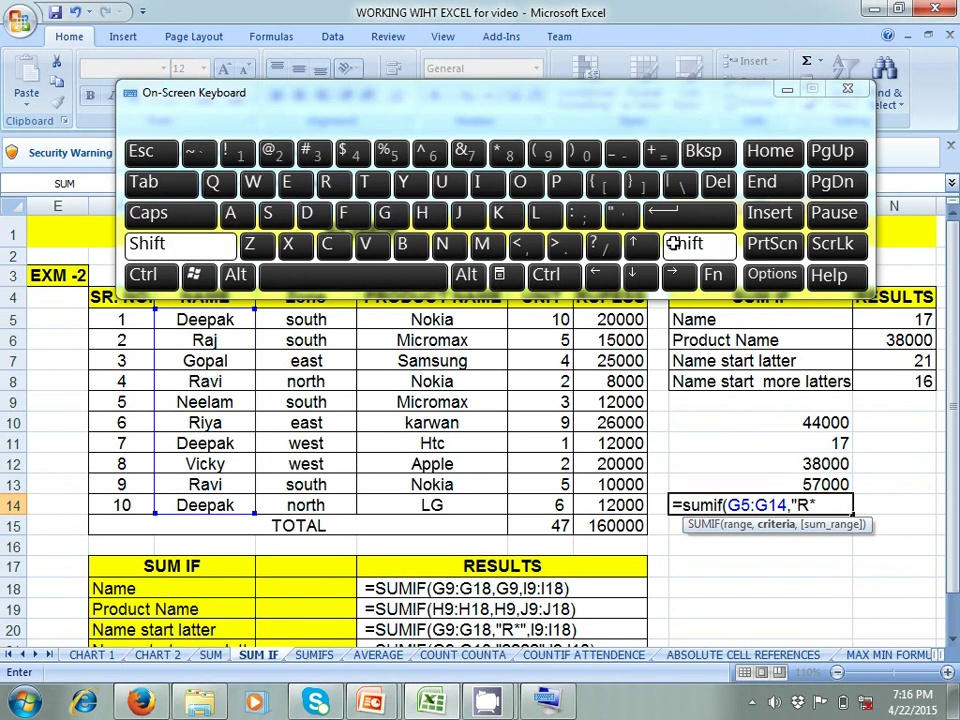
pyautogui.click(621, 214)
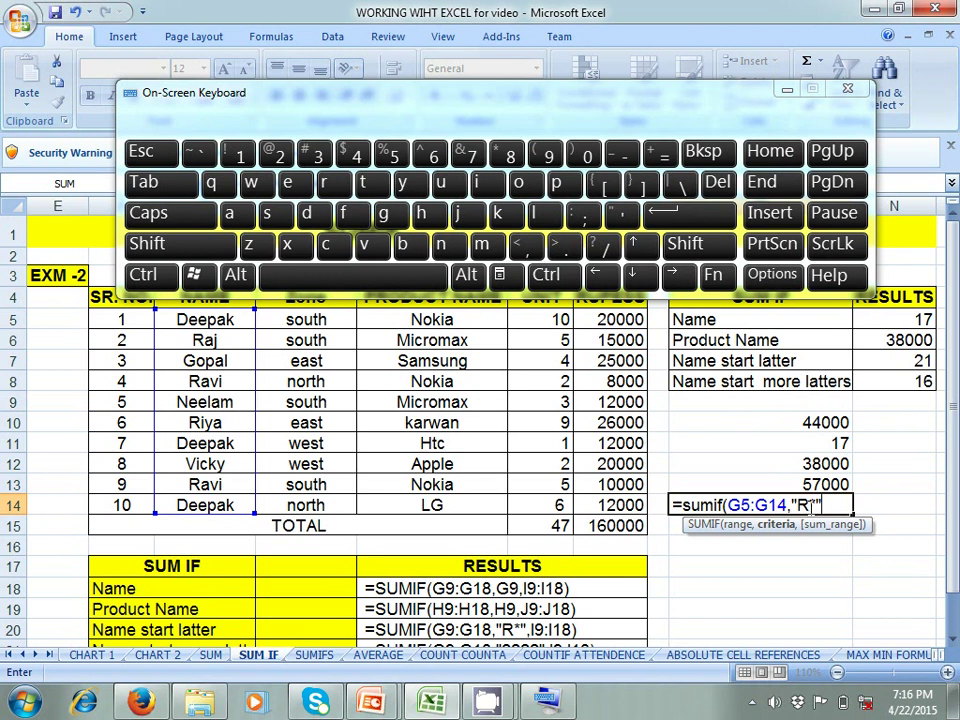
pyautogui.write(',')
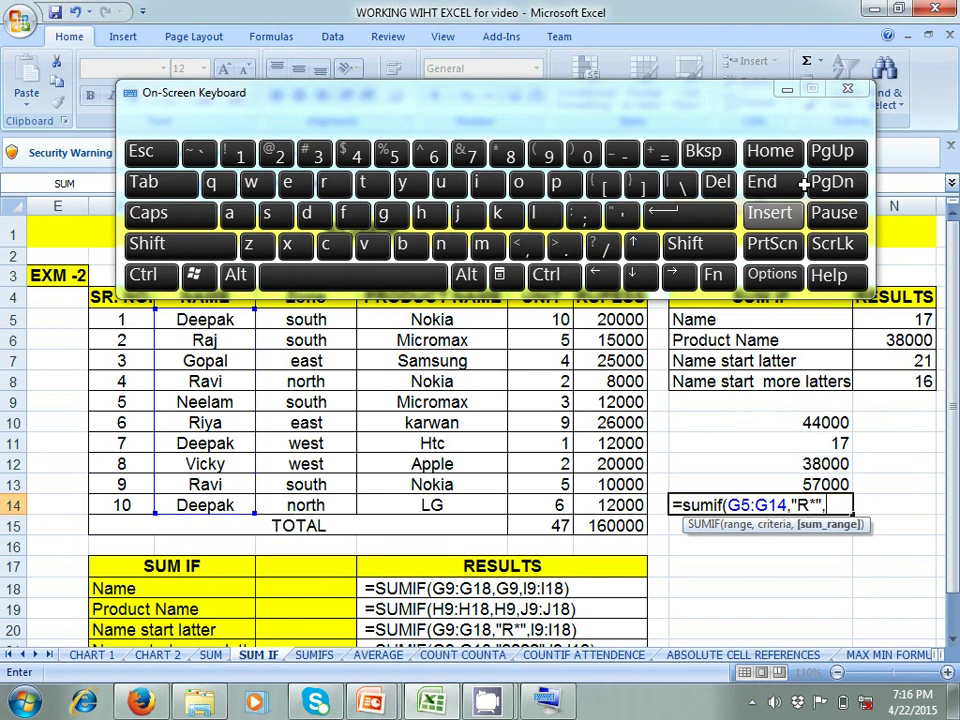
# Step: Minimize the On-Screen Keyboard and complete the M14 SUMIF formula with K5:K15 as the sum range
pyautogui.click(785, 91)
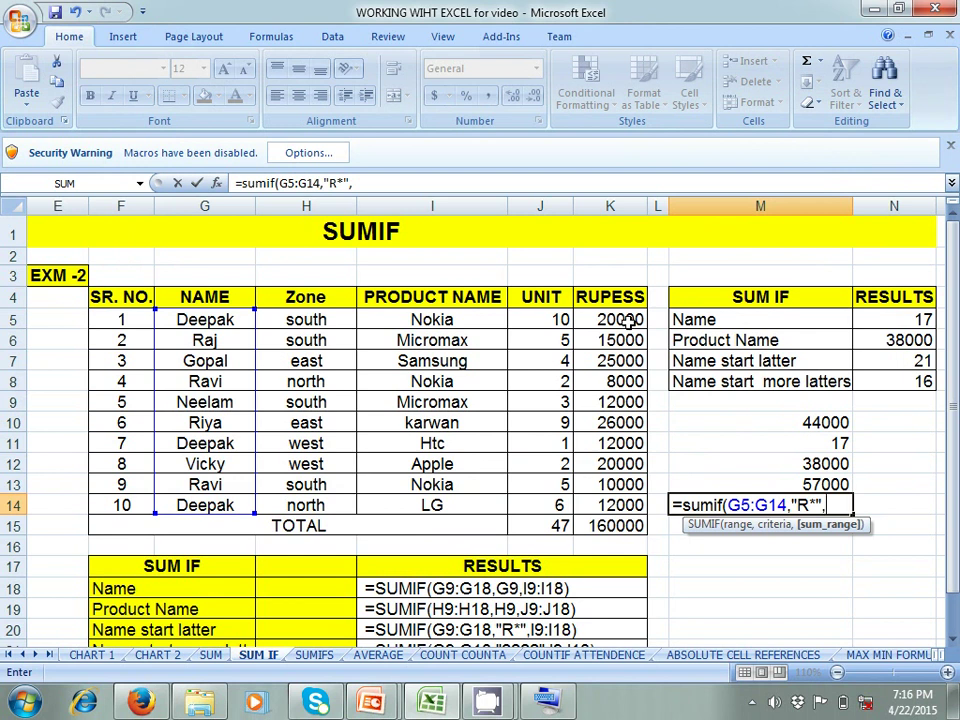
pyautogui.moveTo(628, 320); pyautogui.dragTo(622, 522)
pyautogui.write(')')
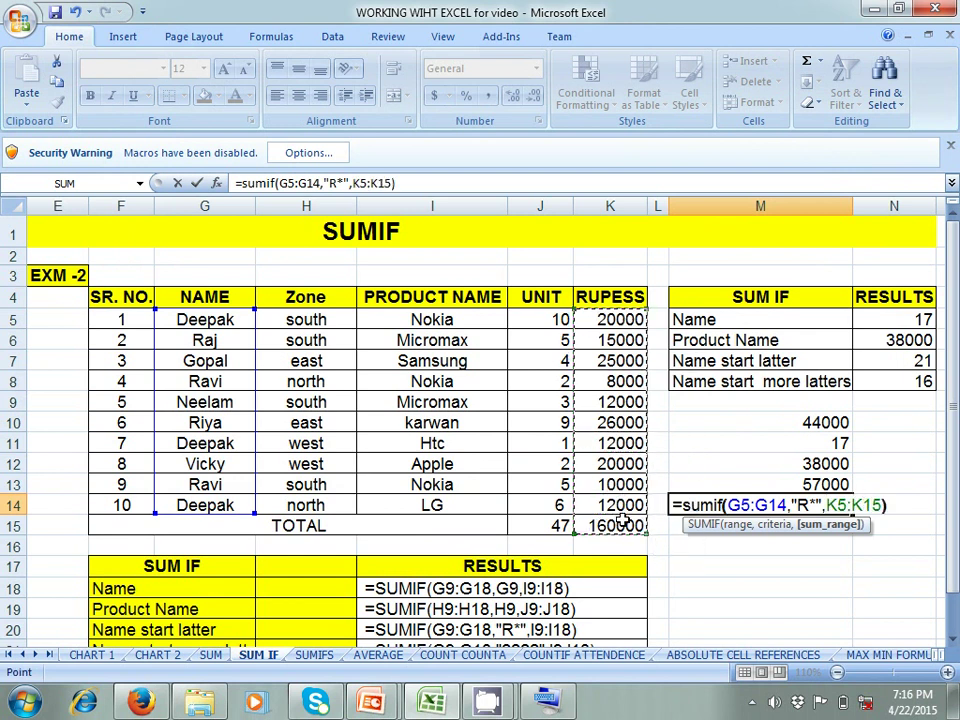
pyautogui.press('Return')
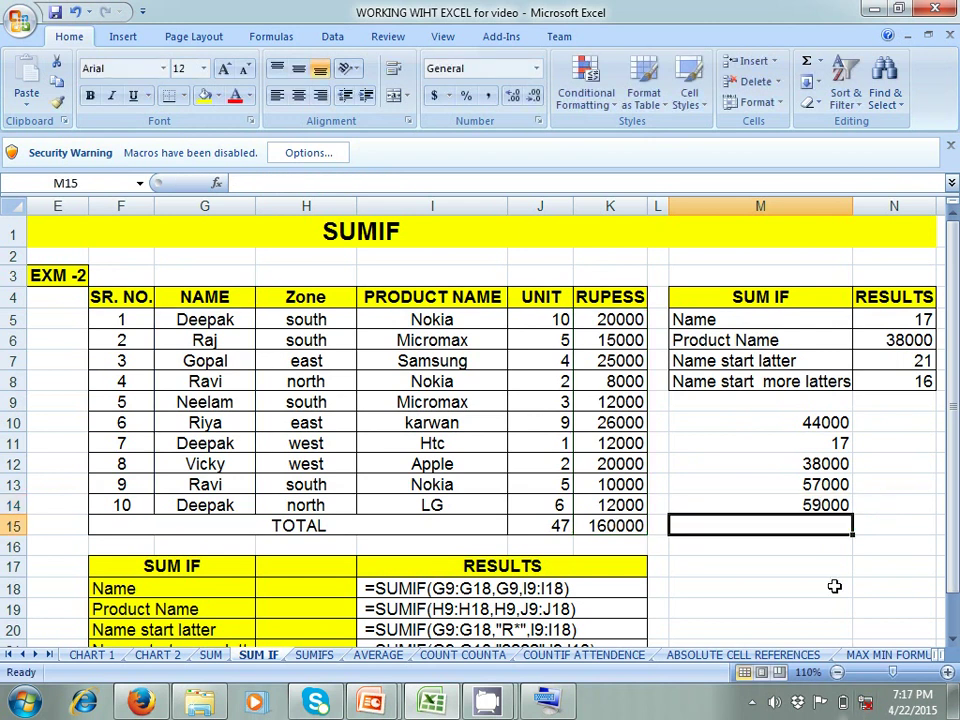
# Step: Check the formula in M14 against the RUPESS entries in K6, K8 and K10 for names starting with R
pyautogui.click(798, 507)
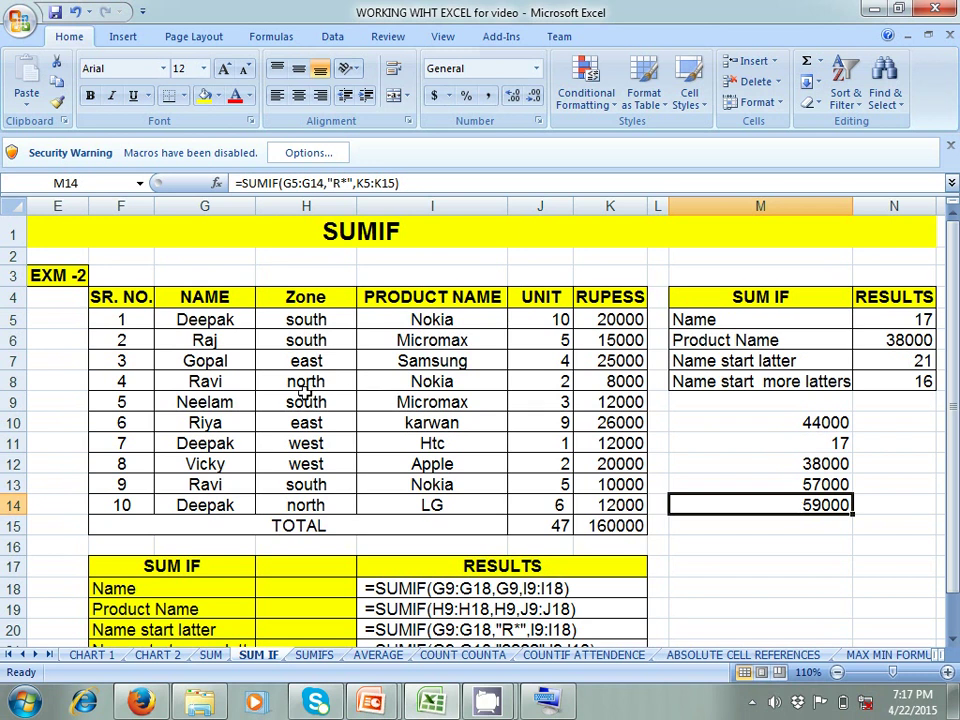
pyautogui.click(222, 342)
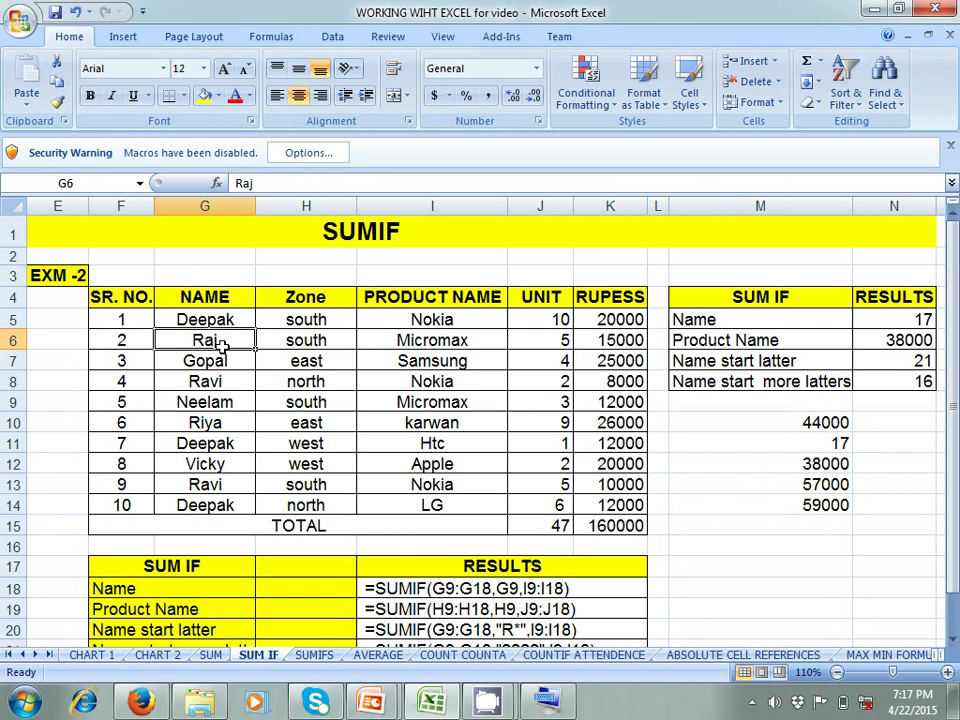
pyautogui.press('Right')
pyautogui.press('Right')
pyautogui.press('Right')
pyautogui.press('Right')
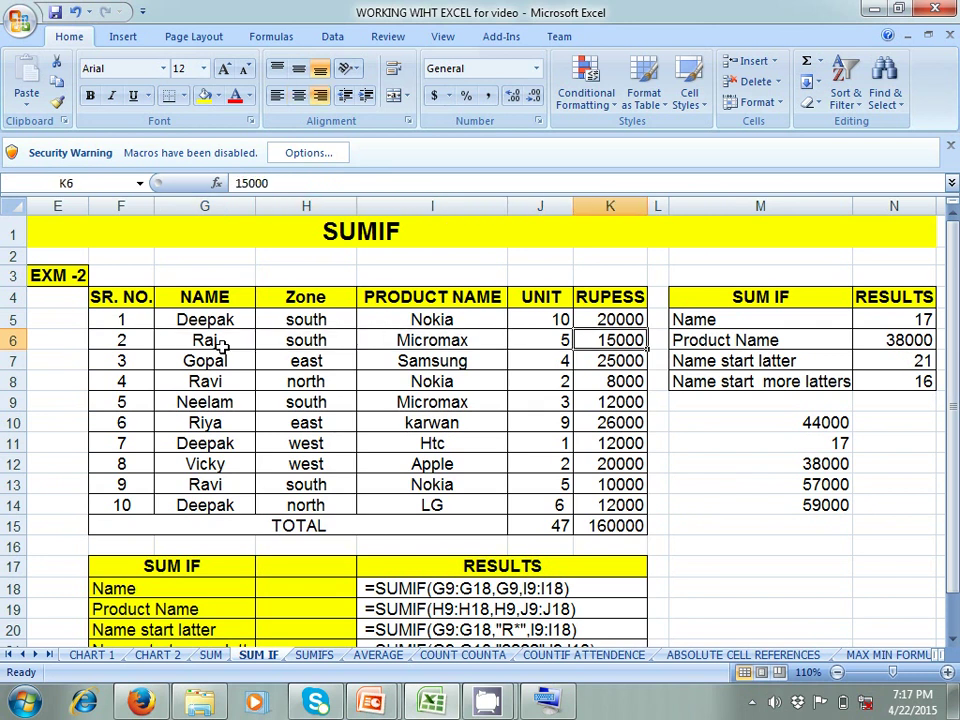
pyautogui.press('Down')
pyautogui.press('Down')
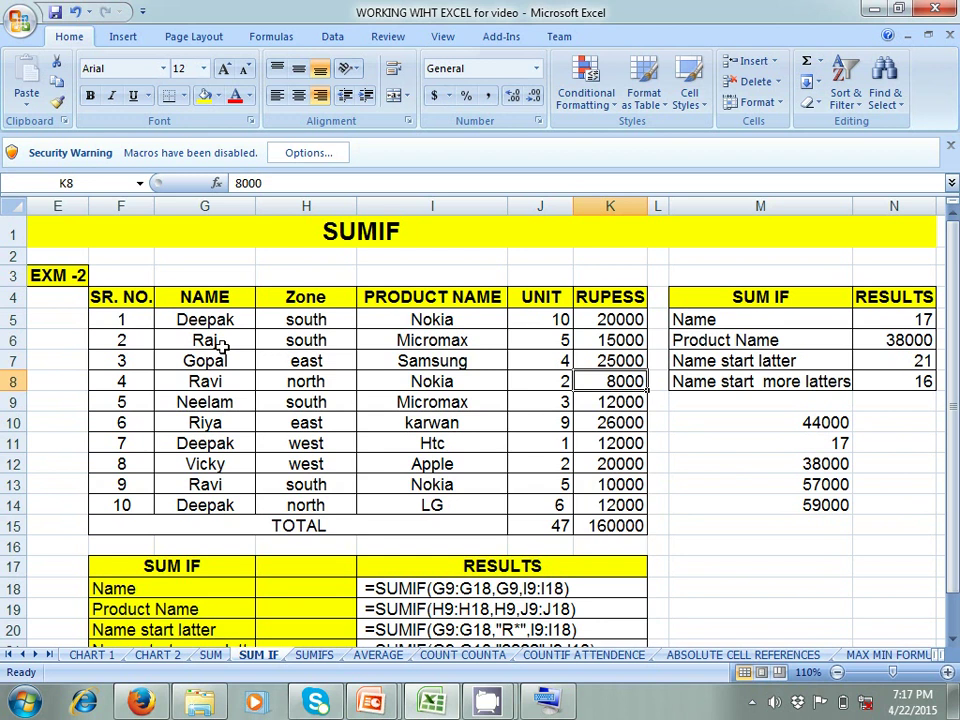
pyautogui.press('Down')
pyautogui.press('Down')
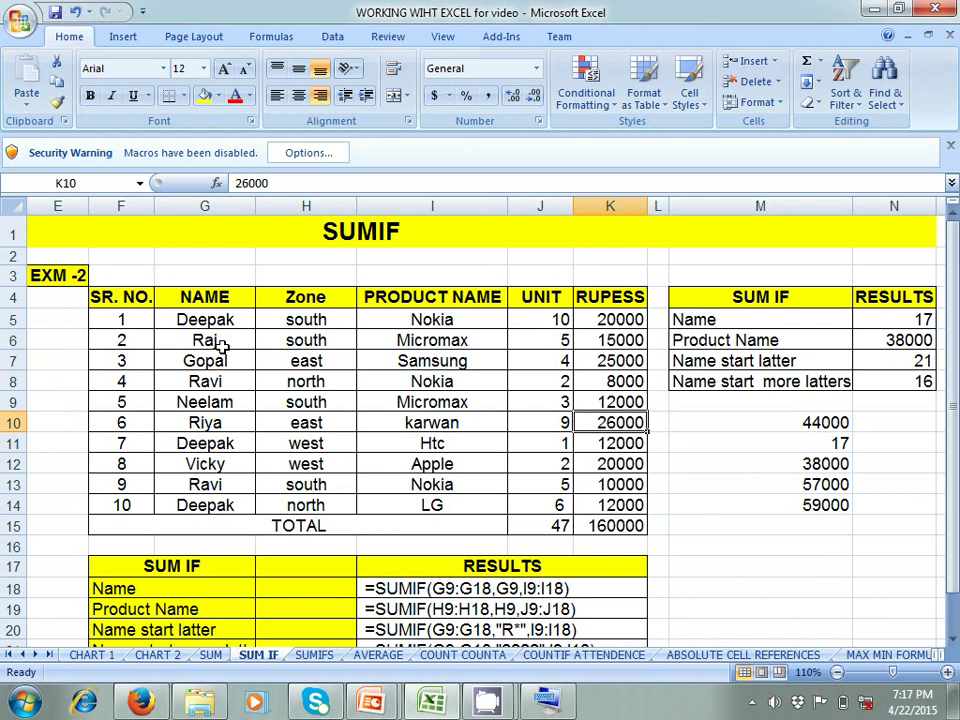
# Step: Open the Windows Calculator for checking the M14 total
pyautogui.click(33, 706)
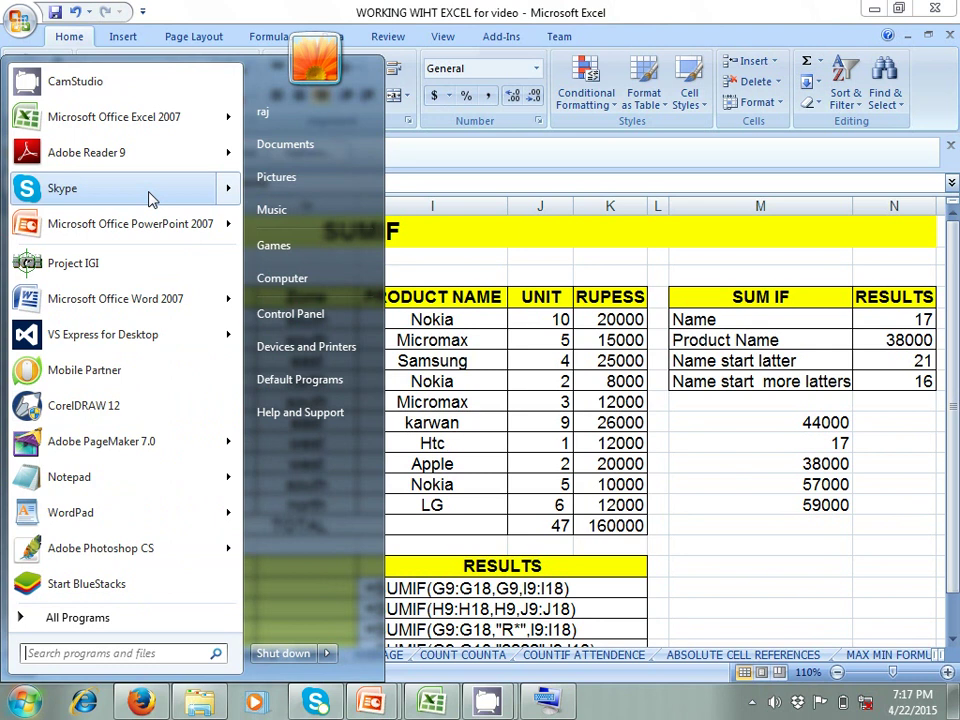
pyautogui.click(137, 627)
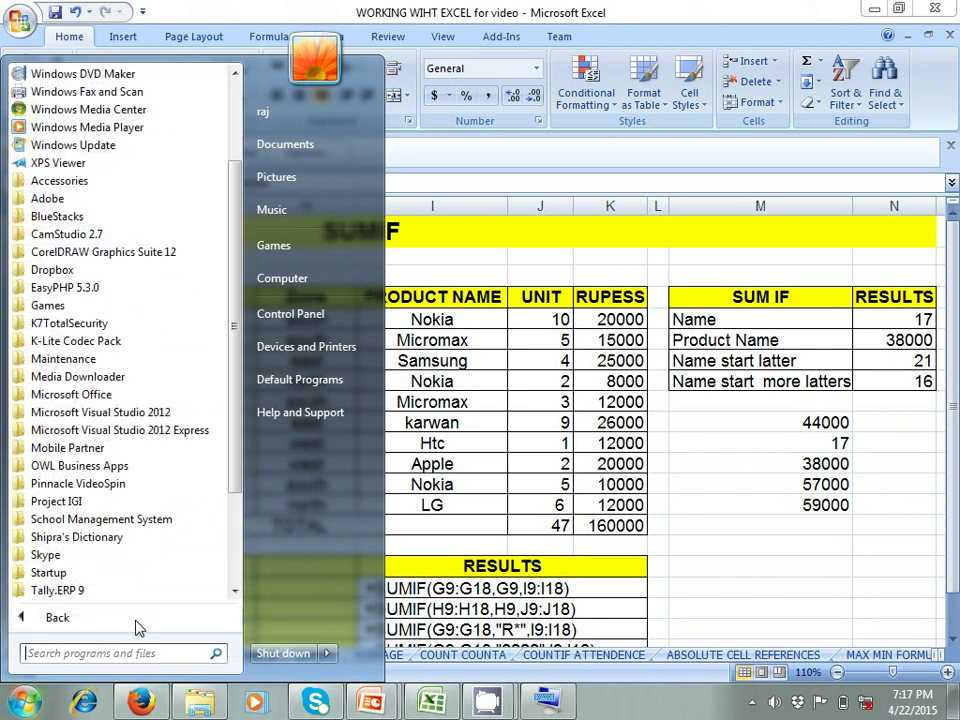
pyautogui.click(155, 180)
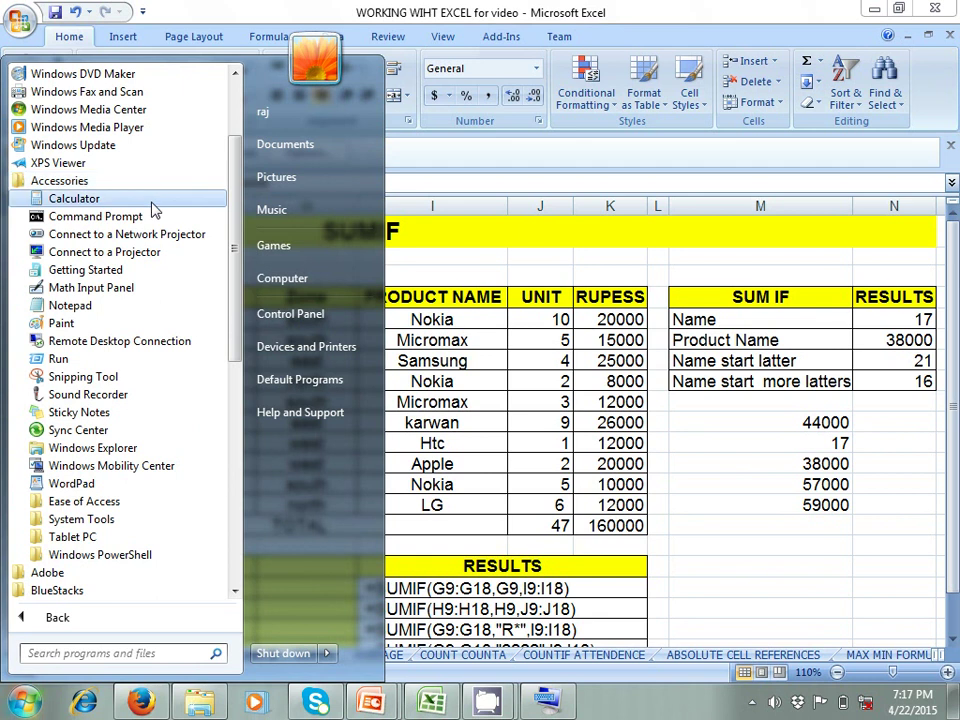
pyautogui.click(74, 199)
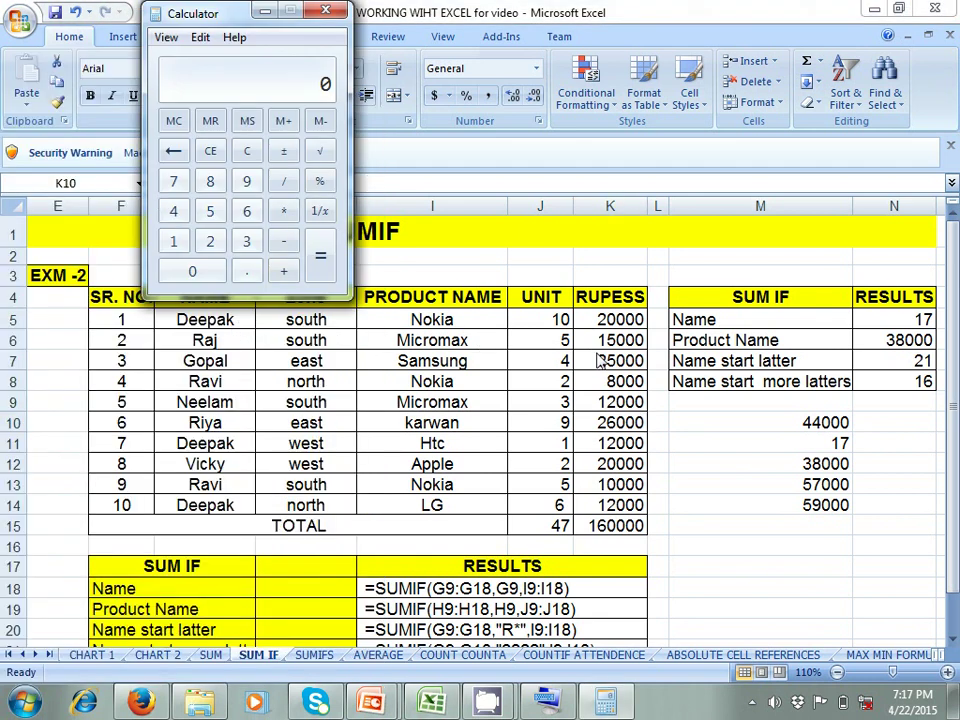
# Step: Add 15000 and 8000 in the Calculator, the RUPESS amounts in K6 and K8 for names starting with R
pyautogui.click(174, 241)
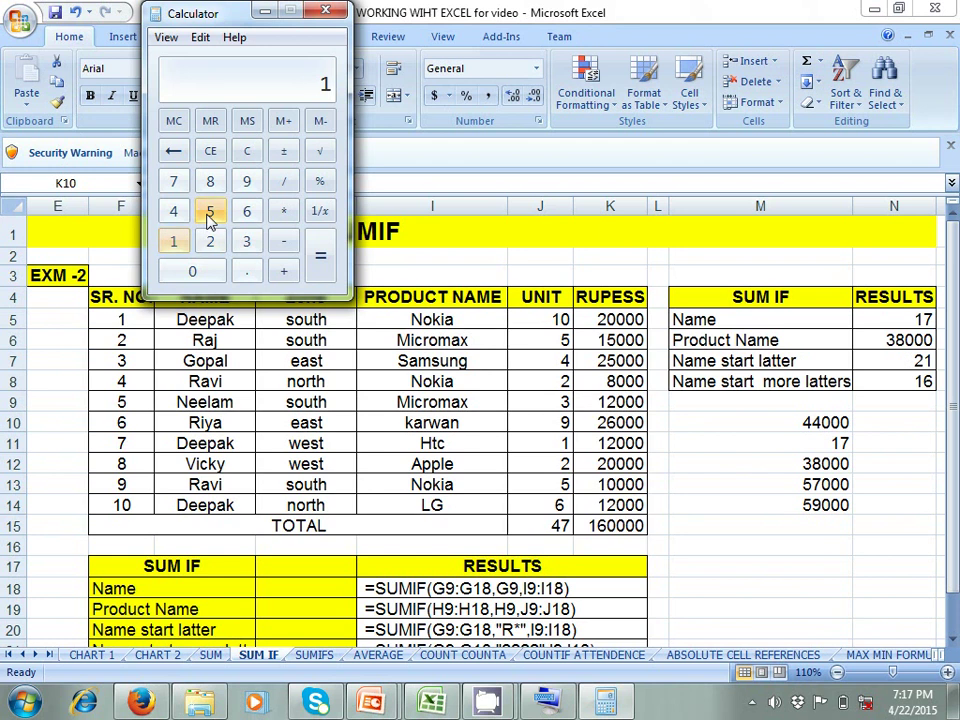
pyautogui.click(210, 213)
pyautogui.click(205, 273)
pyautogui.click(205, 273)
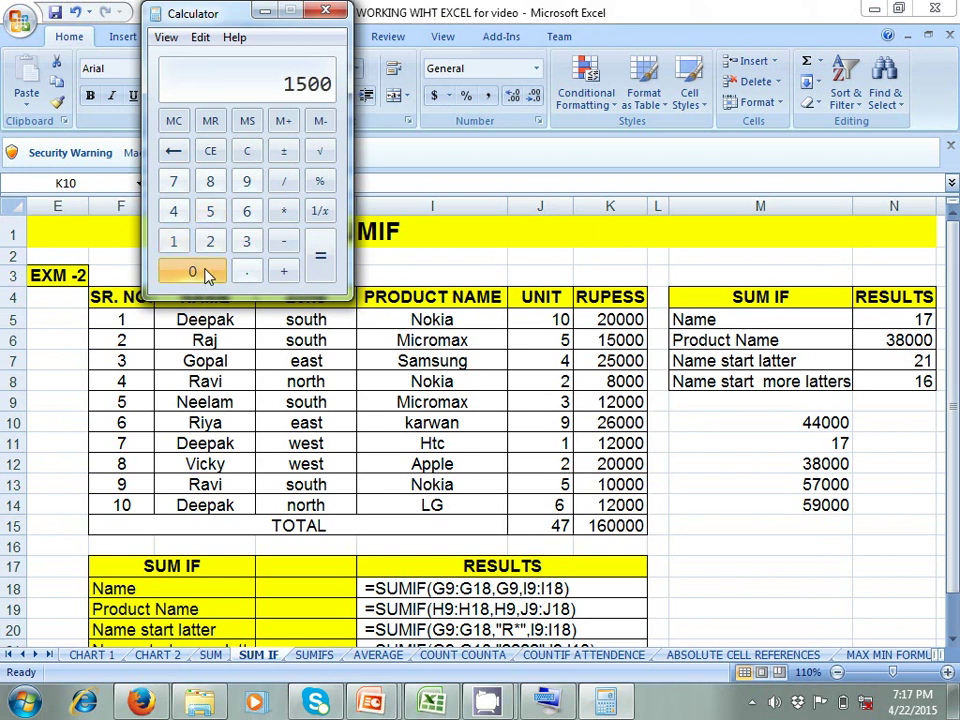
pyautogui.click(205, 273)
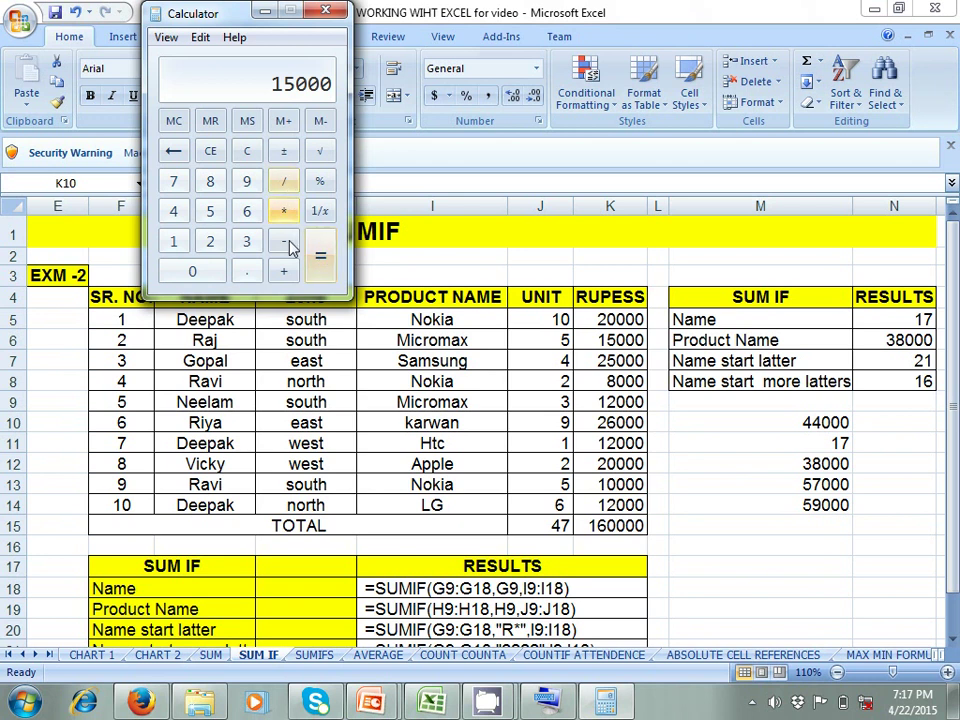
pyautogui.click(286, 274)
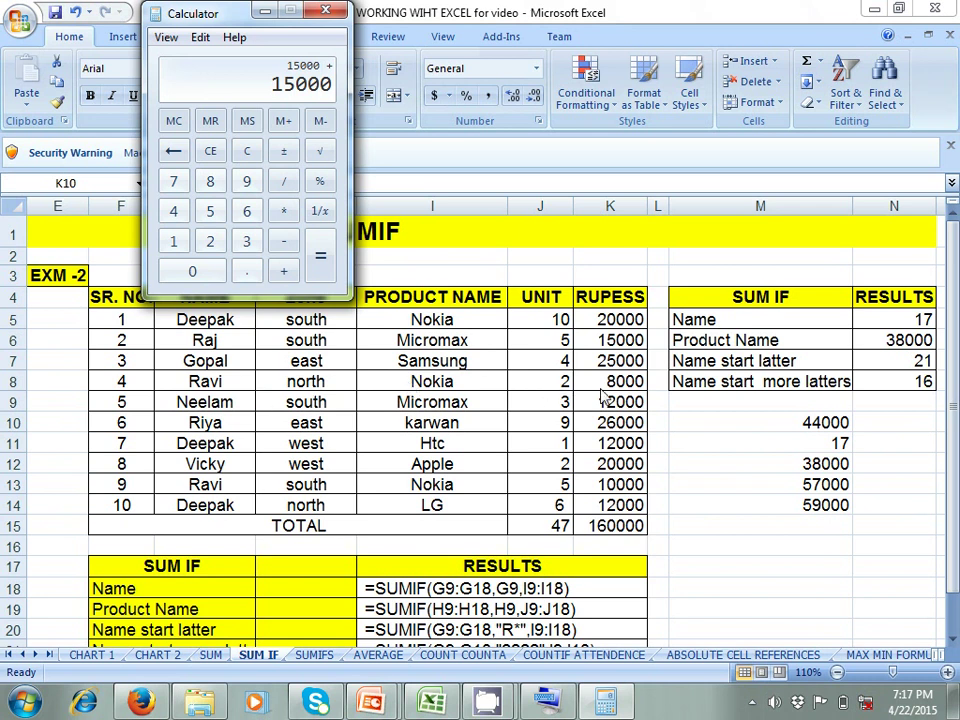
pyautogui.click(211, 193)
pyautogui.doubleClick(220, 276)
pyautogui.click(220, 278)
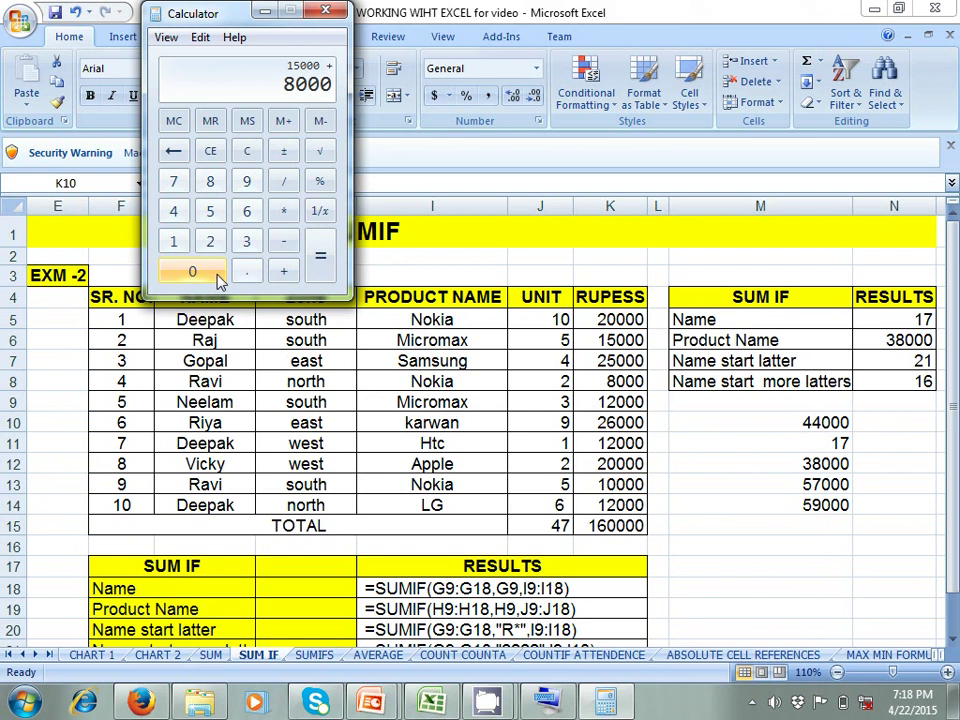
pyautogui.click(293, 273)
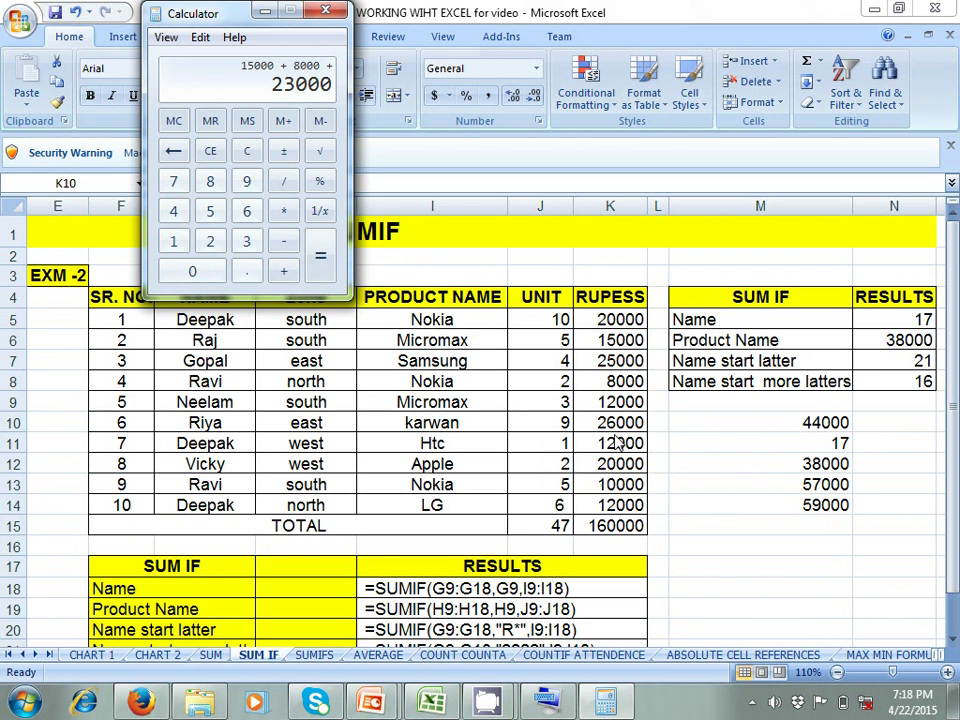
# Step: Add 26000, the RUPESS amount in K10, to the running Calculator sum
pyautogui.click(210, 241)
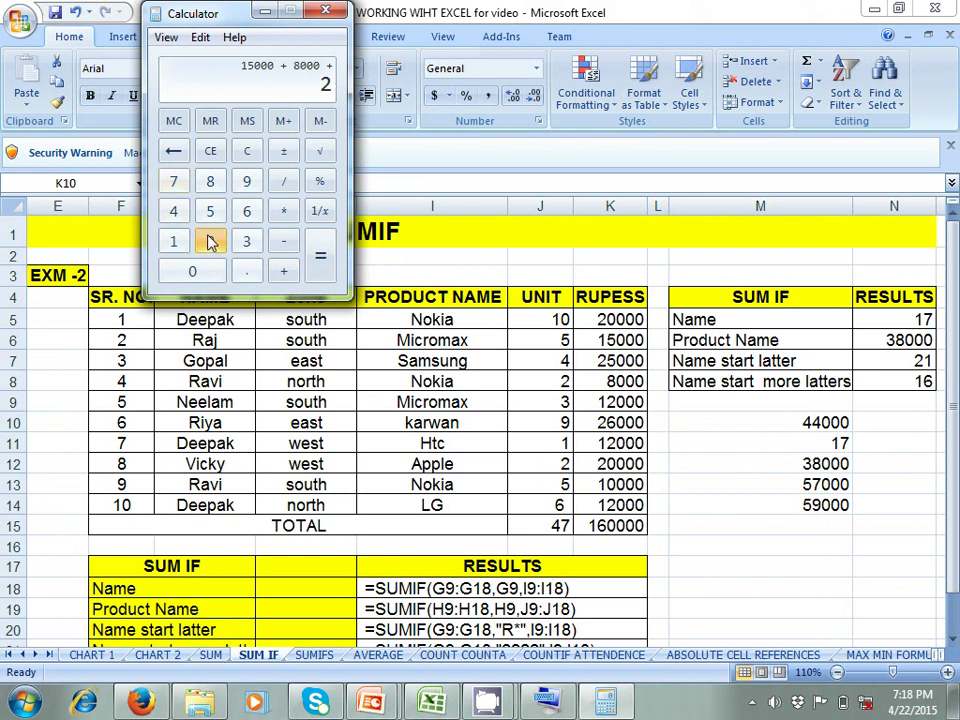
pyautogui.click(243, 214)
pyautogui.click(210, 271)
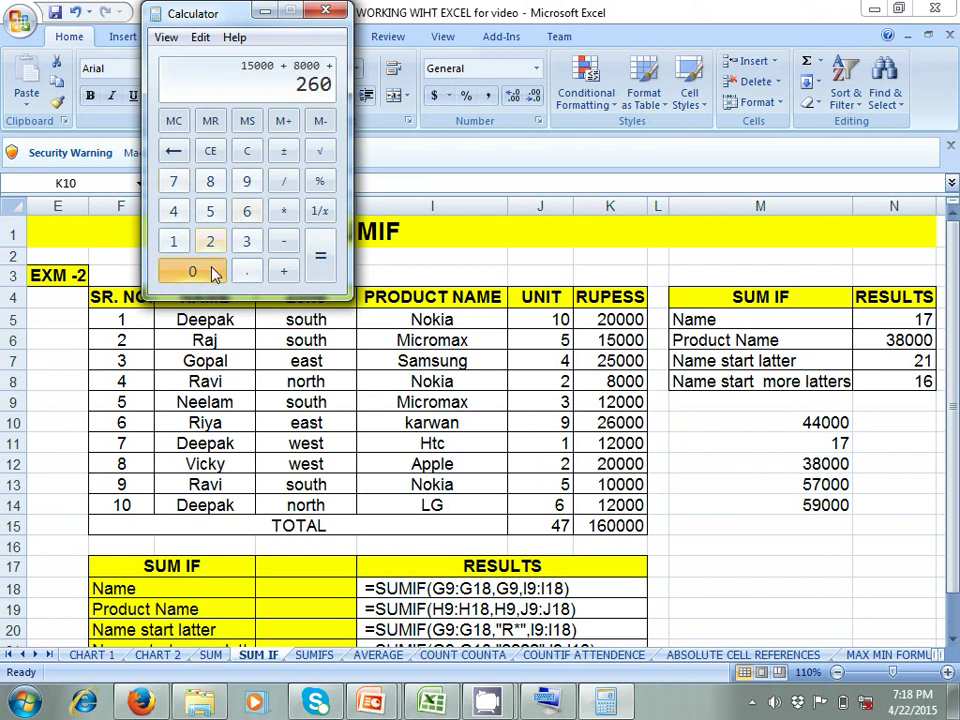
pyautogui.click(210, 271)
pyautogui.click(210, 271)
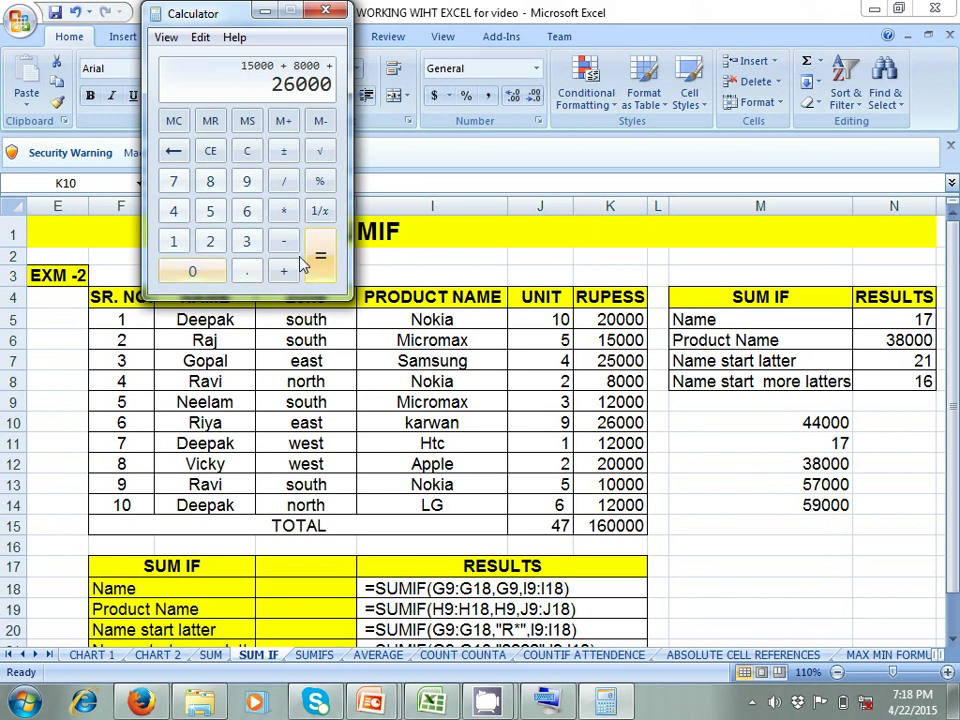
pyautogui.click(286, 272)
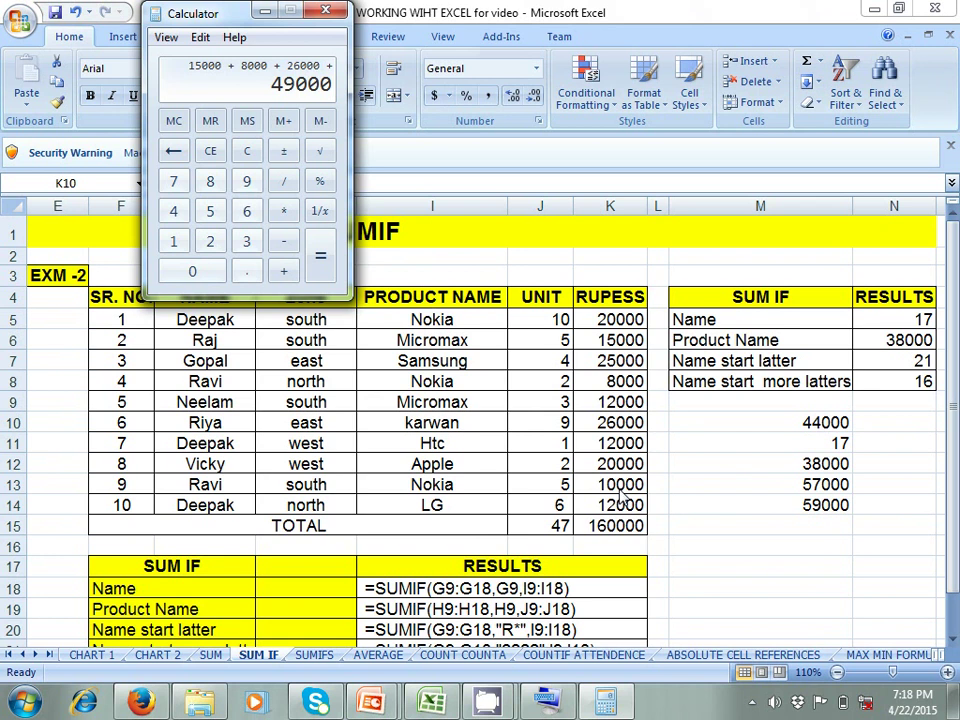
# Step: Add 10000, the RUPESS amount in K13, to the running Calculator sum and close the Calculator
pyautogui.click(173, 243)
pyautogui.click(192, 272)
pyautogui.click(192, 272)
pyautogui.click(192, 272)
pyautogui.click(192, 272)
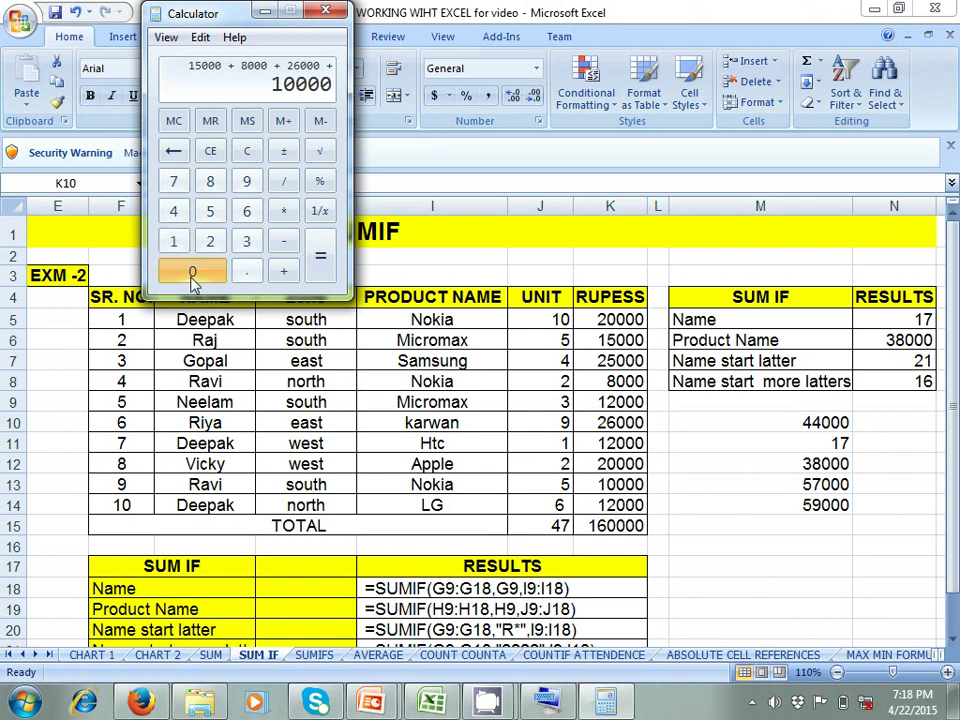
pyautogui.click(284, 272)
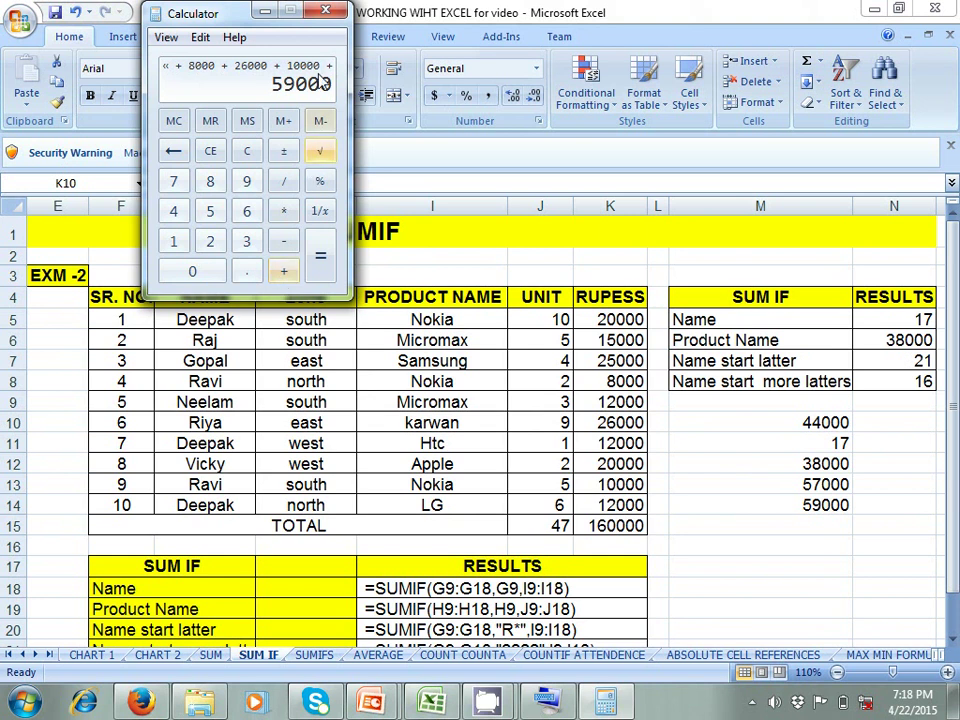
pyautogui.click(324, 14)
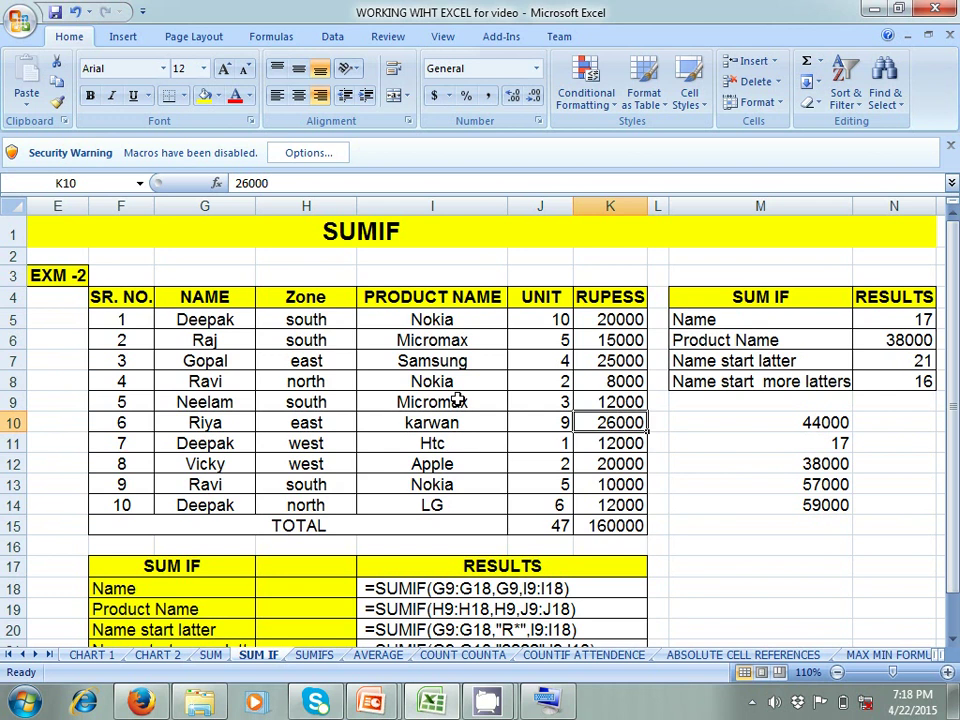
# Step: Start a SUMIF formula in M15 with the names in G5:G14 as the range, followed by a comma
pyautogui.click(755, 530)
pyautogui.write('=sumif')
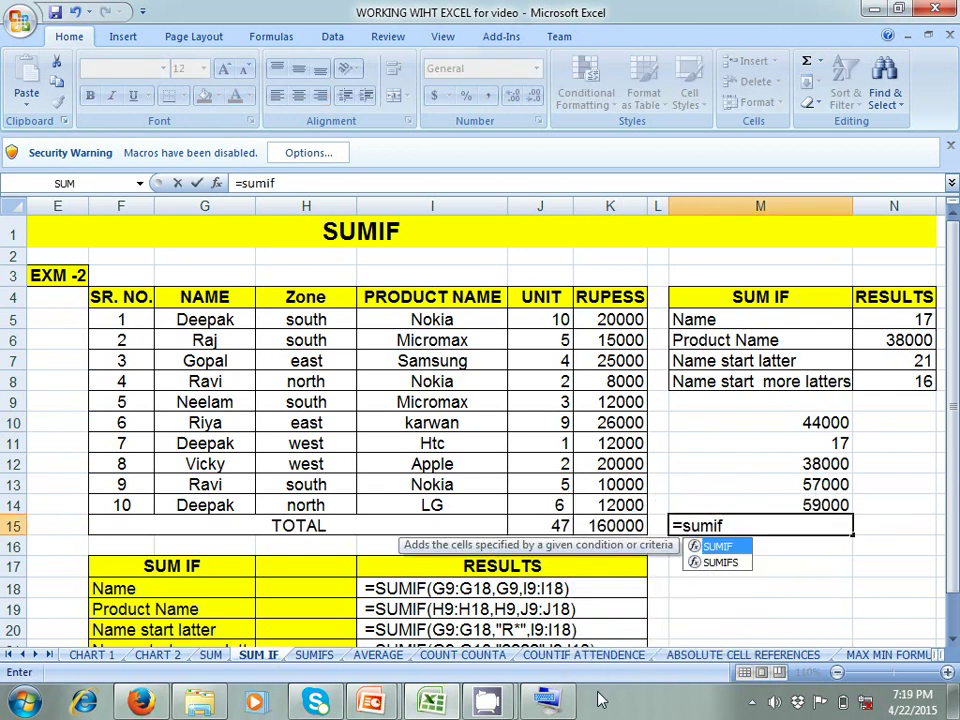
pyautogui.write('(')
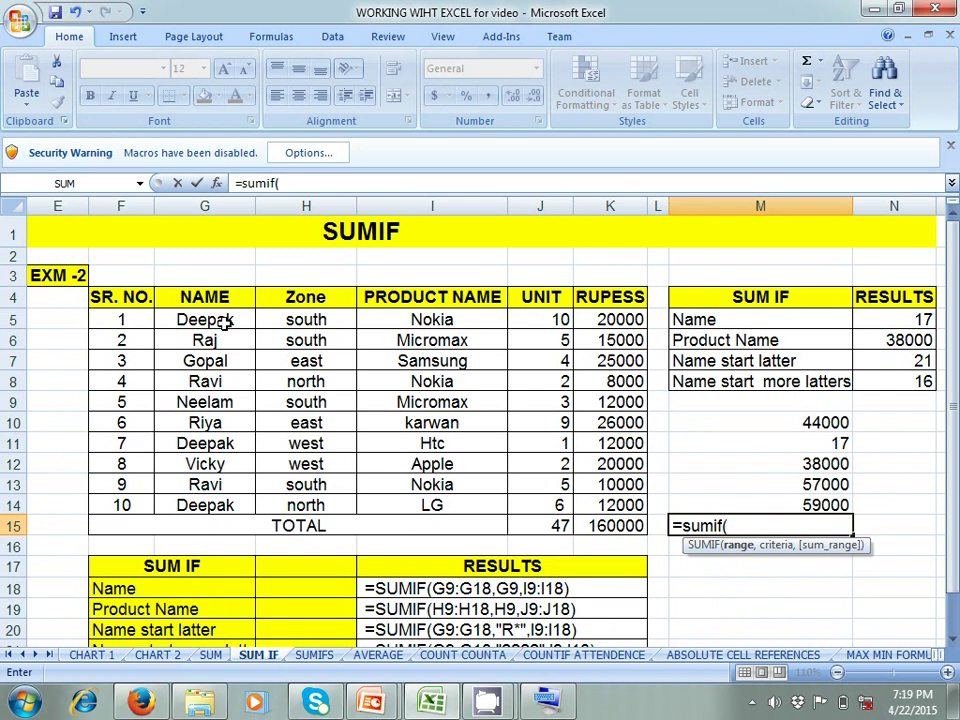
pyautogui.moveTo(227, 321); pyautogui.dragTo(224, 497)
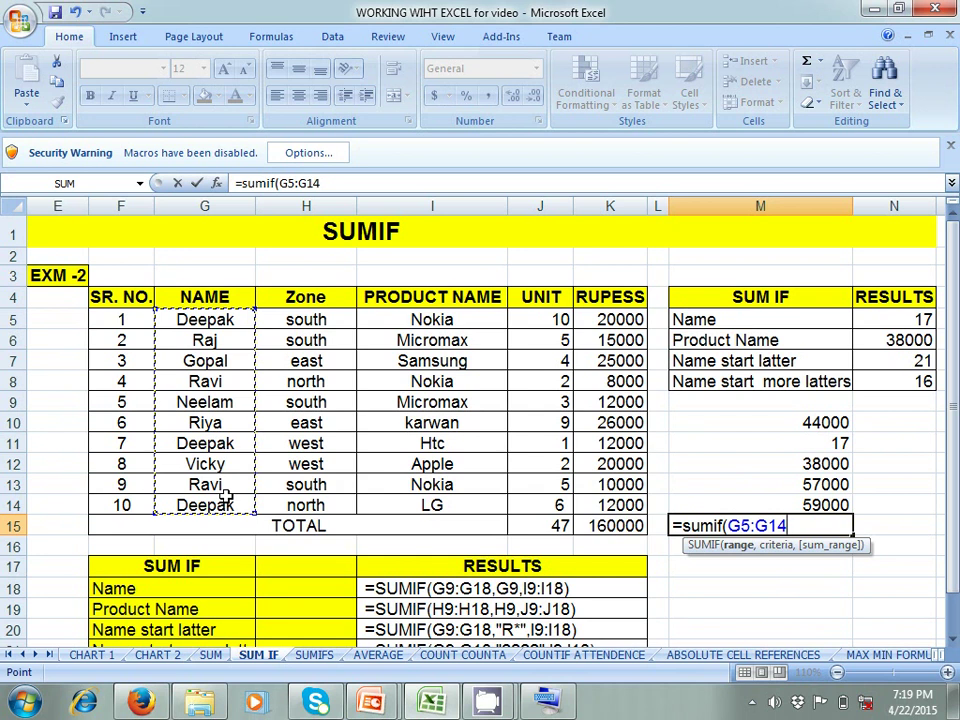
pyautogui.write(',')
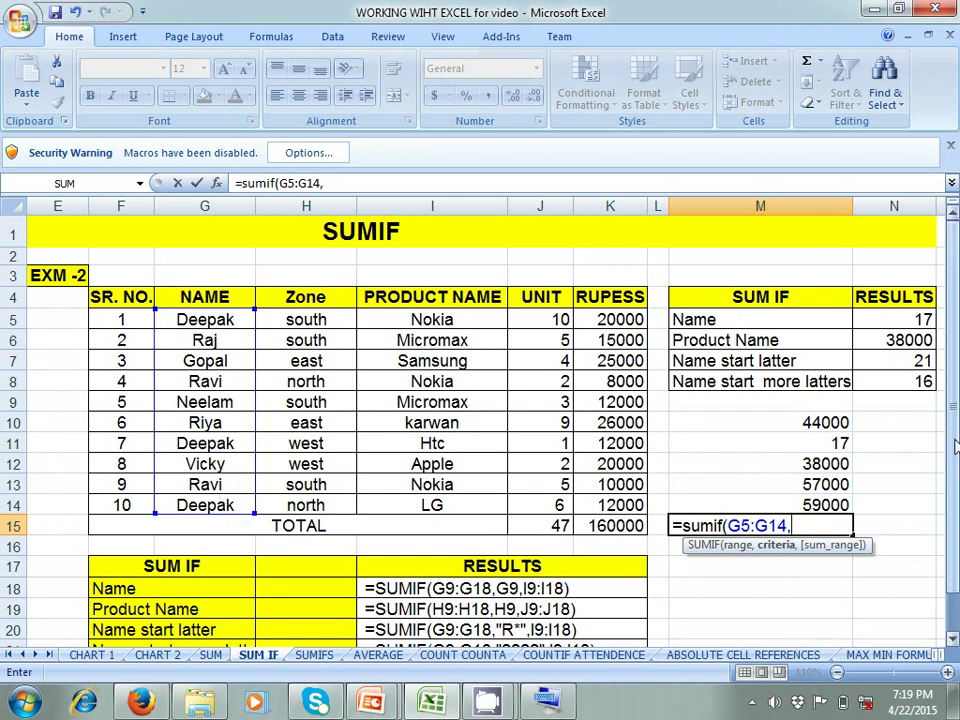
# Step: Enter "????" in double quotes as the M15 formula's criterion using the On-Screen Keyboard, and close the keyboard
pyautogui.moveTo(955, 452); pyautogui.dragTo(955, 462)
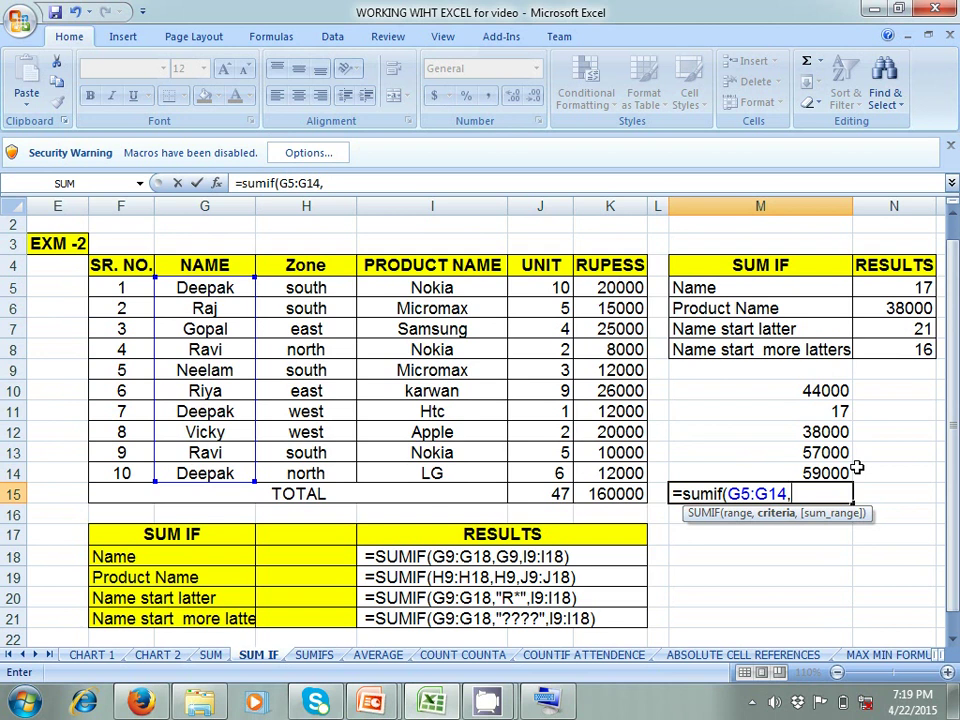
pyautogui.write('"')
pyautogui.click(544, 702)
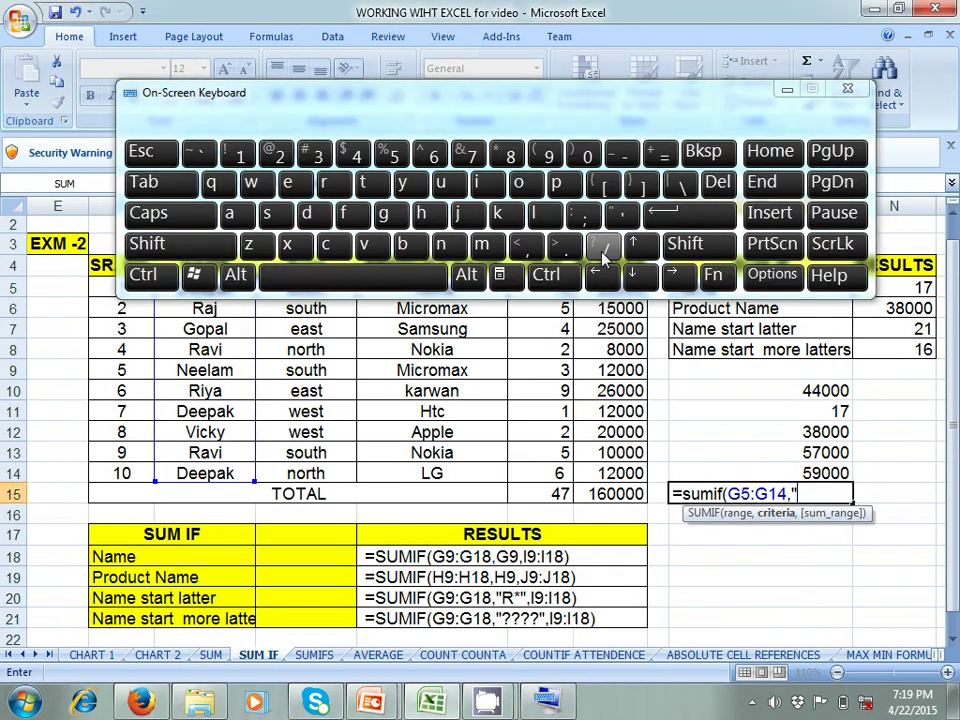
pyautogui.click(698, 250)
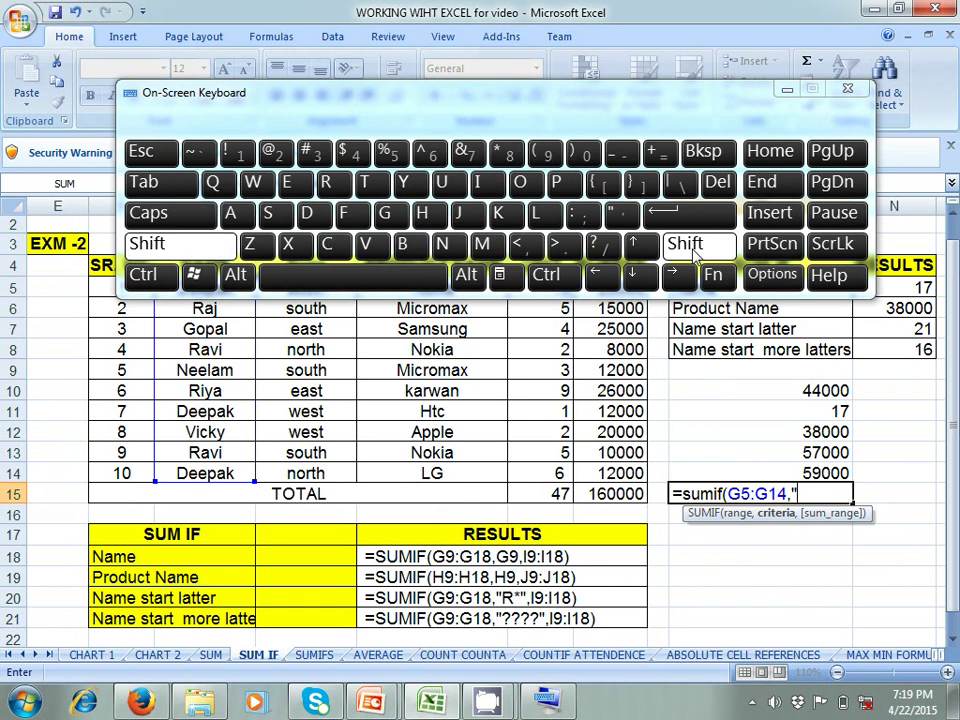
pyautogui.click(603, 247)
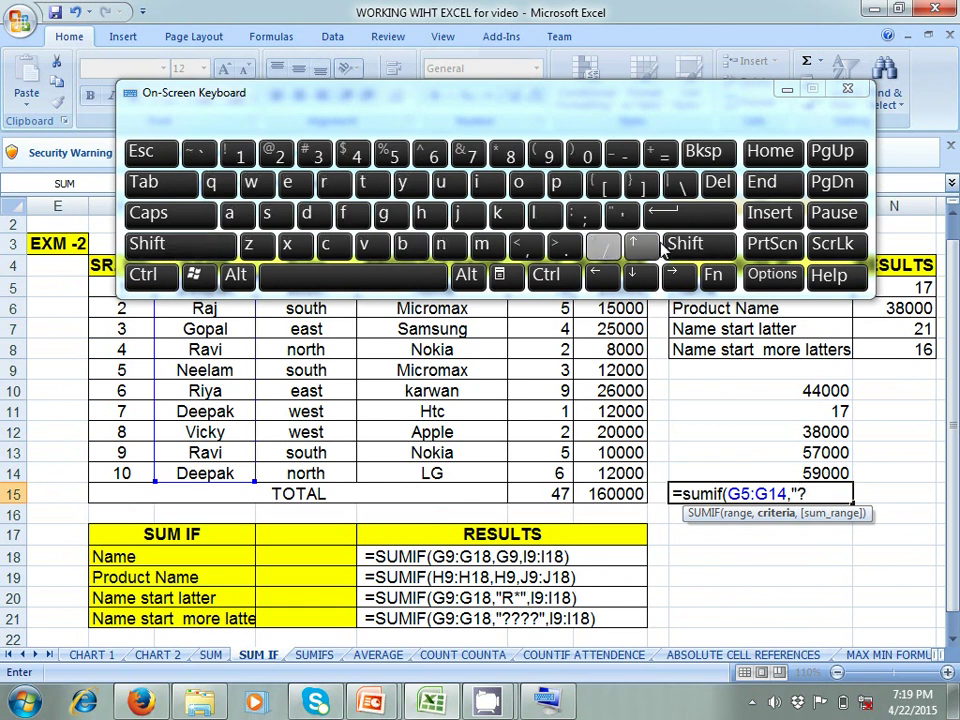
pyautogui.click(605, 247)
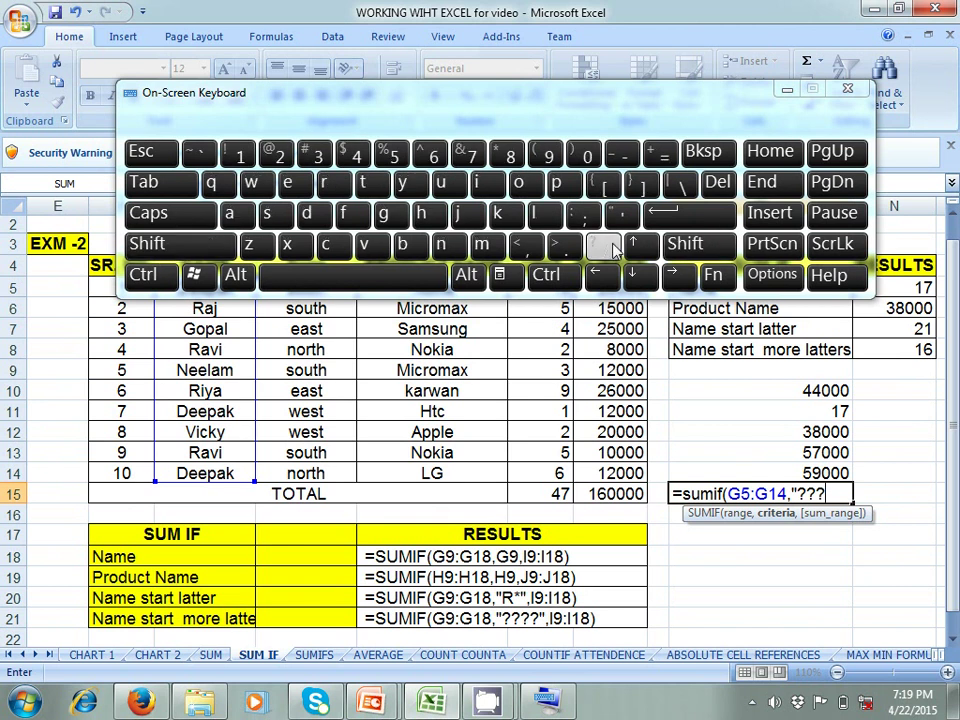
pyautogui.click(607, 247)
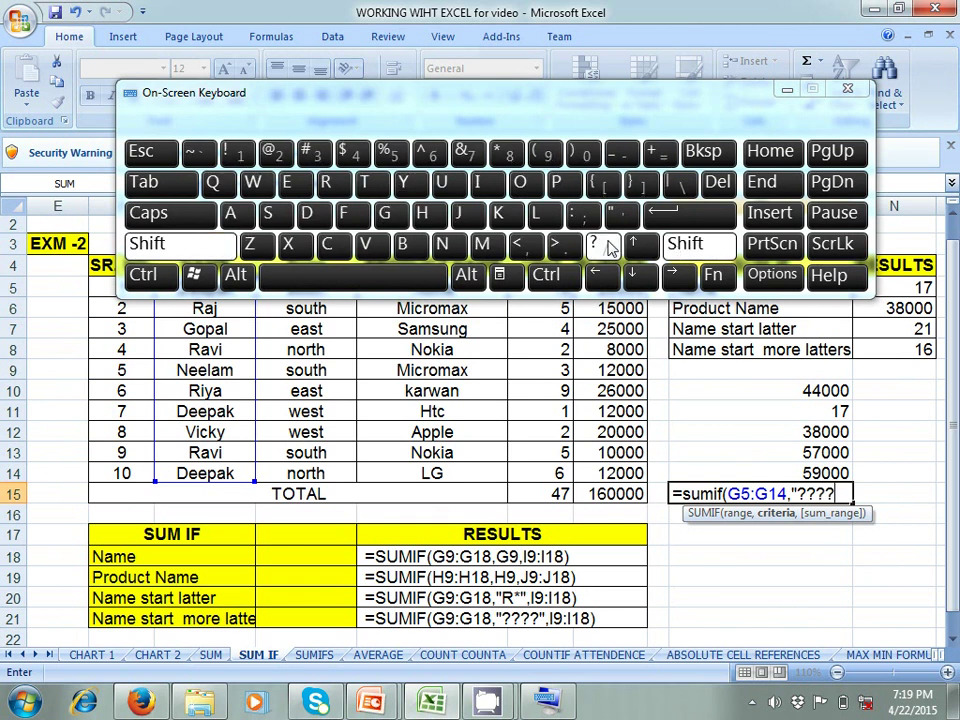
pyautogui.click(677, 243)
pyautogui.click(623, 215)
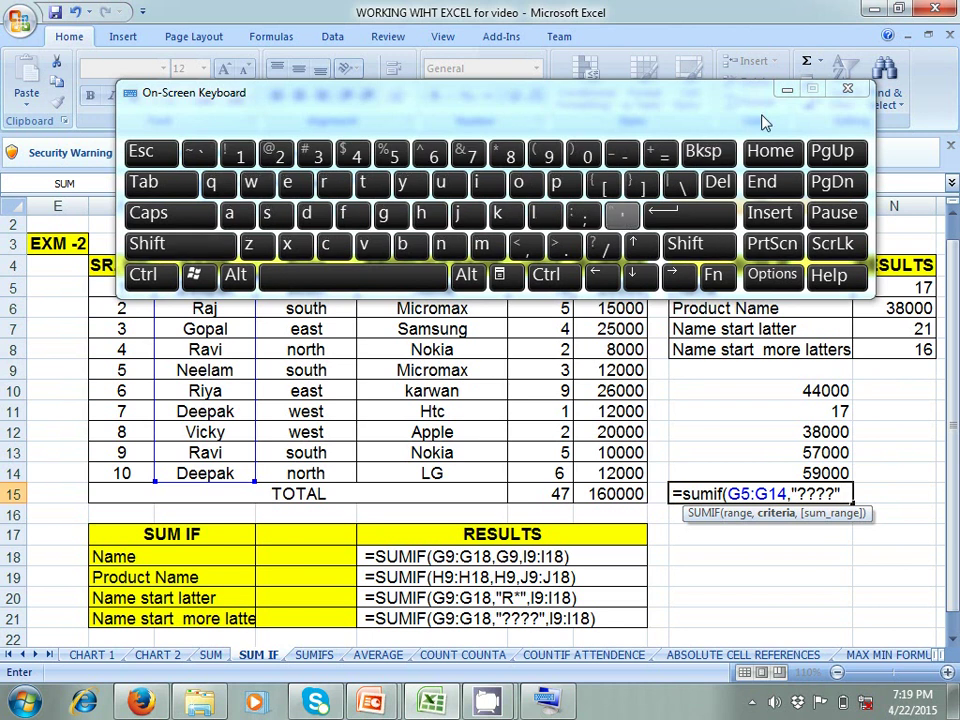
pyautogui.click(847, 89)
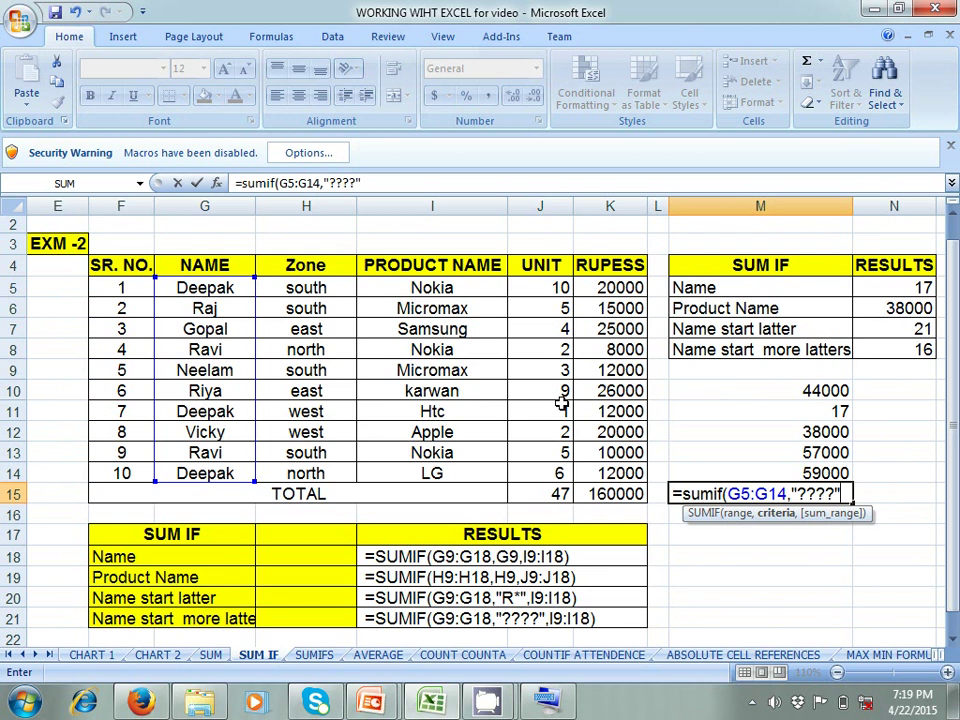
# Step: Complete the M15 SUMIF formula with the UNIT cells J5:J14 as the sum range
pyautogui.write(',')
pyautogui.click(557, 289)
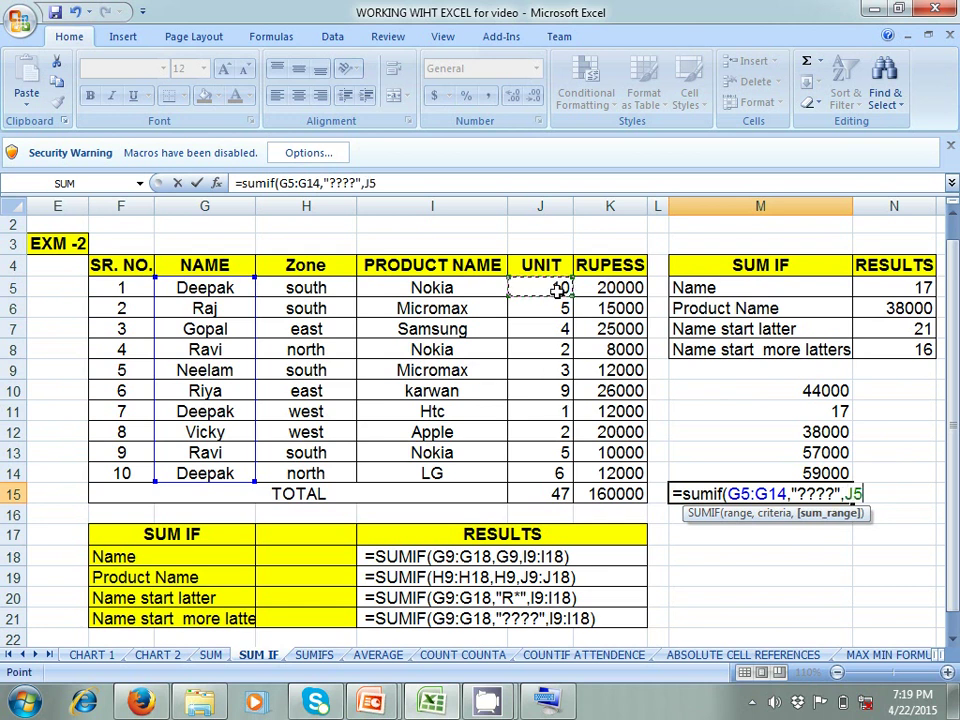
pyautogui.moveTo(557, 289); pyautogui.dragTo(561, 473)
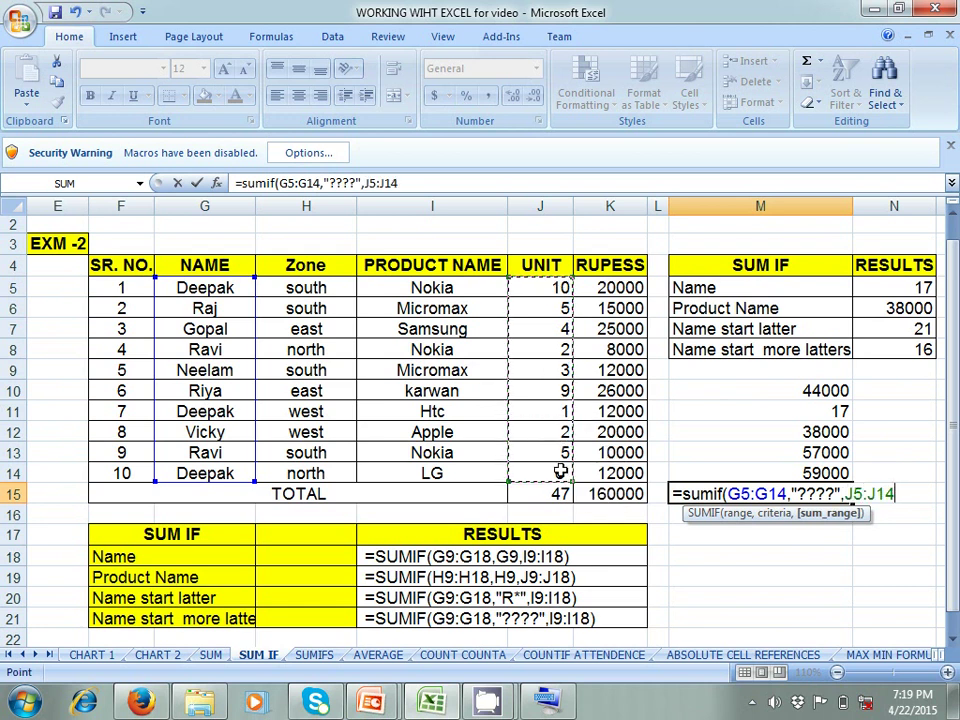
pyautogui.write(')')
pyautogui.press('Return')
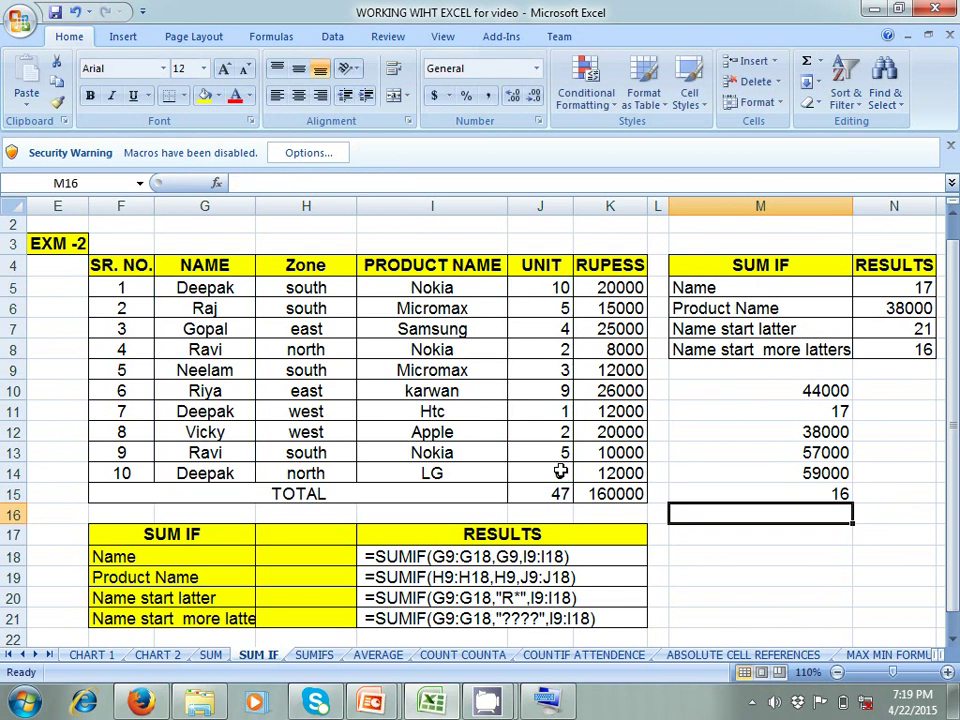
# Step: Check the M15 formula against the UNIT entries in J8, J10 and J13 for the four-letter names
pyautogui.click(781, 494)
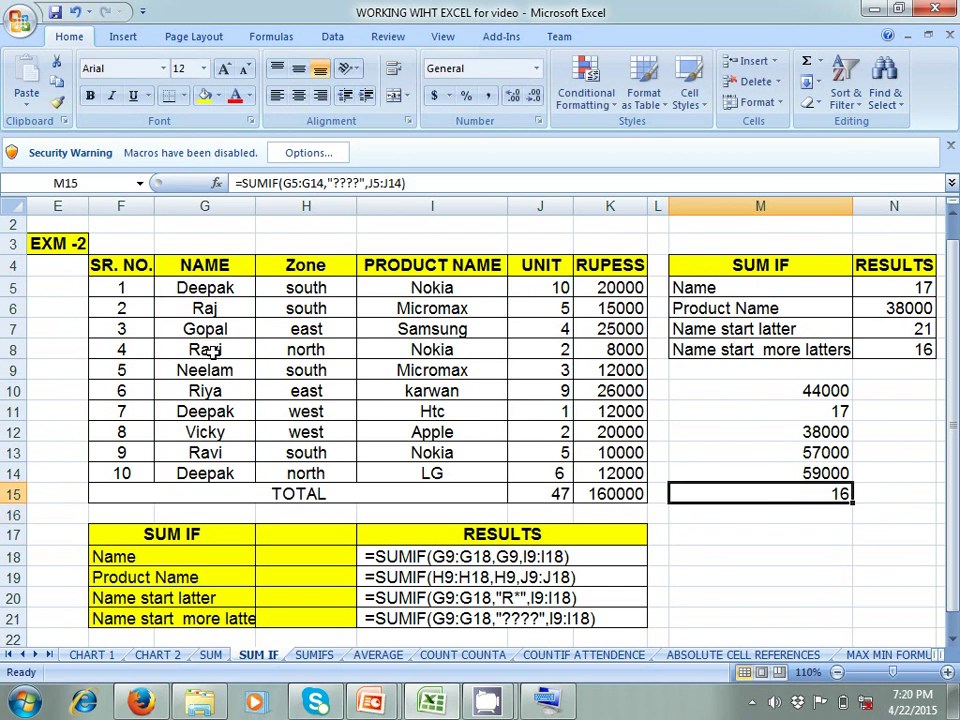
pyautogui.click(567, 352)
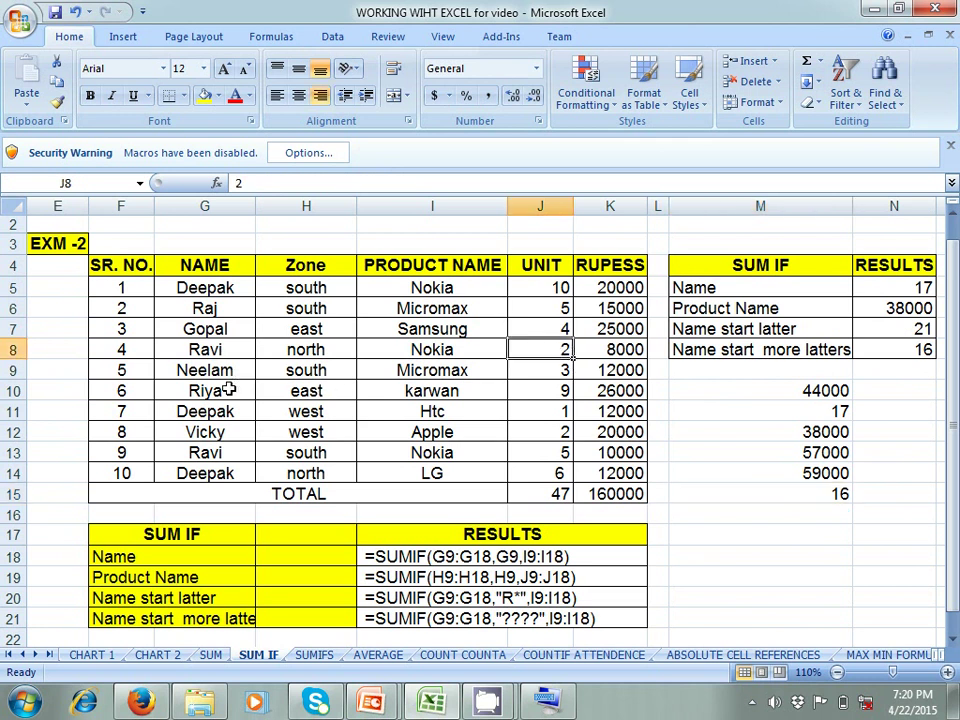
pyautogui.click(547, 391)
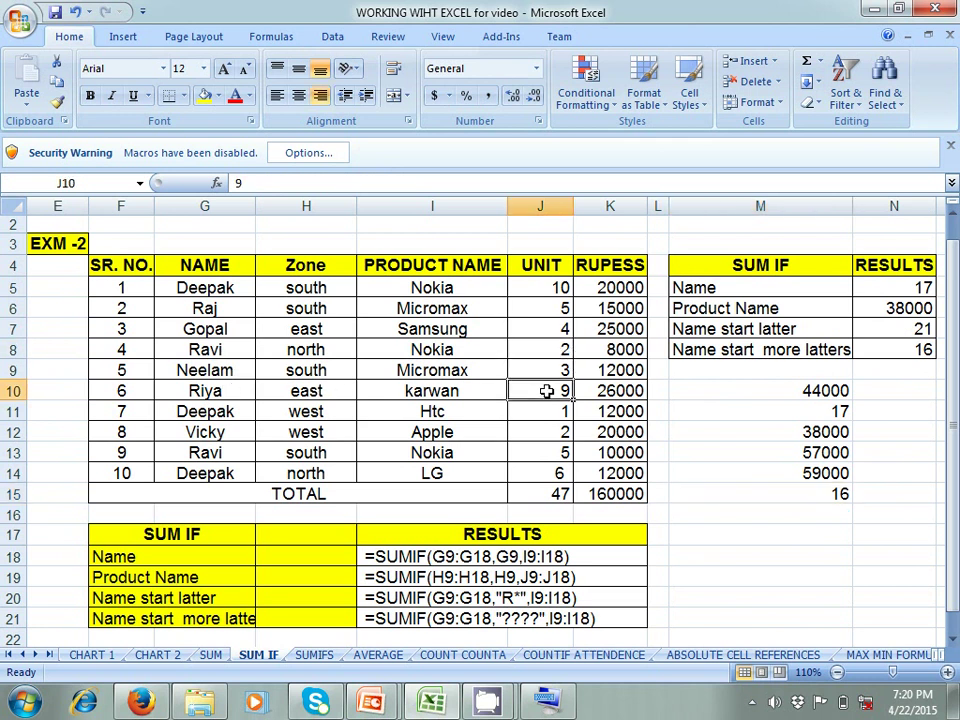
pyautogui.click(242, 452)
pyautogui.click(556, 452)
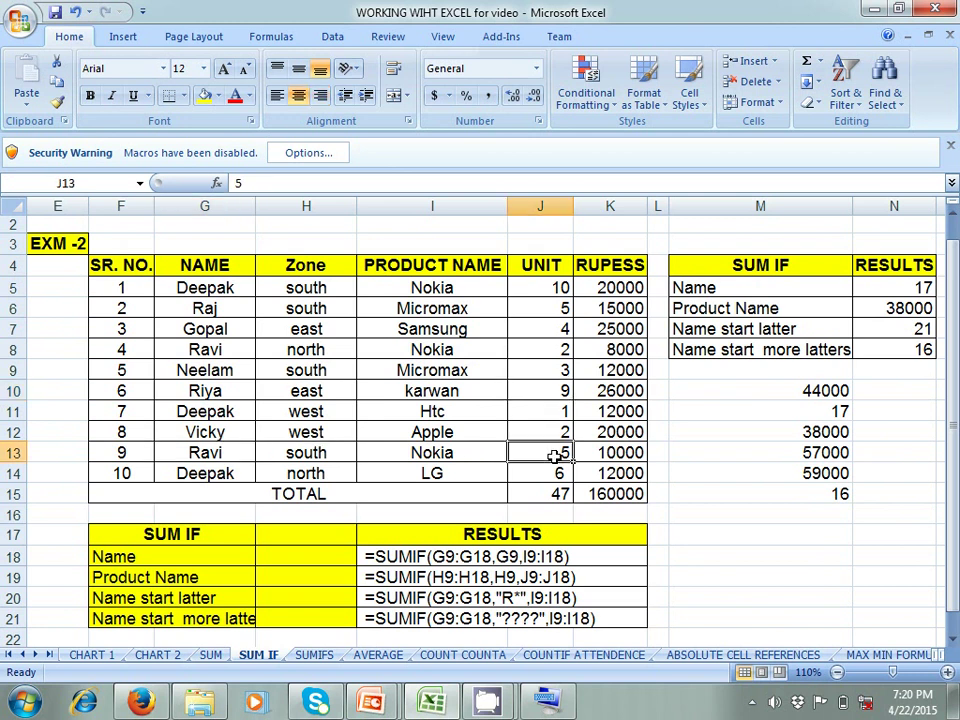
pyautogui.click(839, 496)
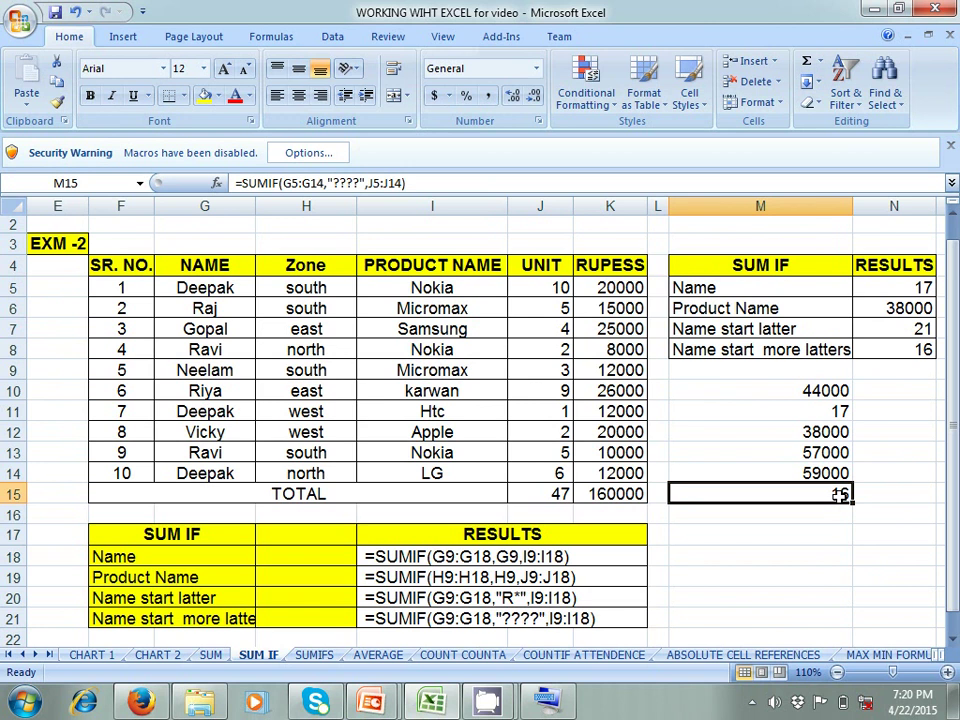